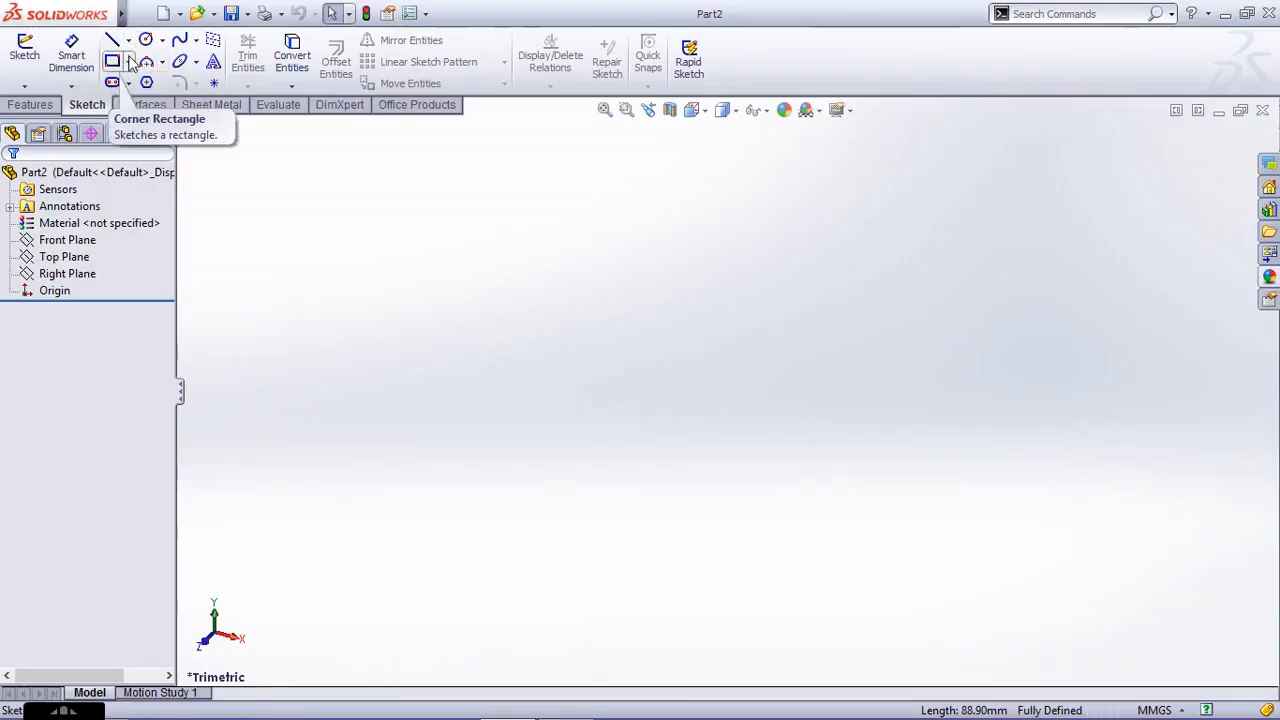
Sketch a corner rectangle about 109 by 34 mm on the Front Plane, starting at the origin
left_click(118, 68)
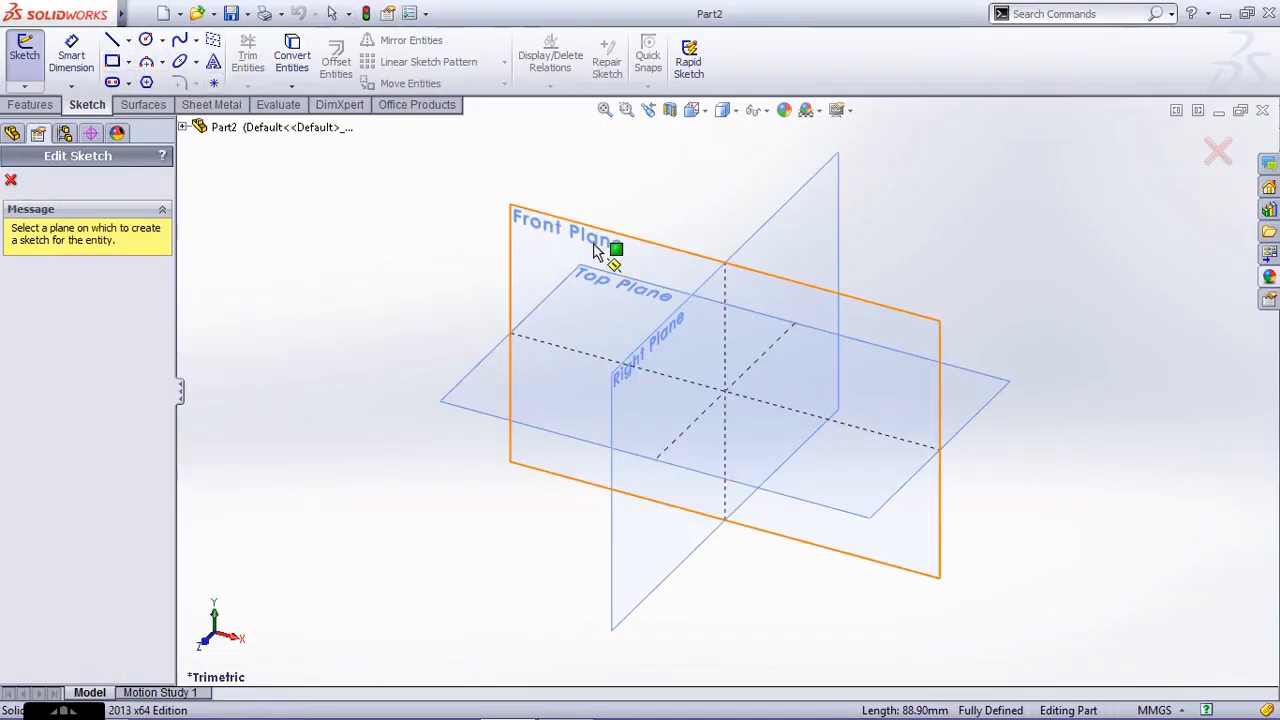
left_click(595, 248)
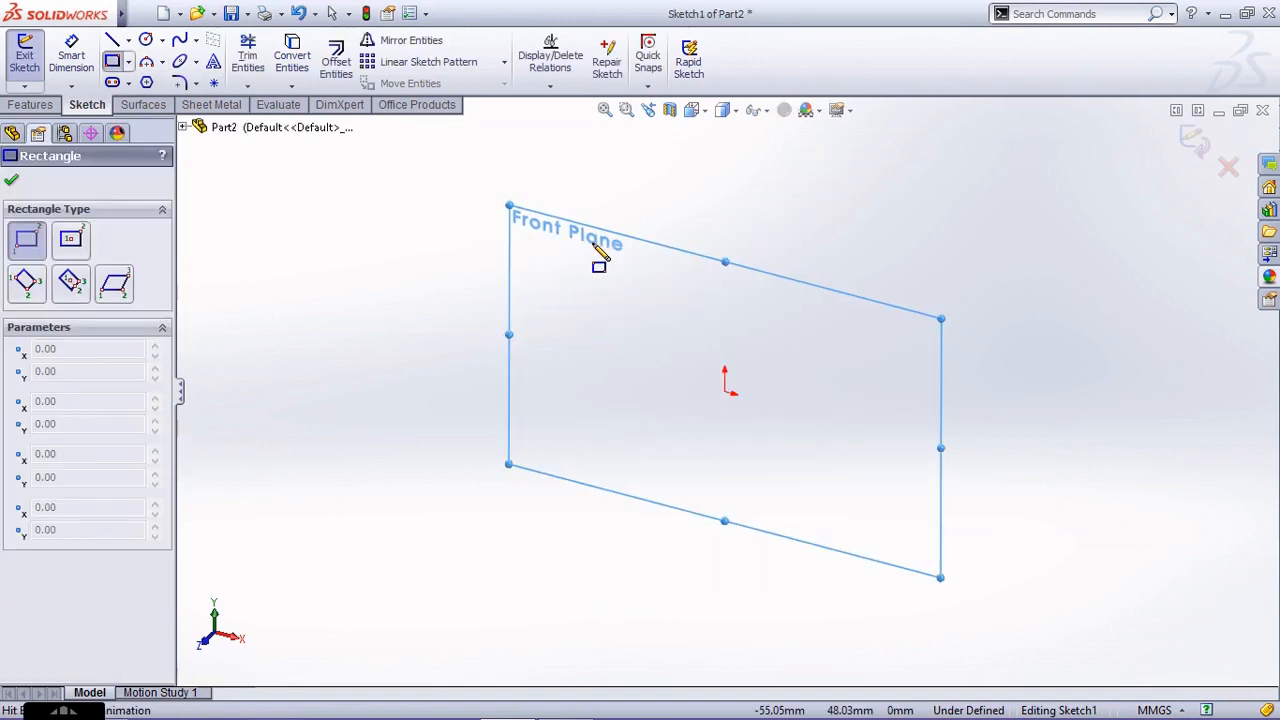
left_click(728, 392)
left_click(1004, 305)
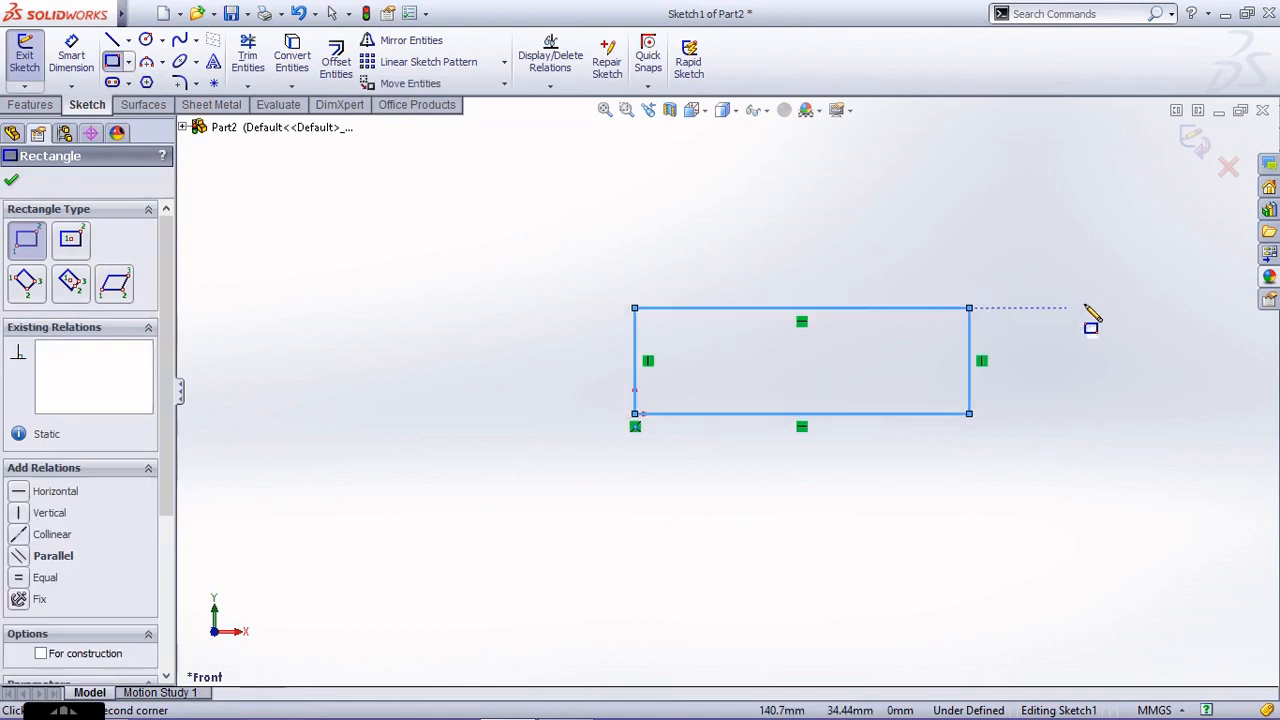
Dimension the rectangle's bottom edge and set its length to 3.5*25.4 (88.90 mm)
left_click(72, 60)
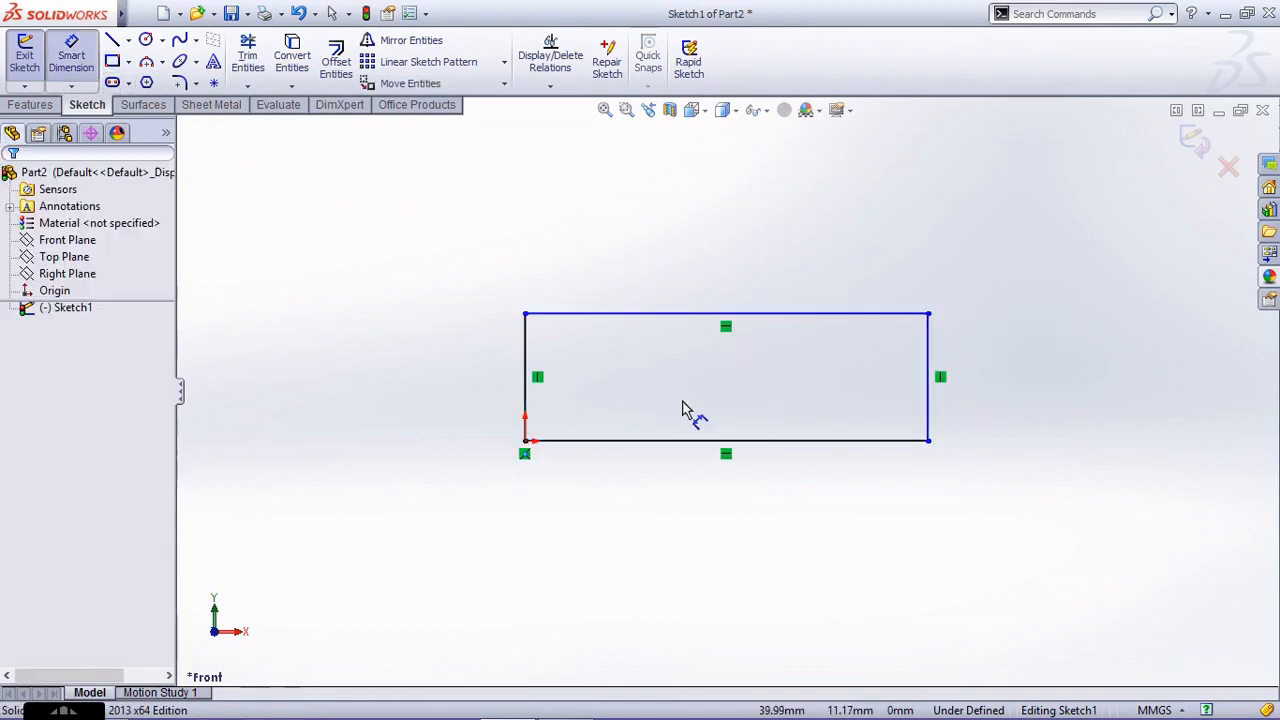
left_click(757, 441)
left_click(748, 505)
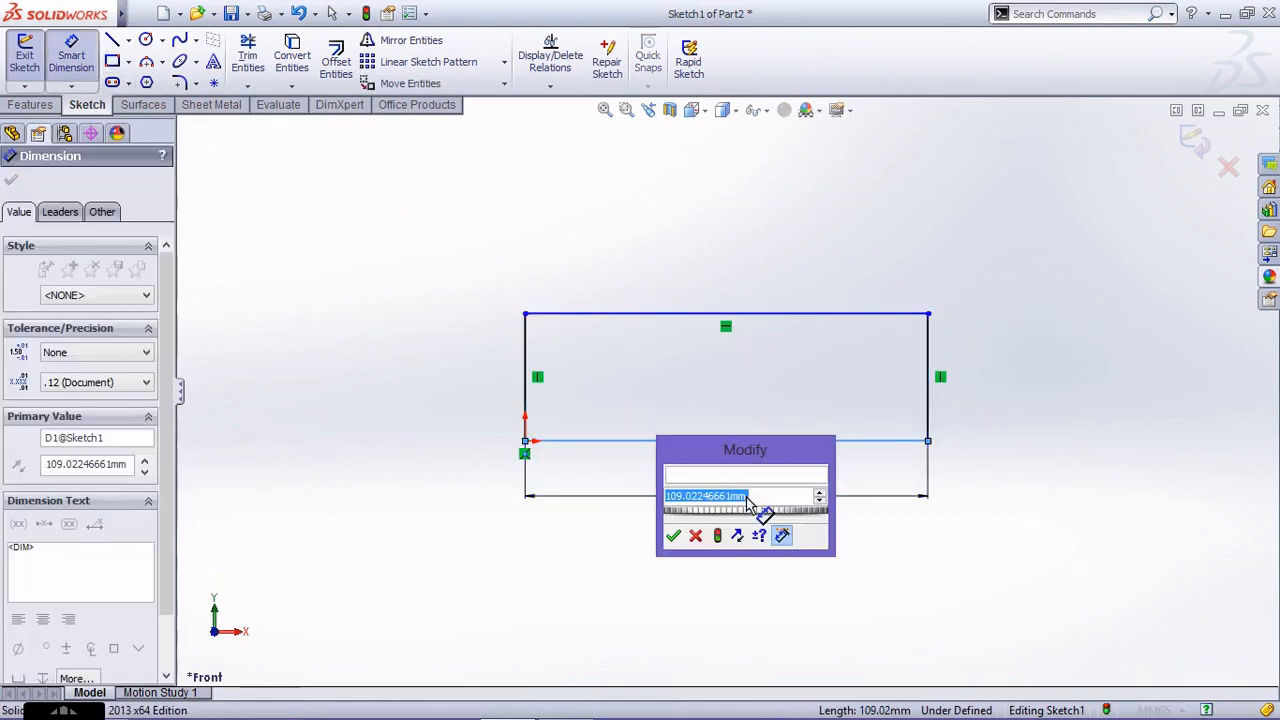
type("3.5")
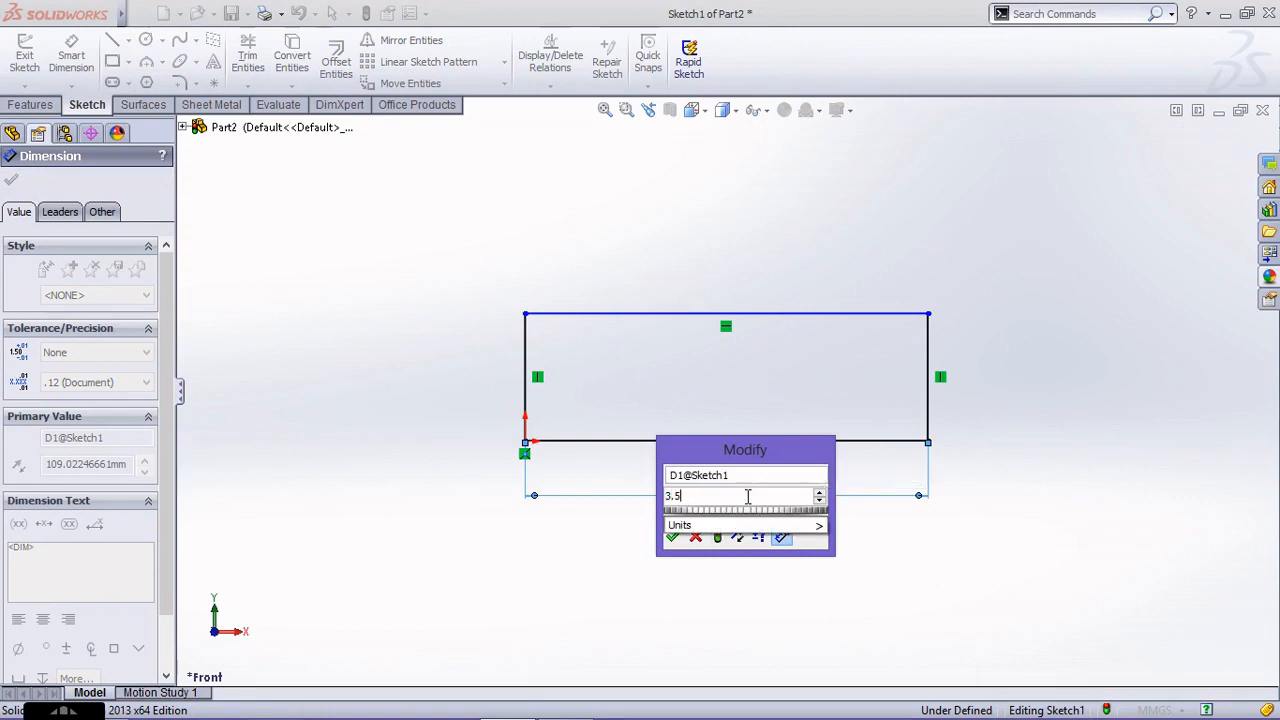
type("*25.4")
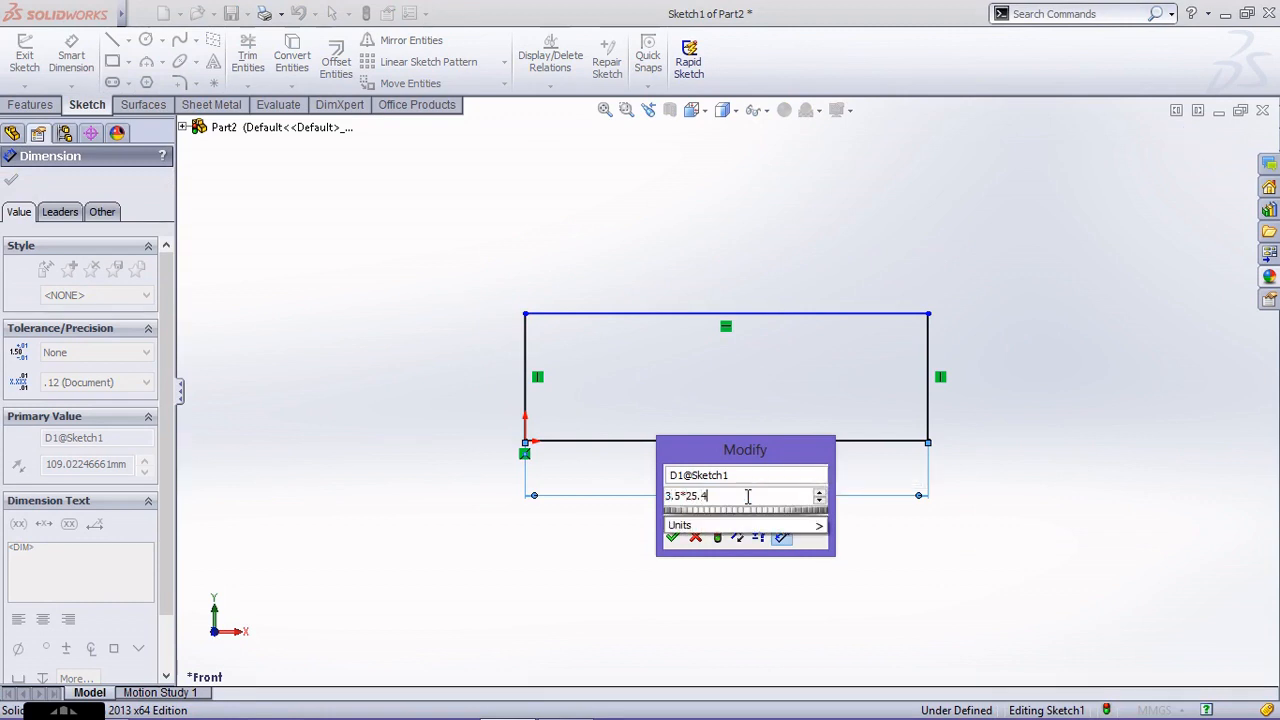
key("Return")
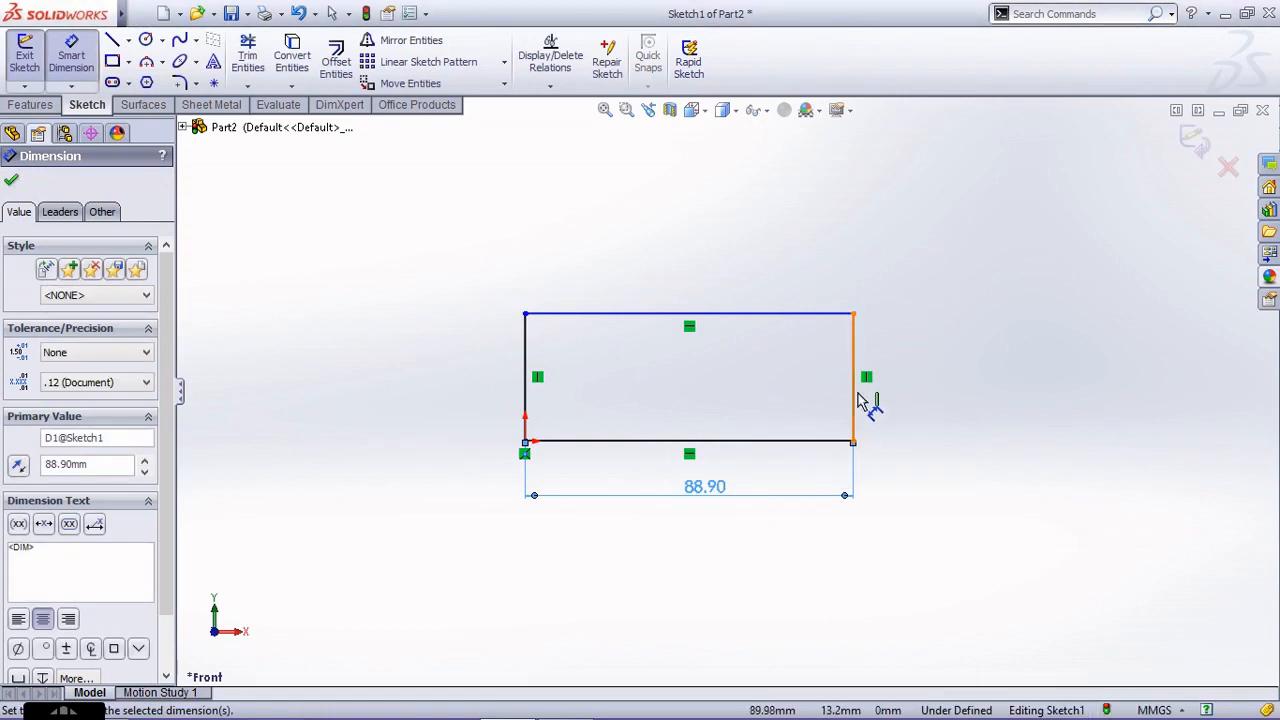
Dimension the rectangle's right edge and set its height to 2.5*25.4 (63.50 mm)
left_click(866, 402)
left_click(924, 398)
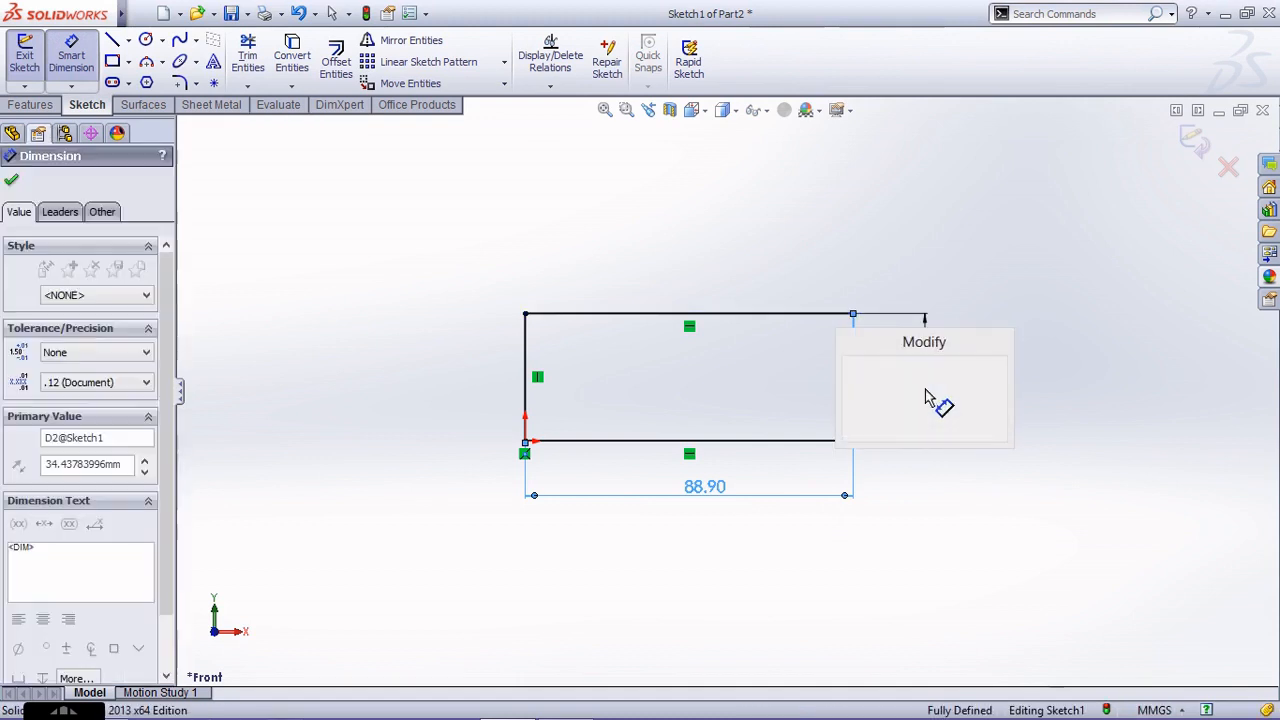
type("2.5")
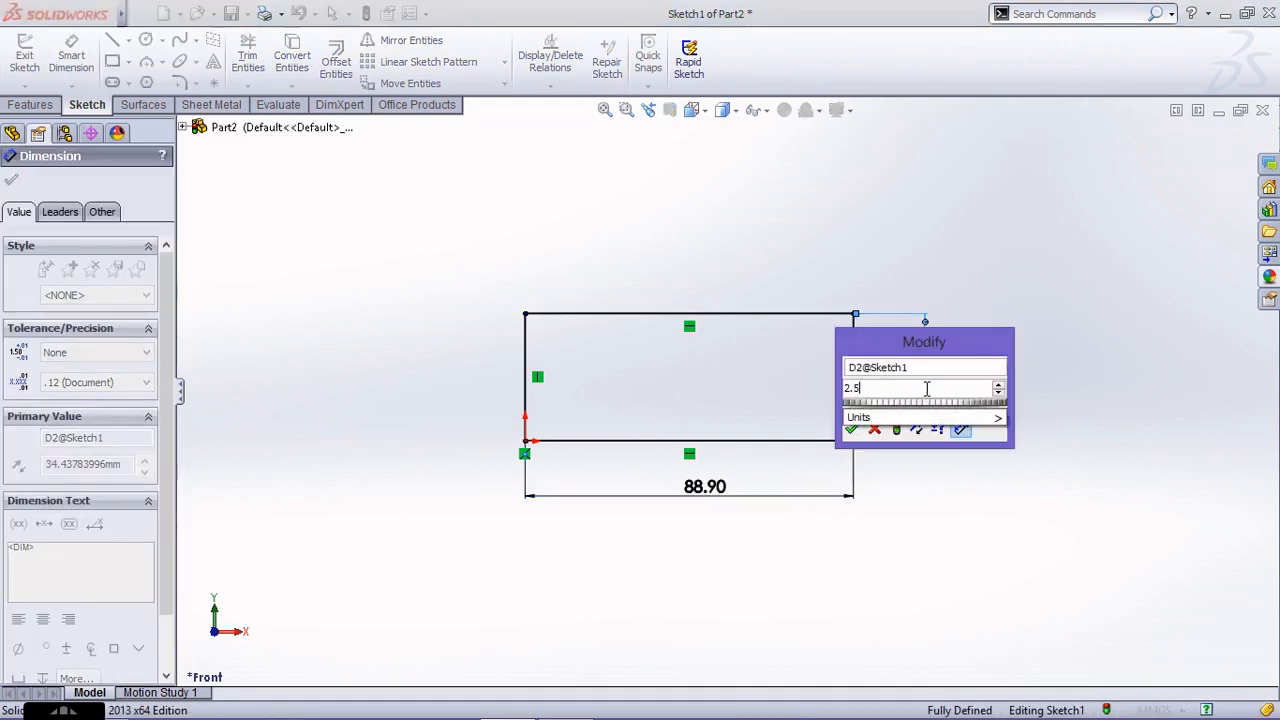
type("*25.4")
key("Return")
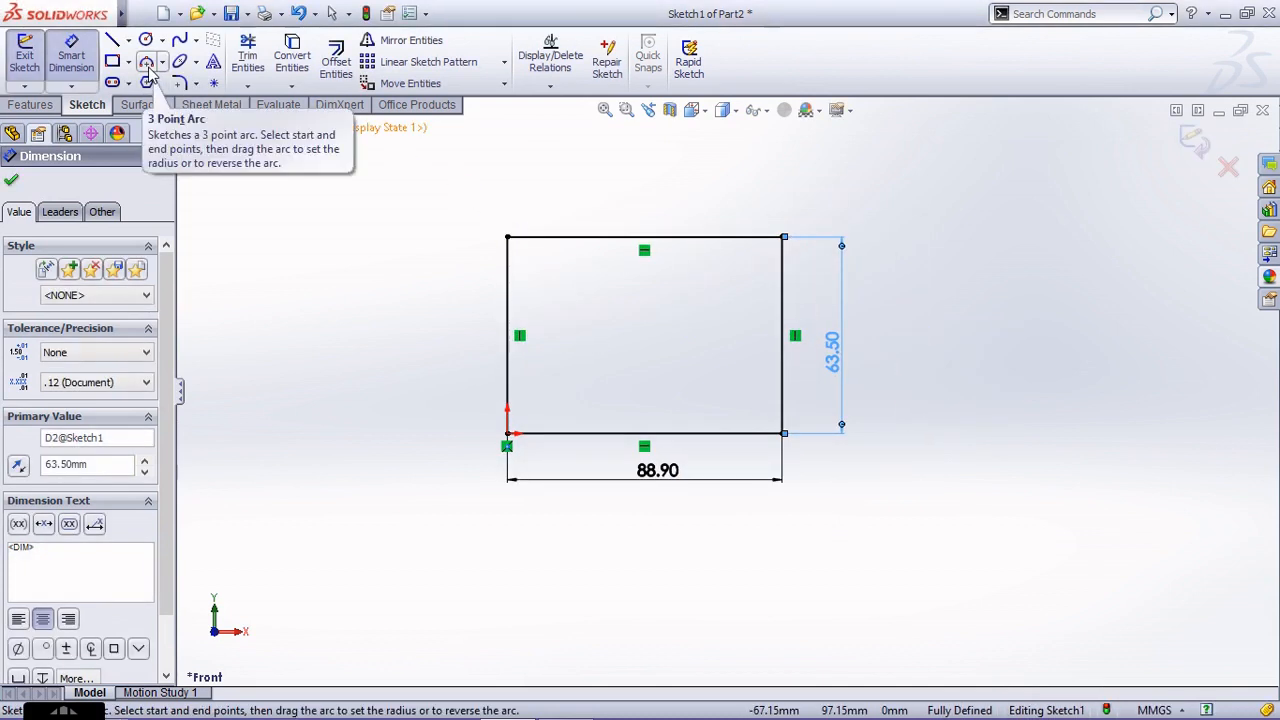
Round the rectangle's upper-right corner with a 25.40 mm sketch fillet and exit the sketch
left_click(181, 85)
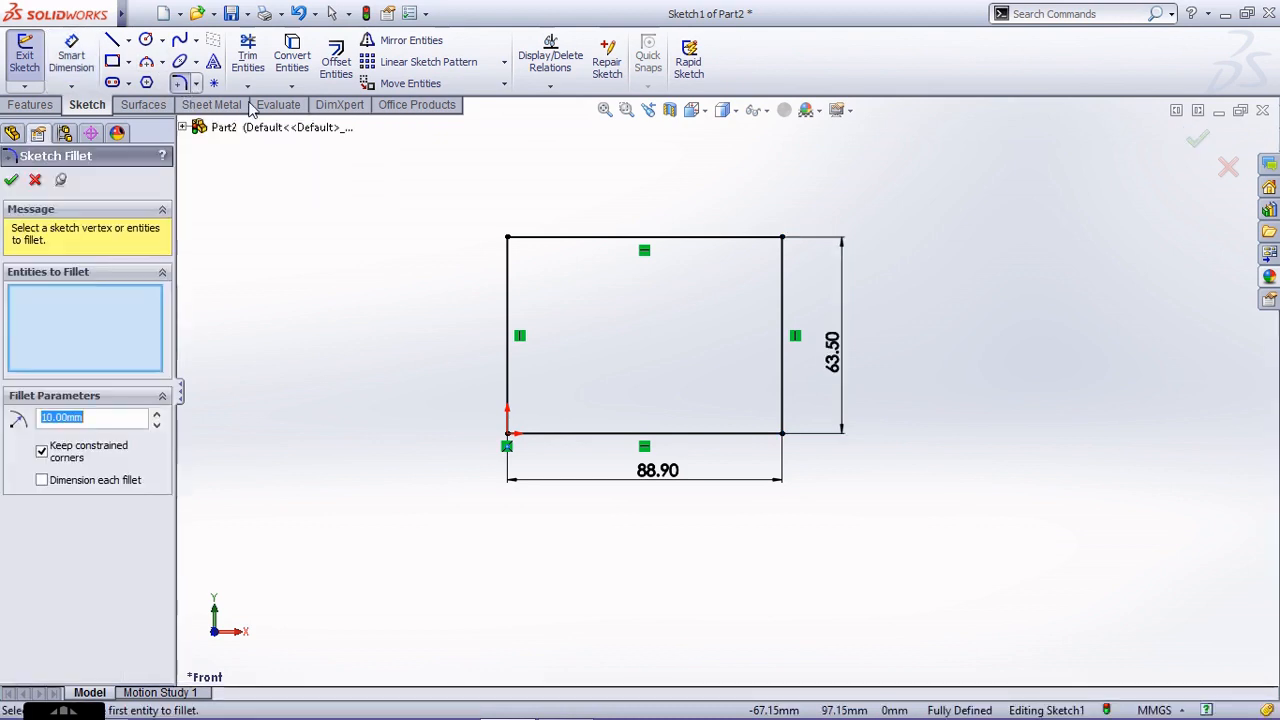
left_click(735, 238)
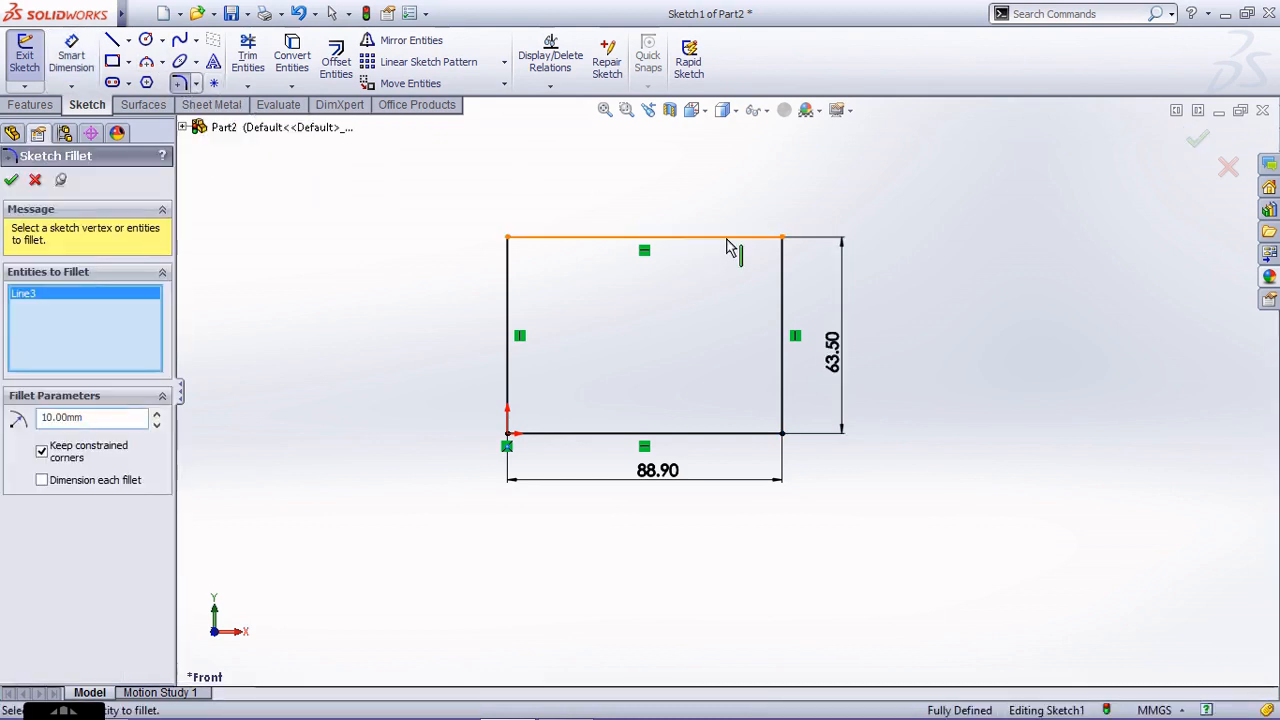
left_click(781, 272)
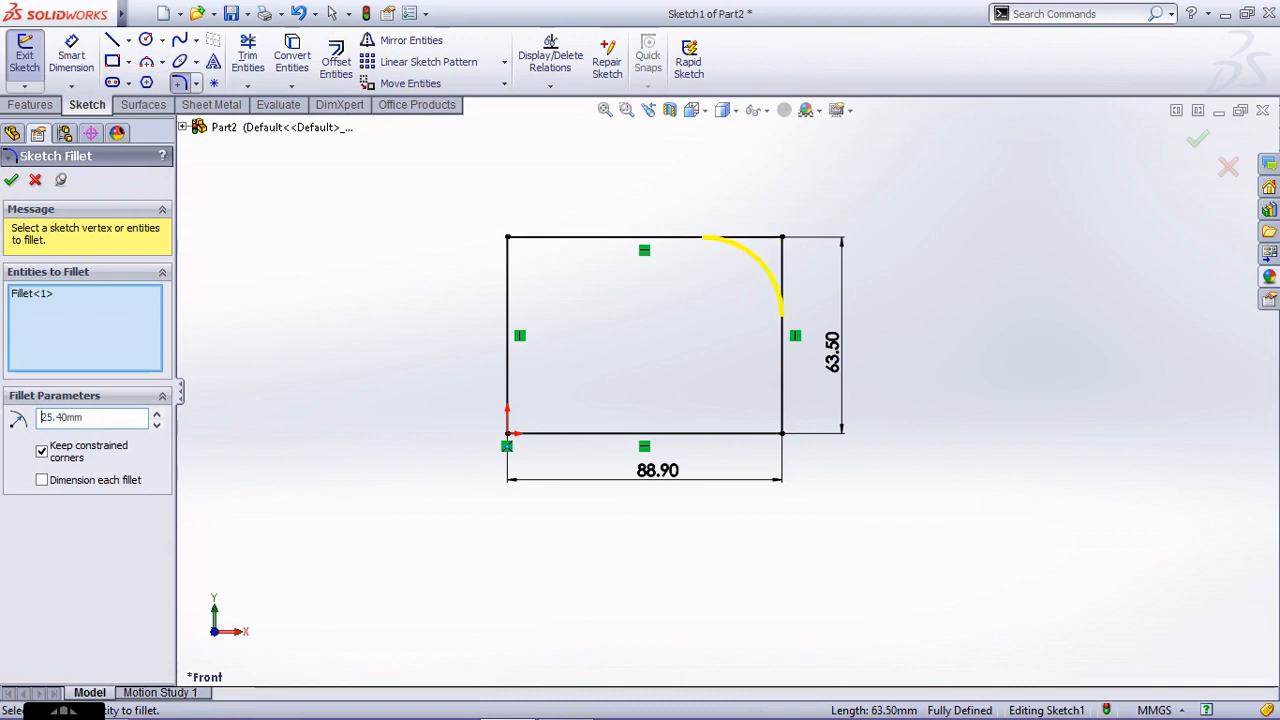
left_click(10, 180)
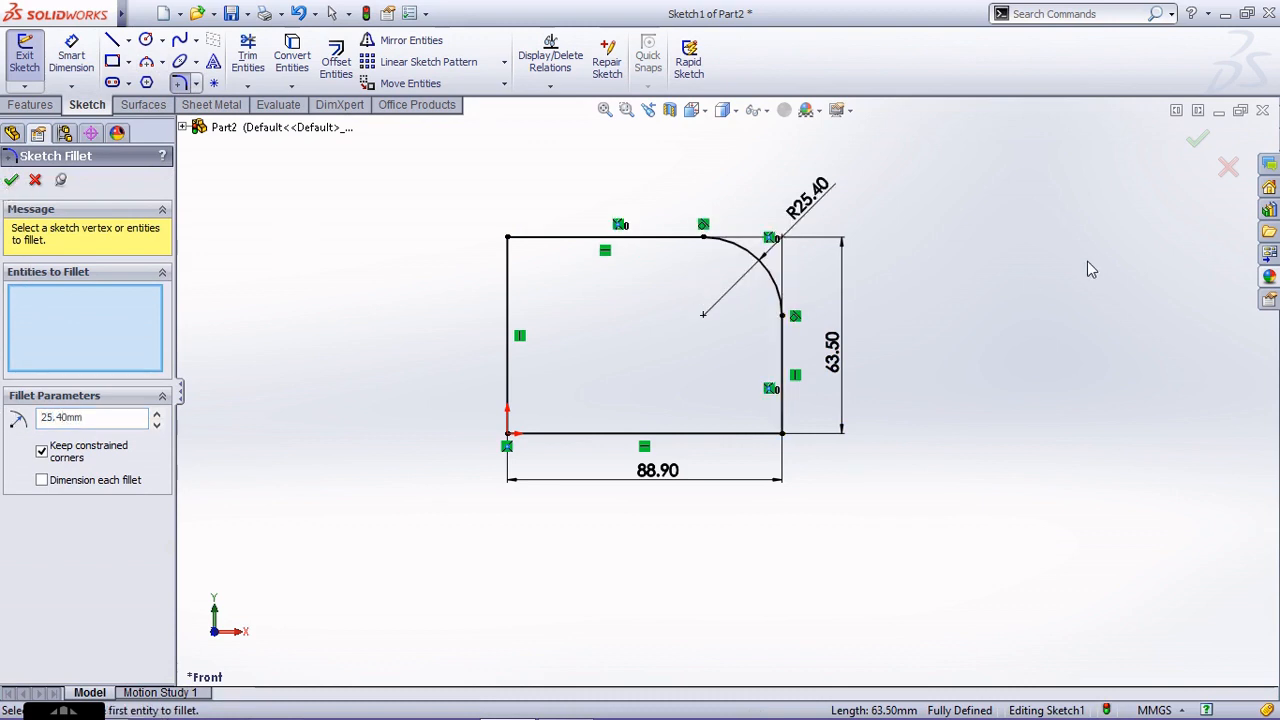
left_click(1206, 145)
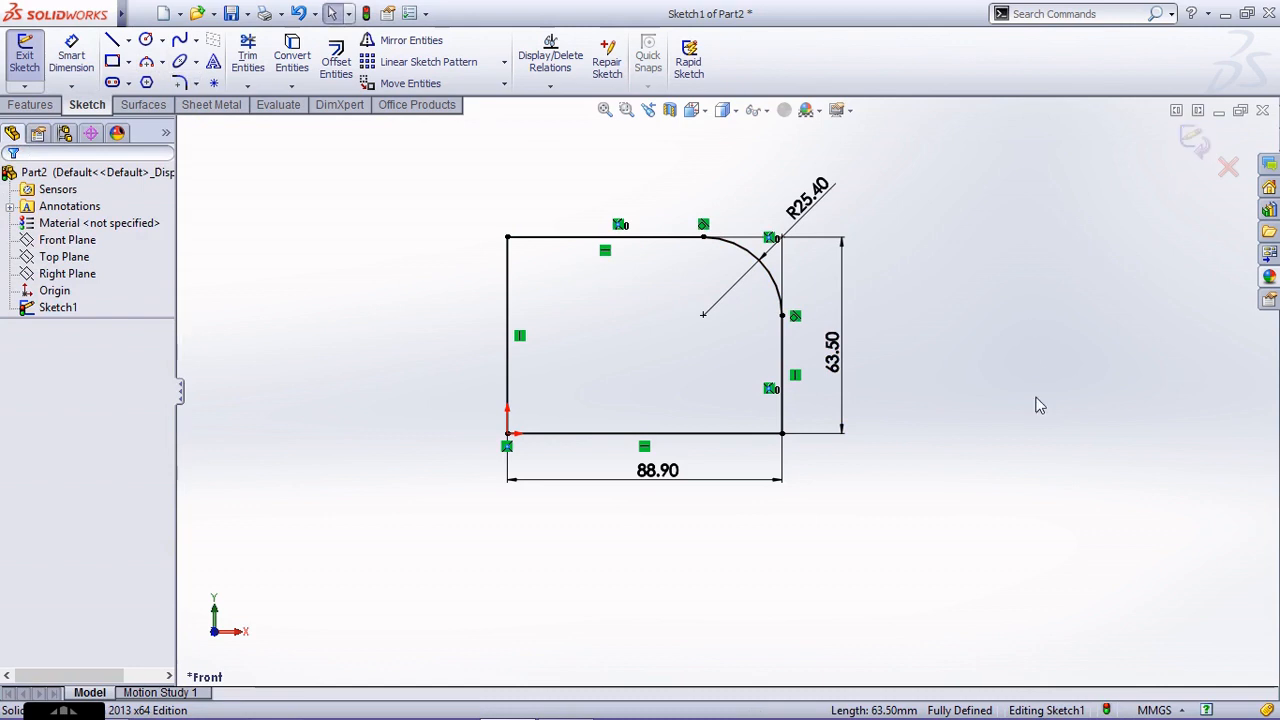
key("z")
left_click(1192, 140)
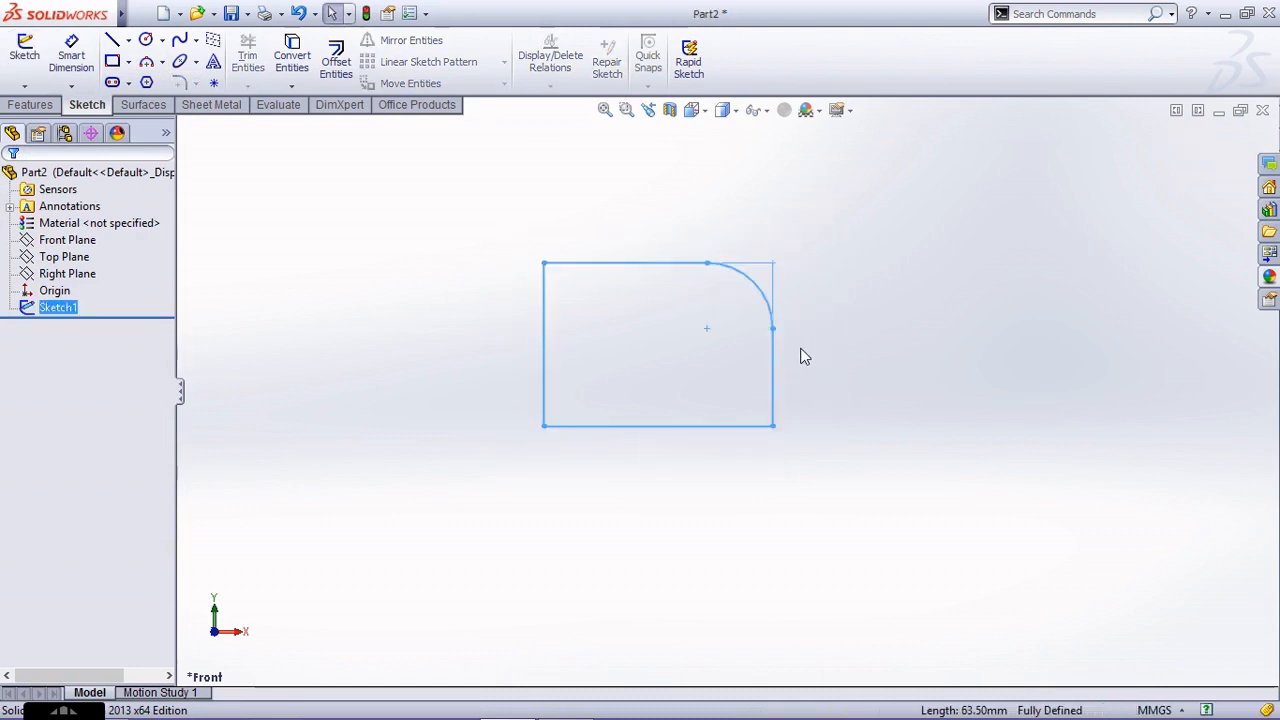
Revolve the filleted profile 360 degrees about its left vertical edge, and dismiss the VAIO Update notification
left_click(30, 104)
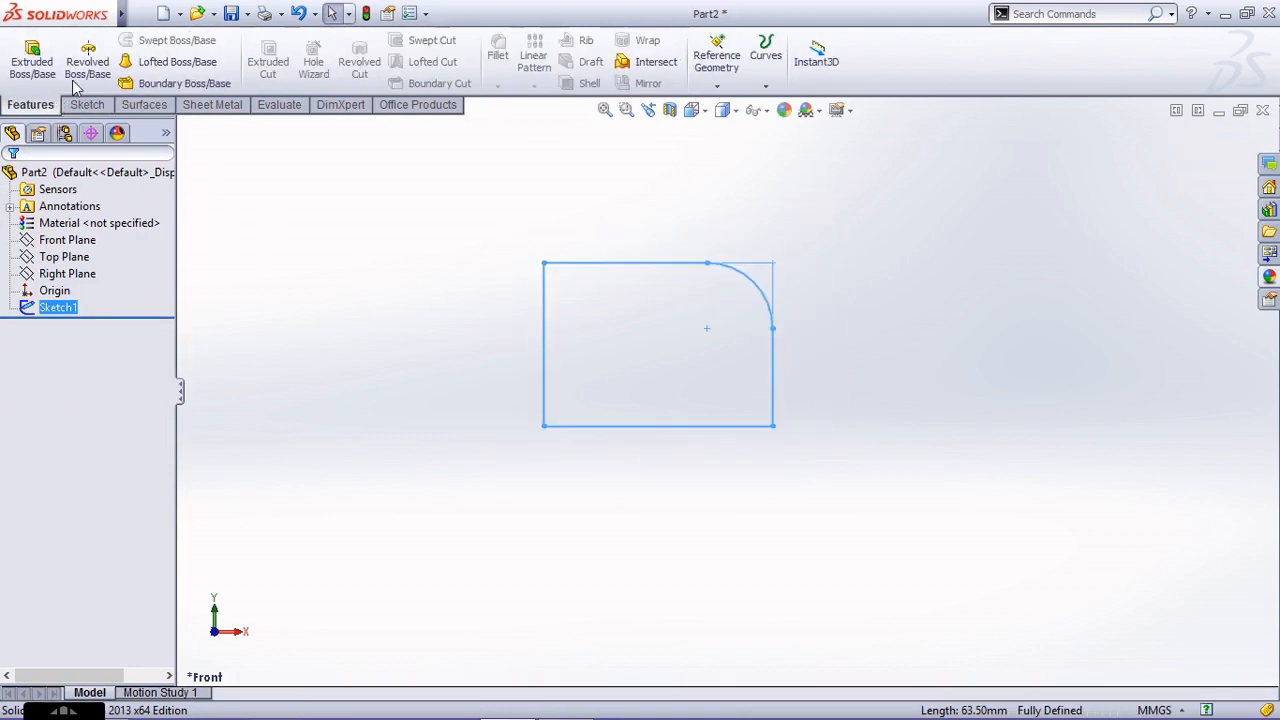
left_click(88, 60)
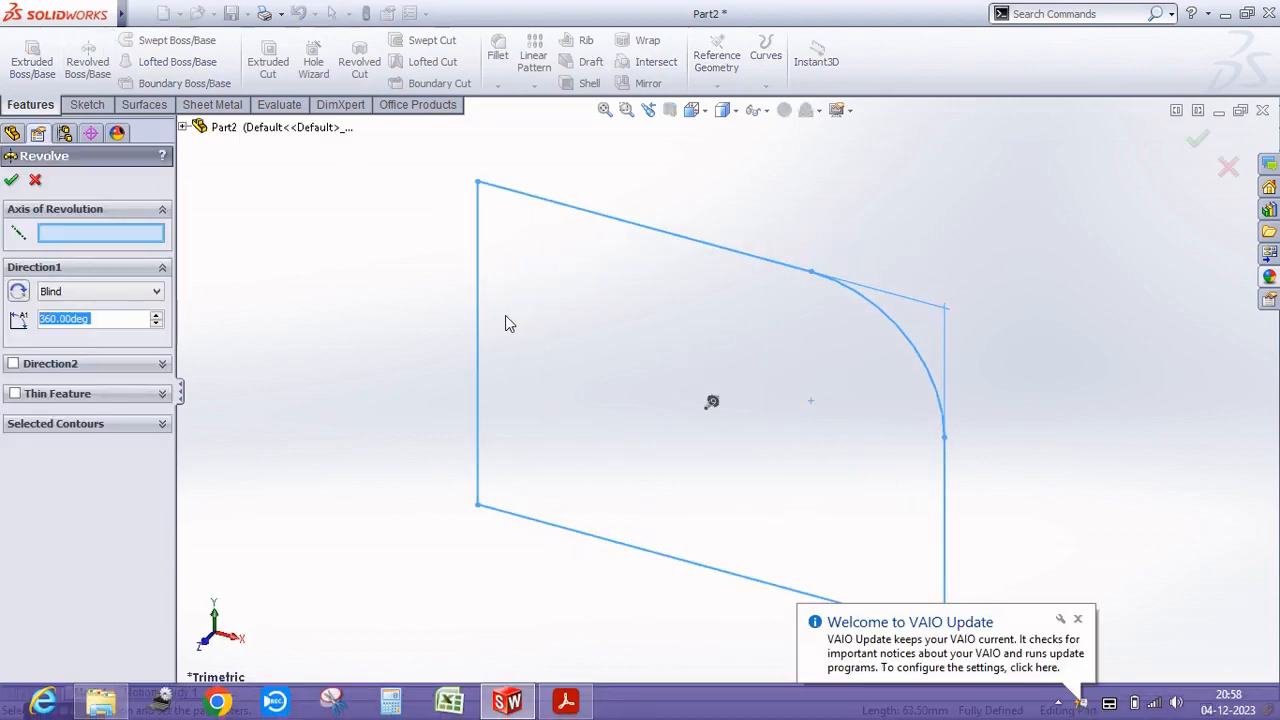
left_click(480, 309)
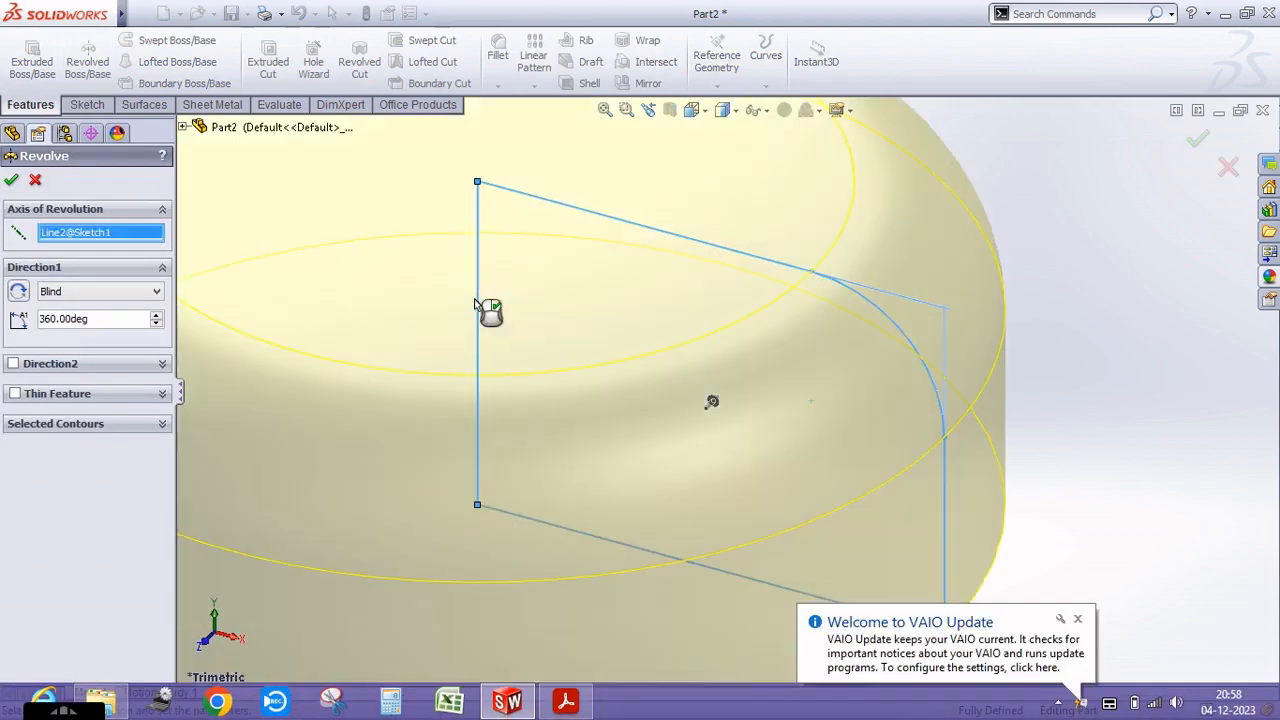
left_click(11, 180)
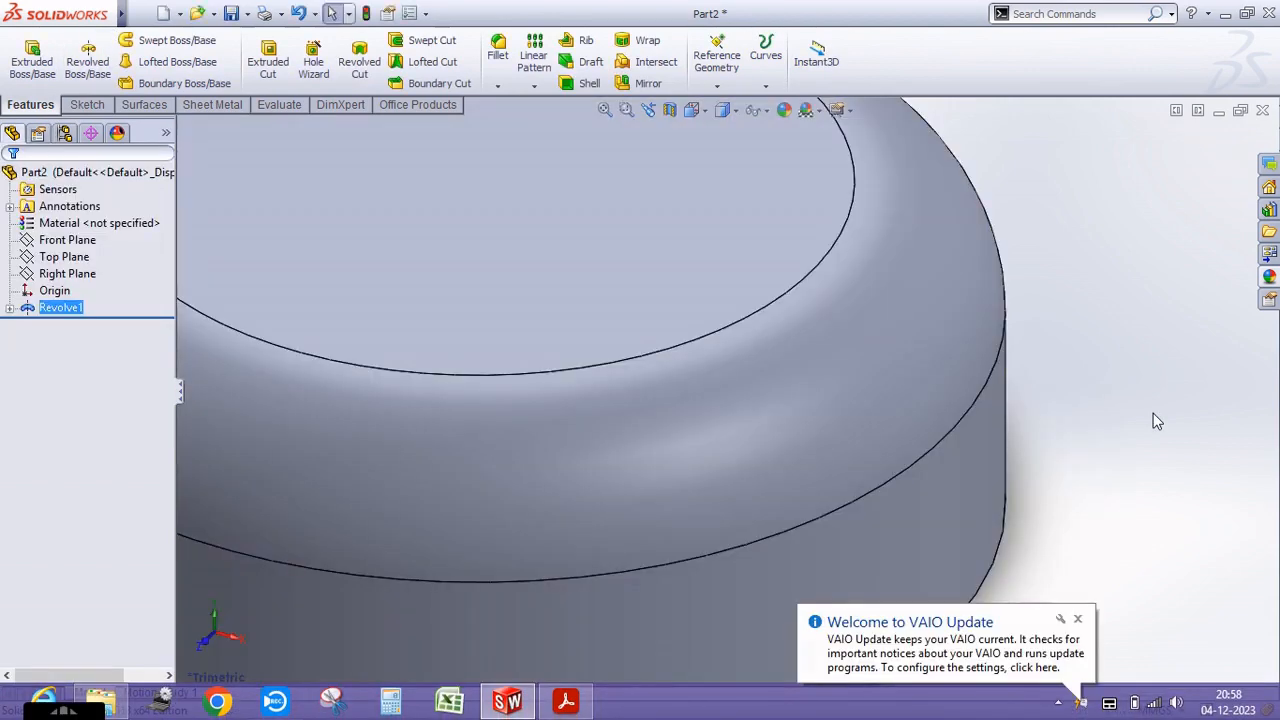
key("f")
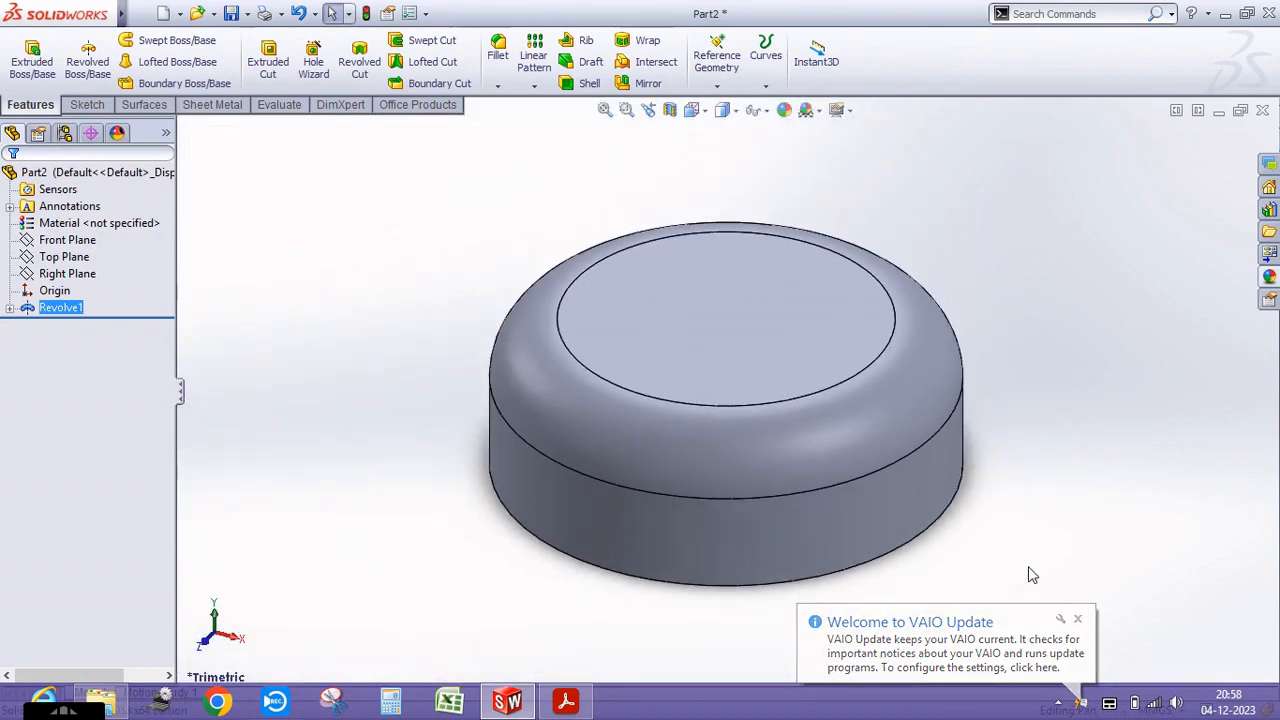
left_click(1078, 620)
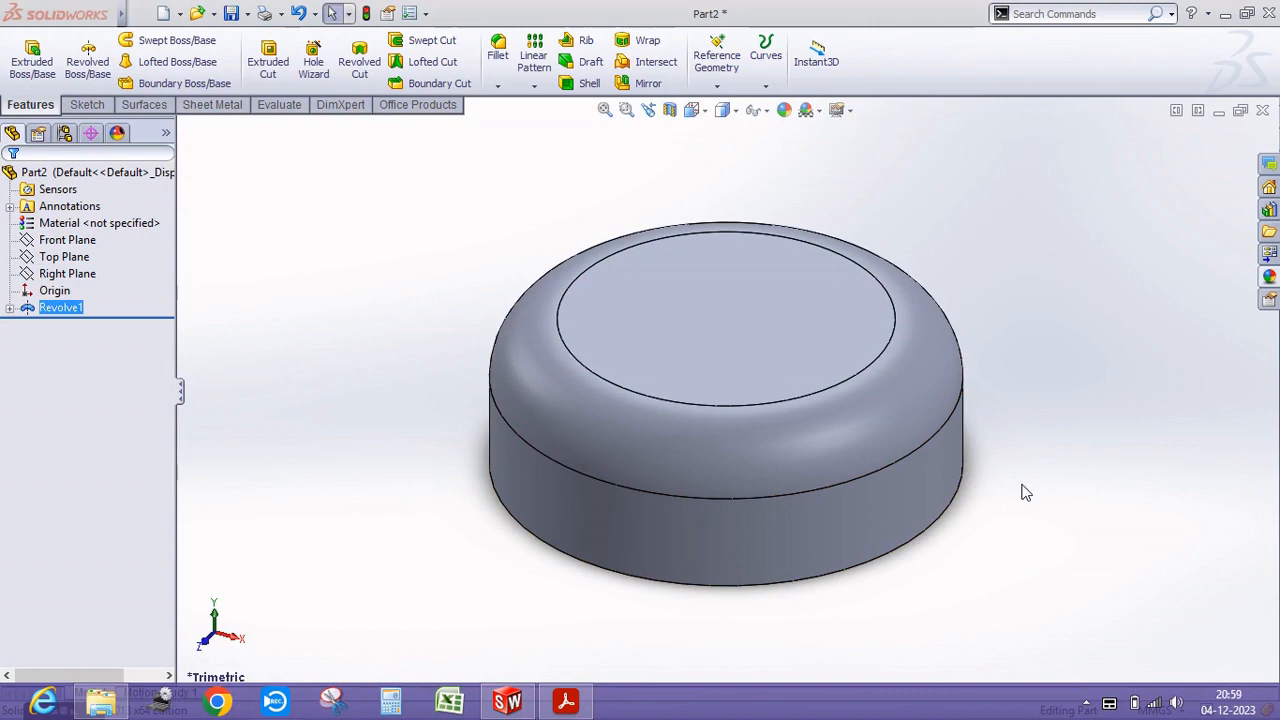
Shell the revolved body to a thickness of .25*25.4 mm, removing its flat bottom face
middle_click_drag(940, 509, 925, 240)
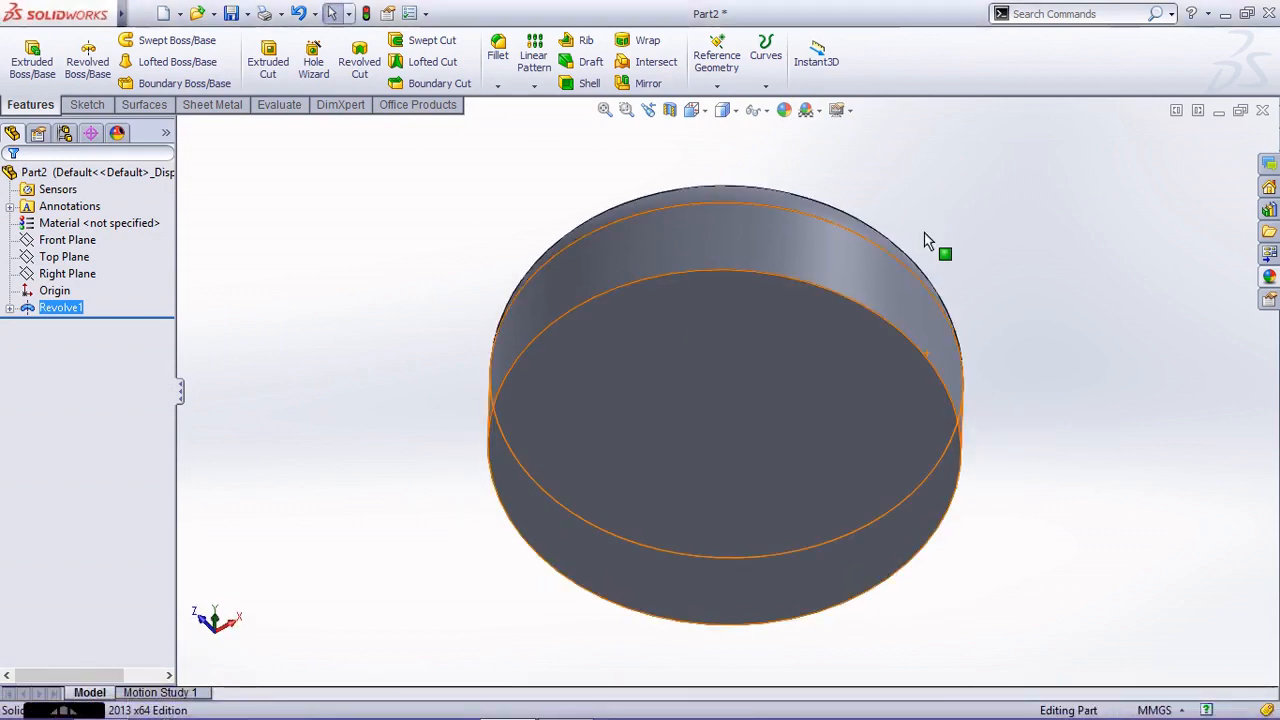
left_click(589, 83)
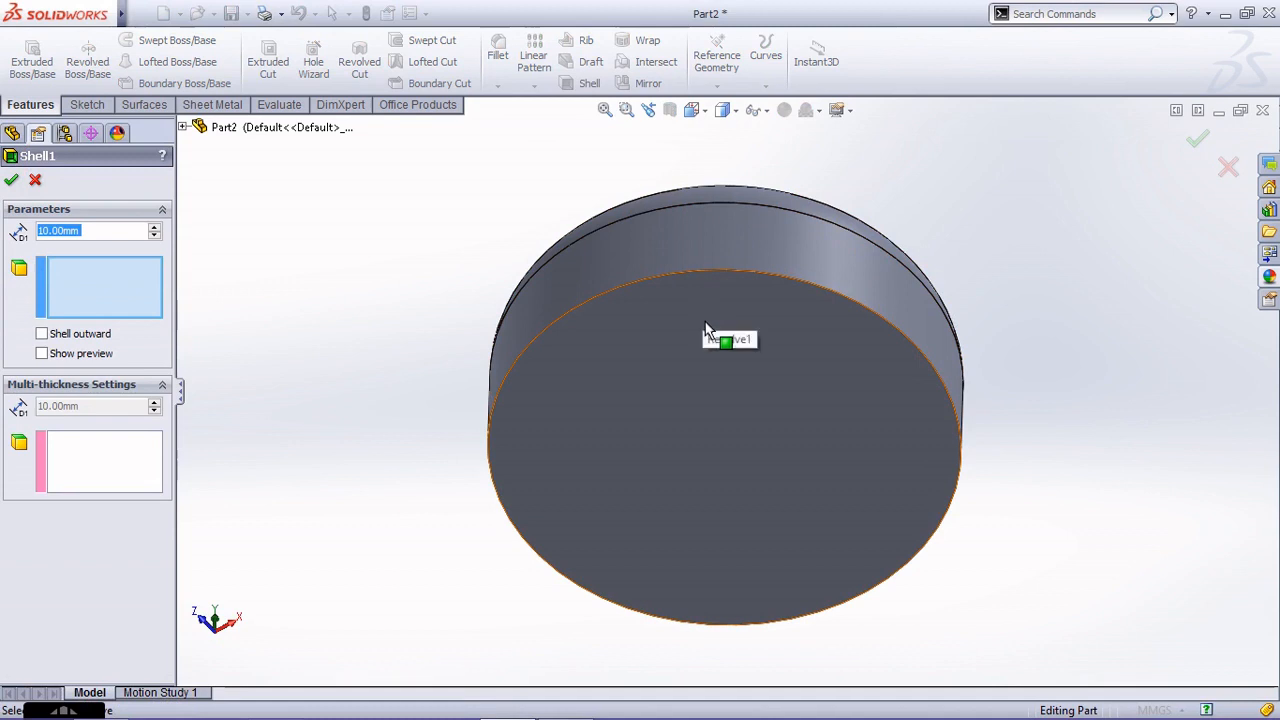
left_click(705, 330)
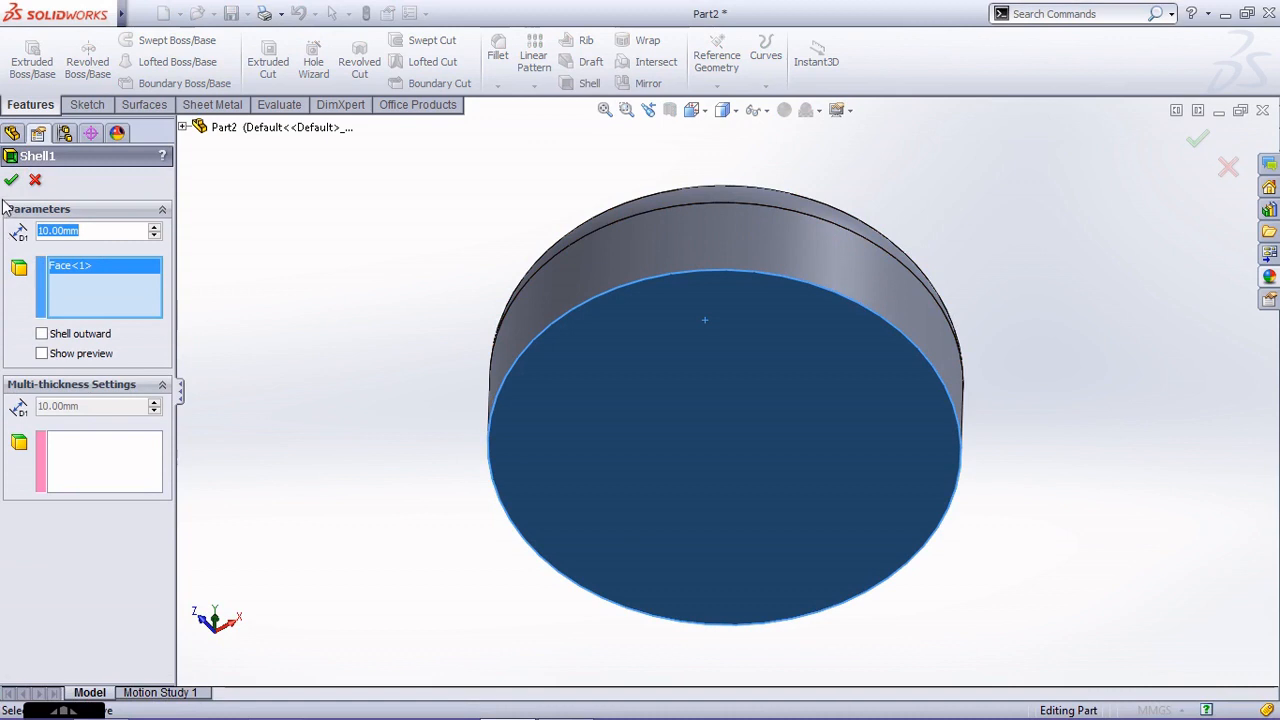
type(".25*25.4")
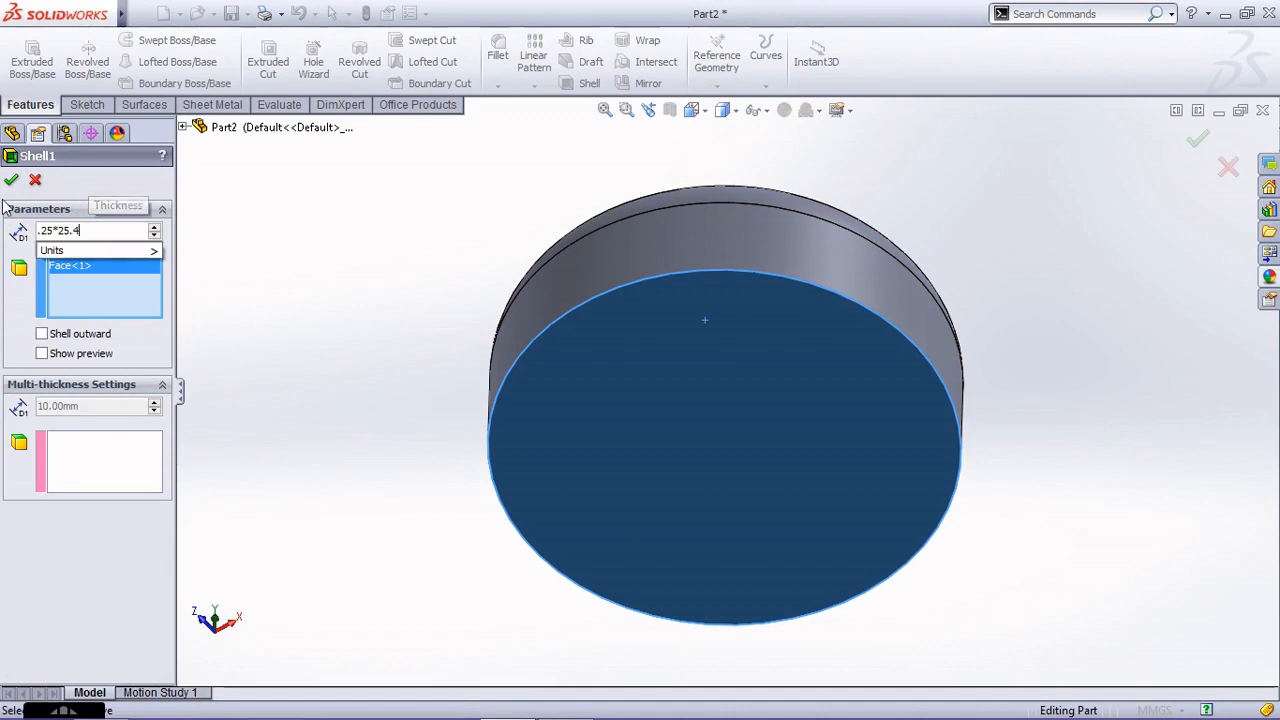
key("Return")
left_click(11, 187)
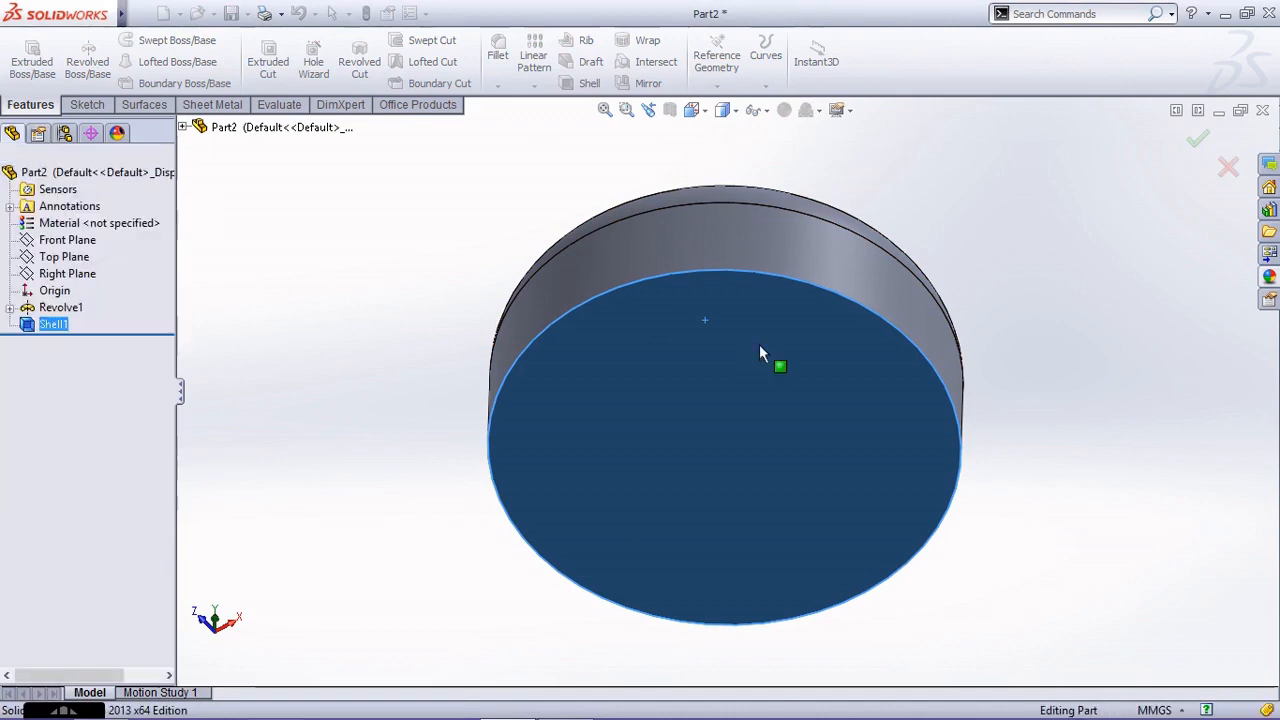
scroll(829, 362, "up", 2)
left_click(963, 357)
Start a new sketch on the Top Plane and orient the view normal to it
middle_click_drag(819, 365, 850, 576)
key("ctrl+7")
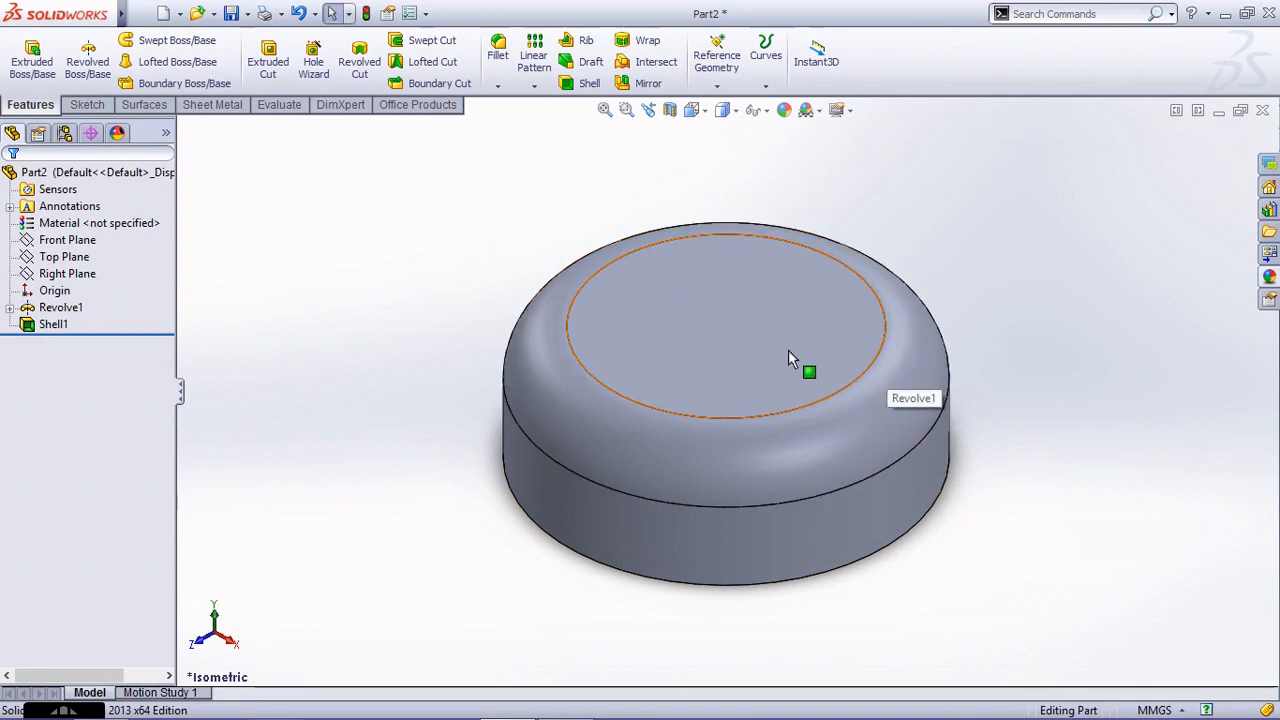
middle_click_drag(781, 349, 706, 242)
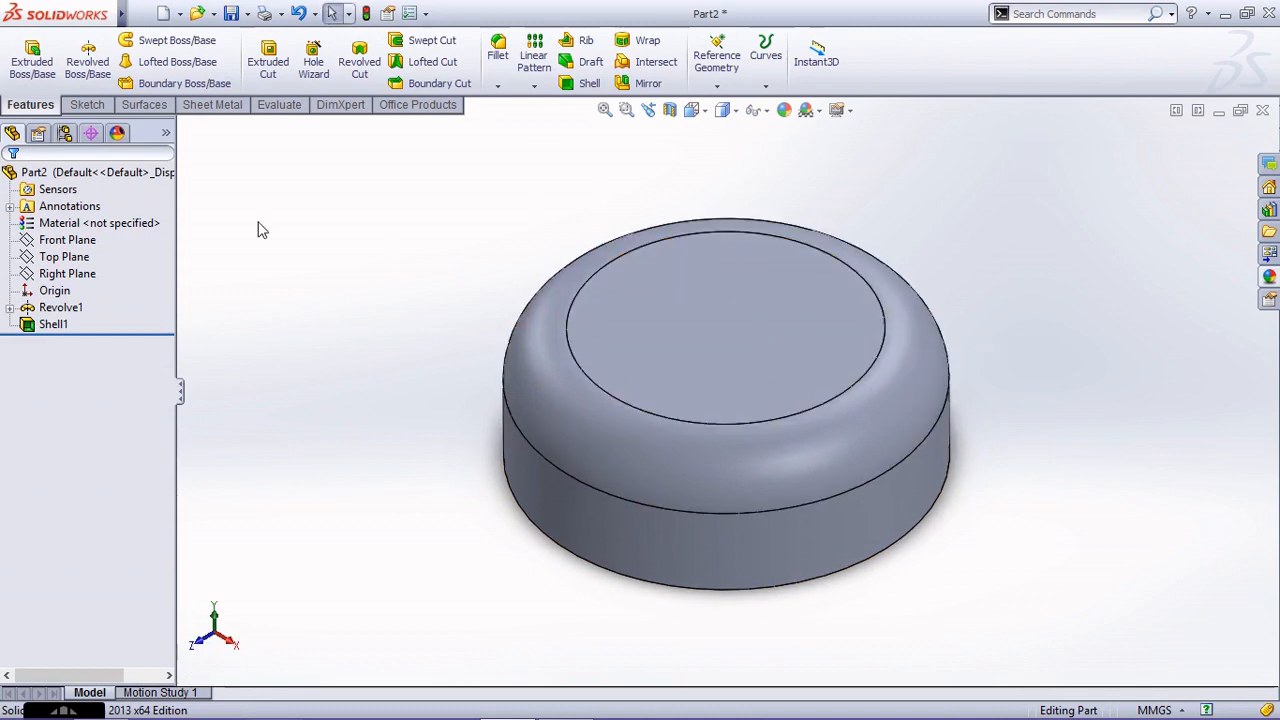
left_click(64, 257)
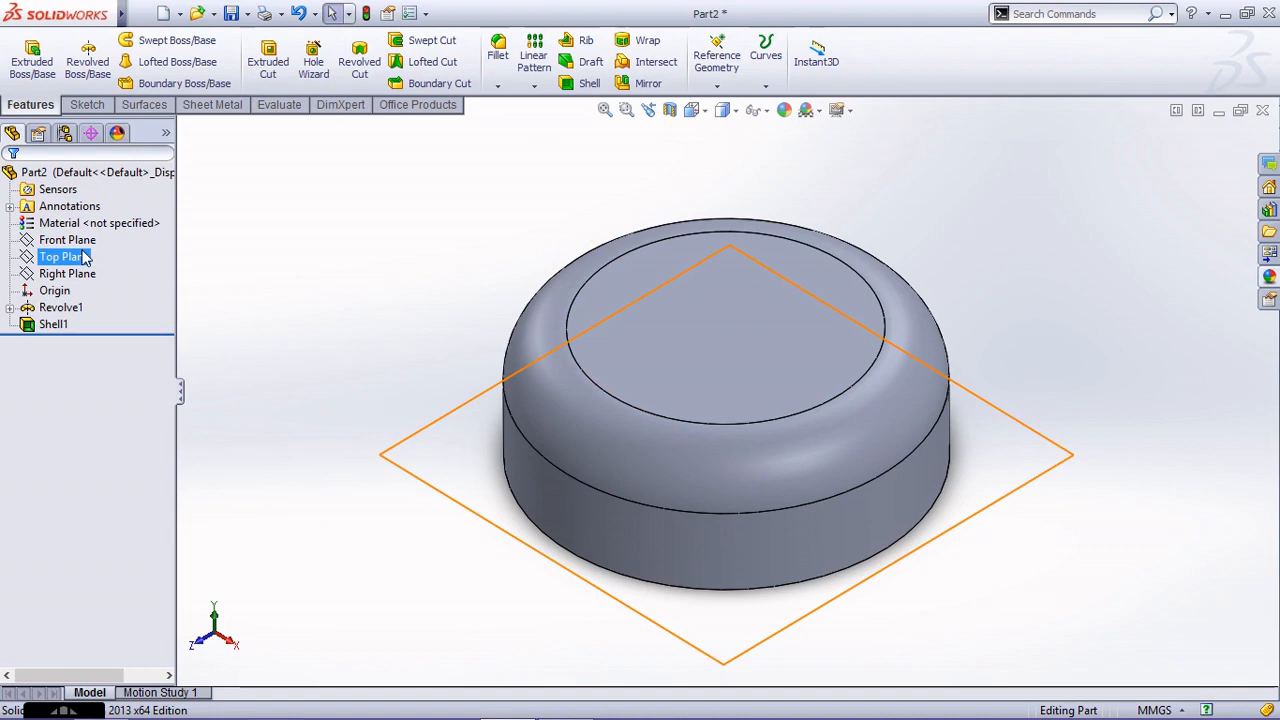
mouse_move(391, 317)
middle_mouse_down()
mouse_move(506, 231)
mouse_move(289, 189)
middle_mouse_up()
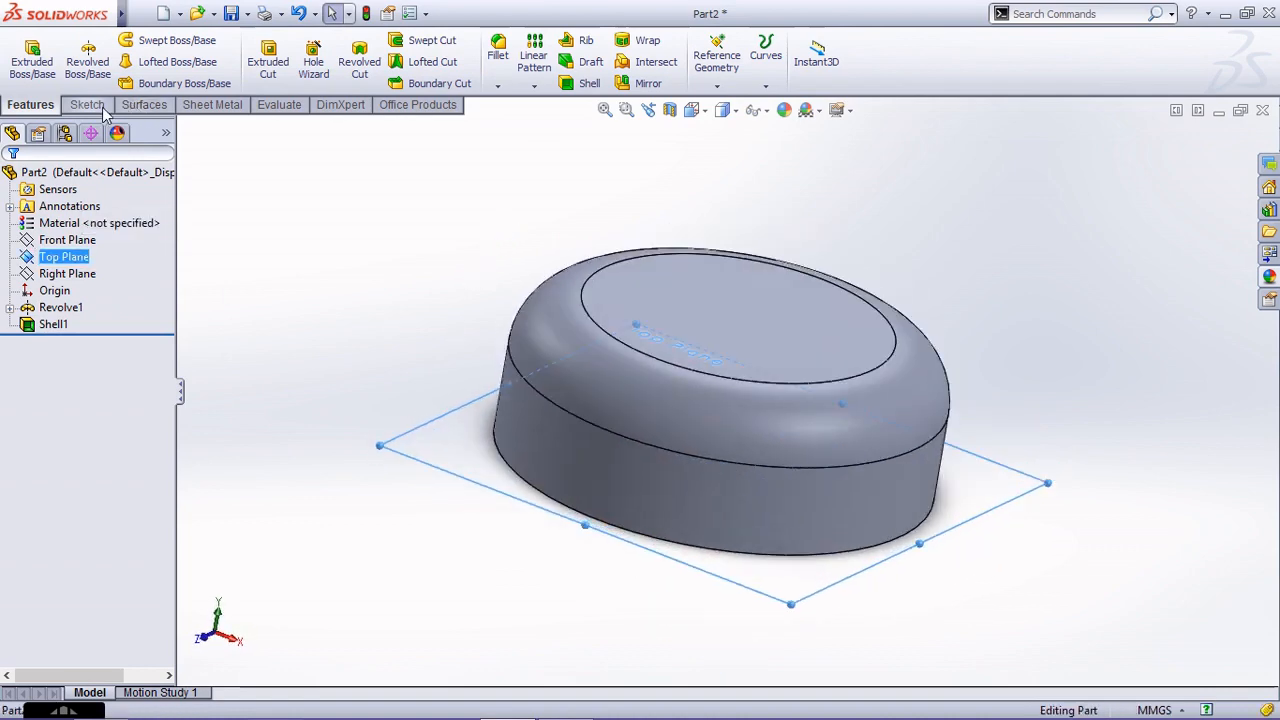
left_click(32, 58)
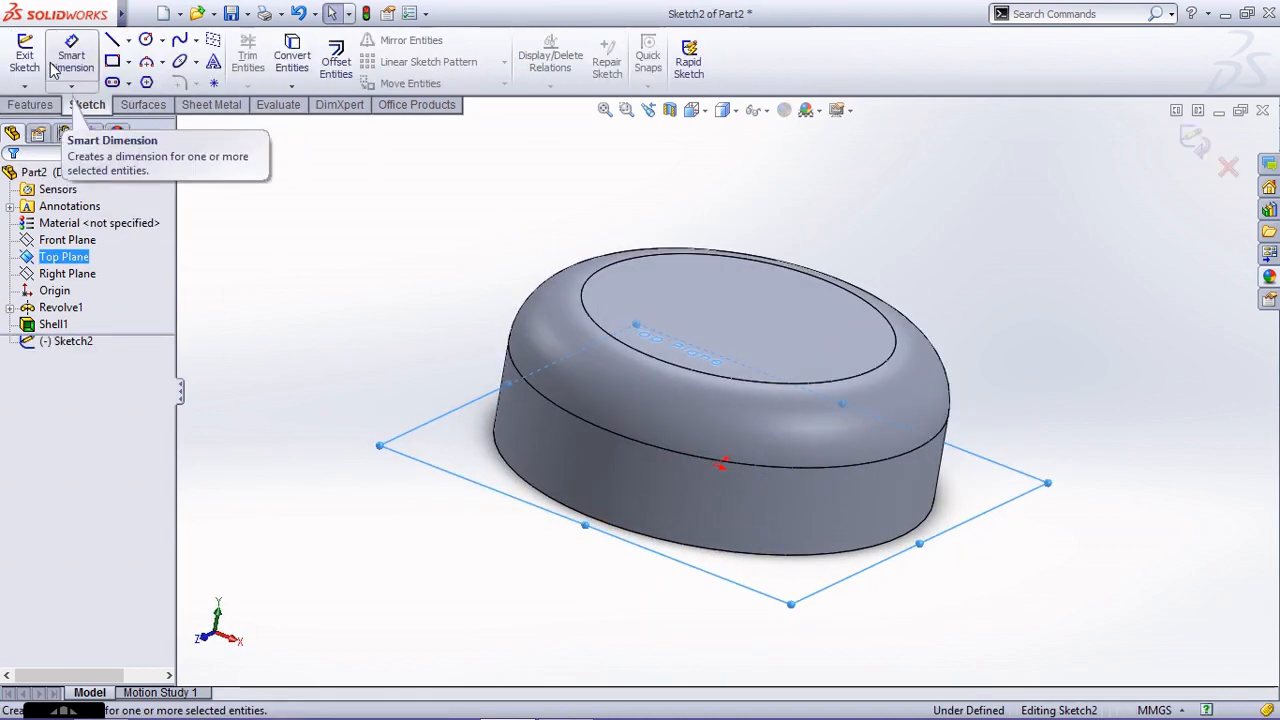
key("ctrl+8")
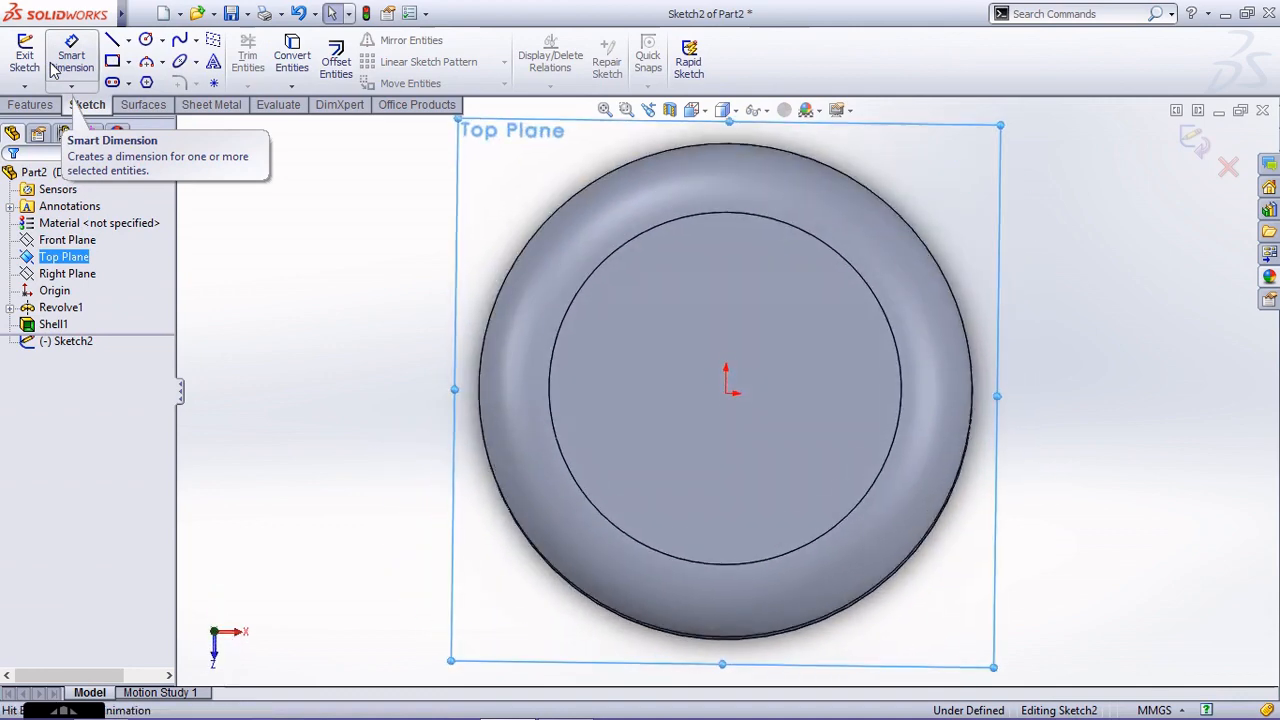
key("ctrl+8")
key("ctrl+8")
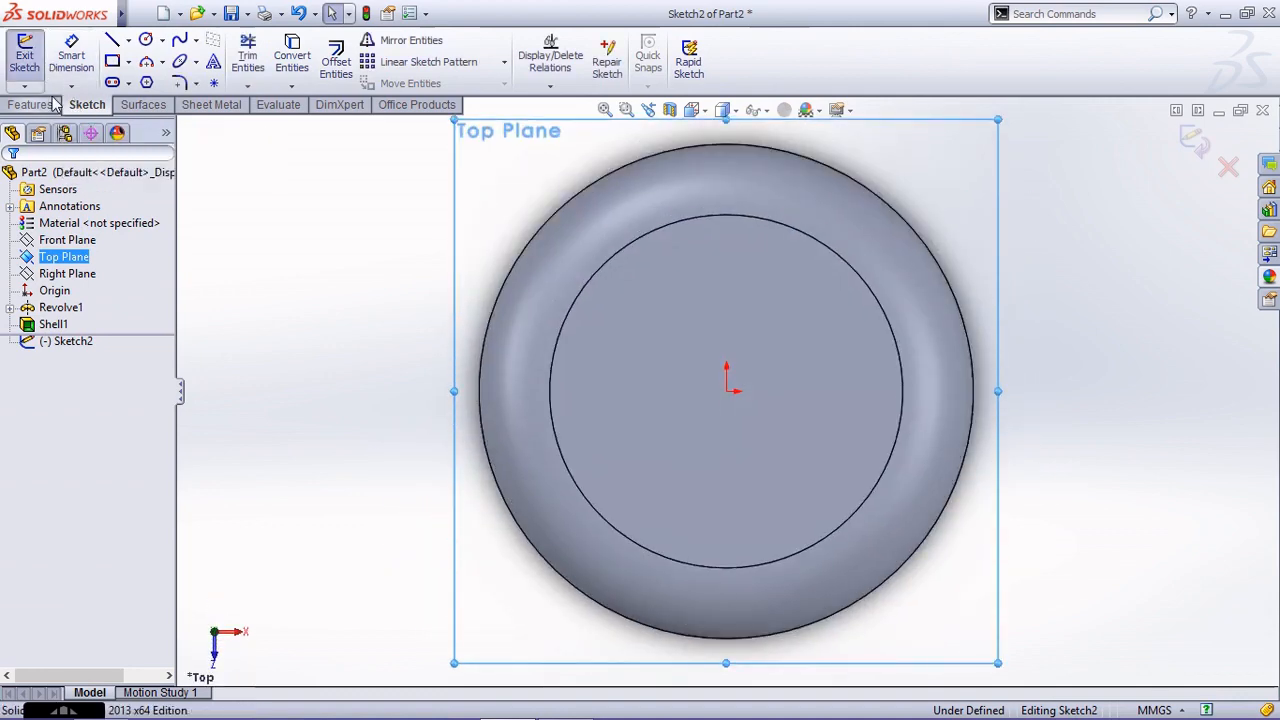
Sketch a circle of about 156 mm radius centred on the origin and convert it to construction geometry
left_click(30, 104)
scroll(559, 404, "up", 2)
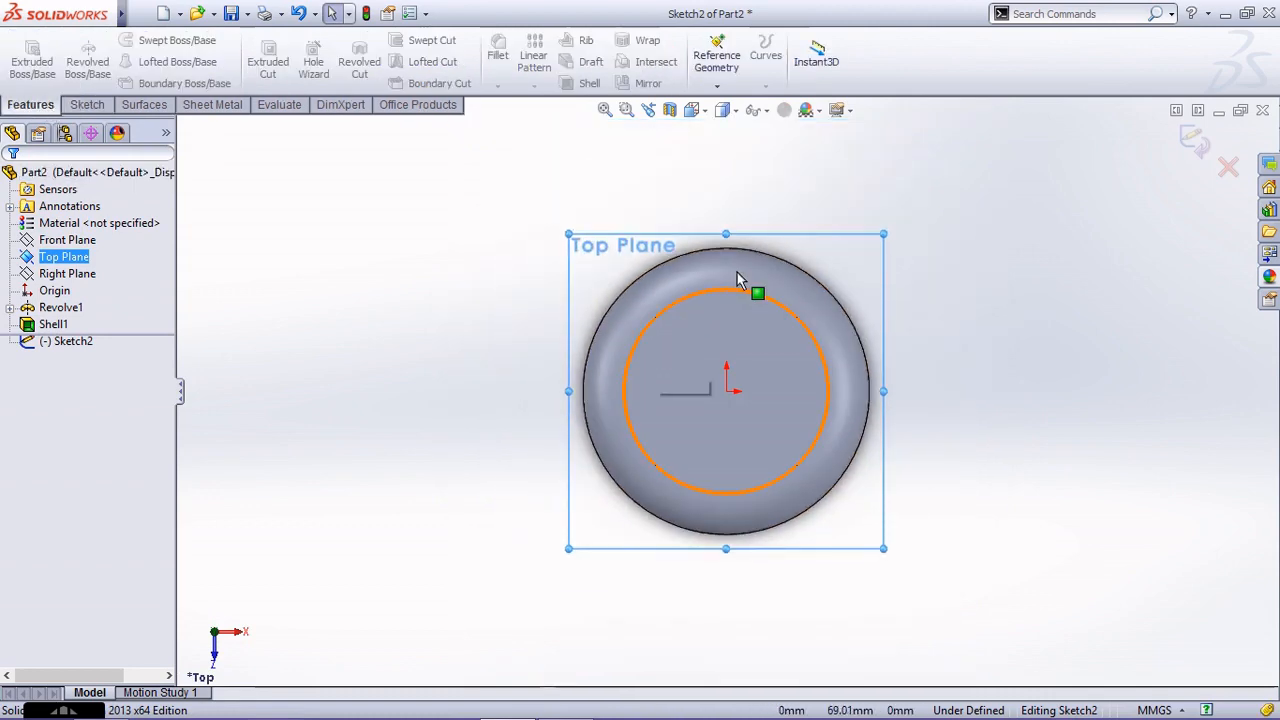
scroll(789, 277, "down", 2)
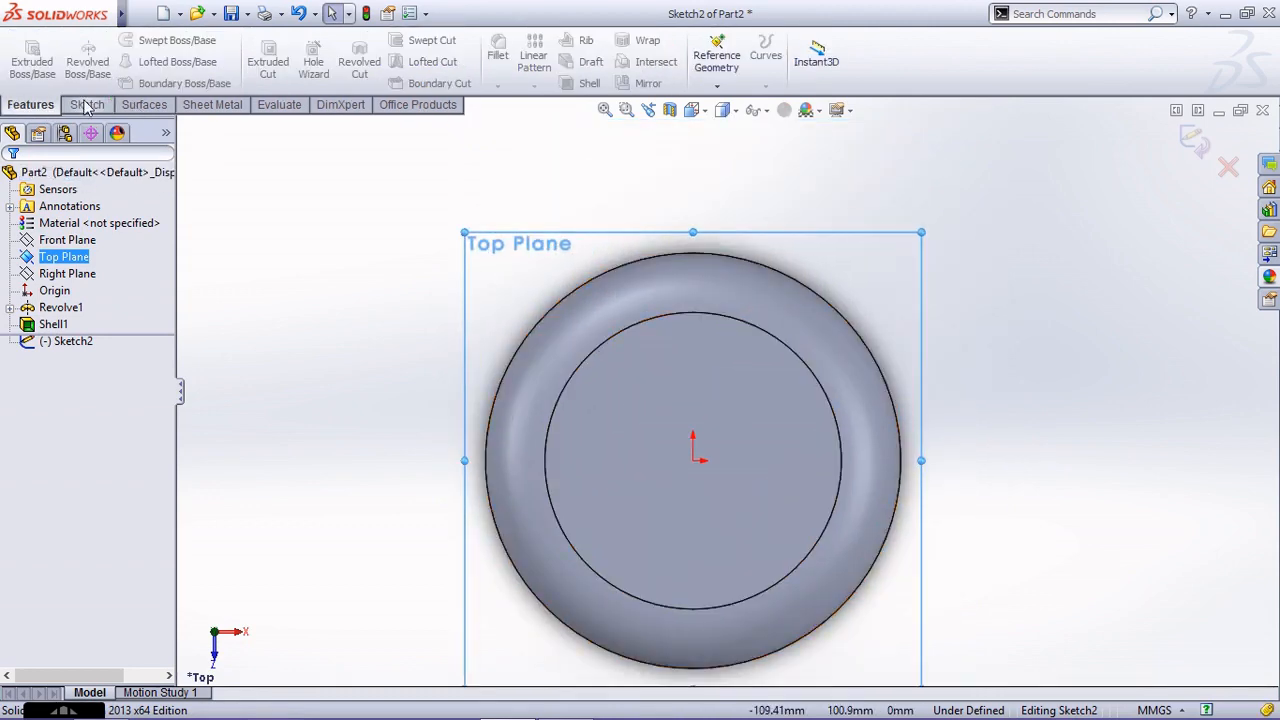
left_click(86, 104)
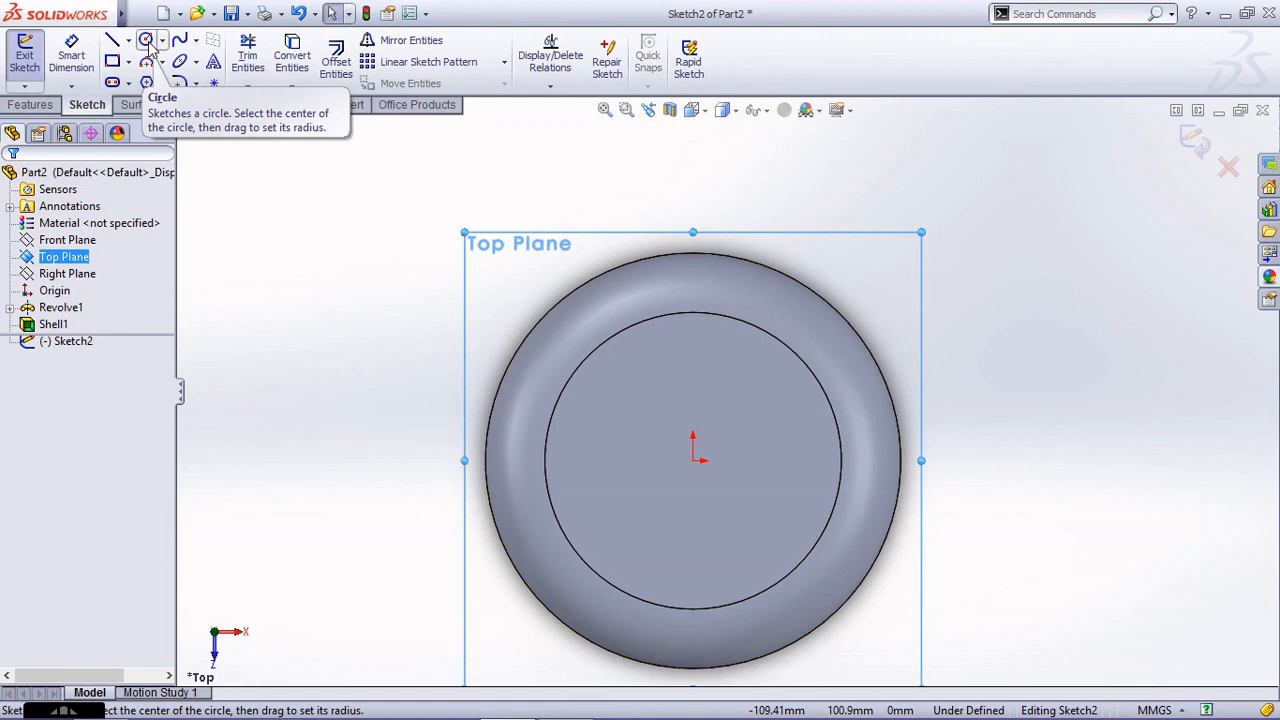
left_click(148, 45)
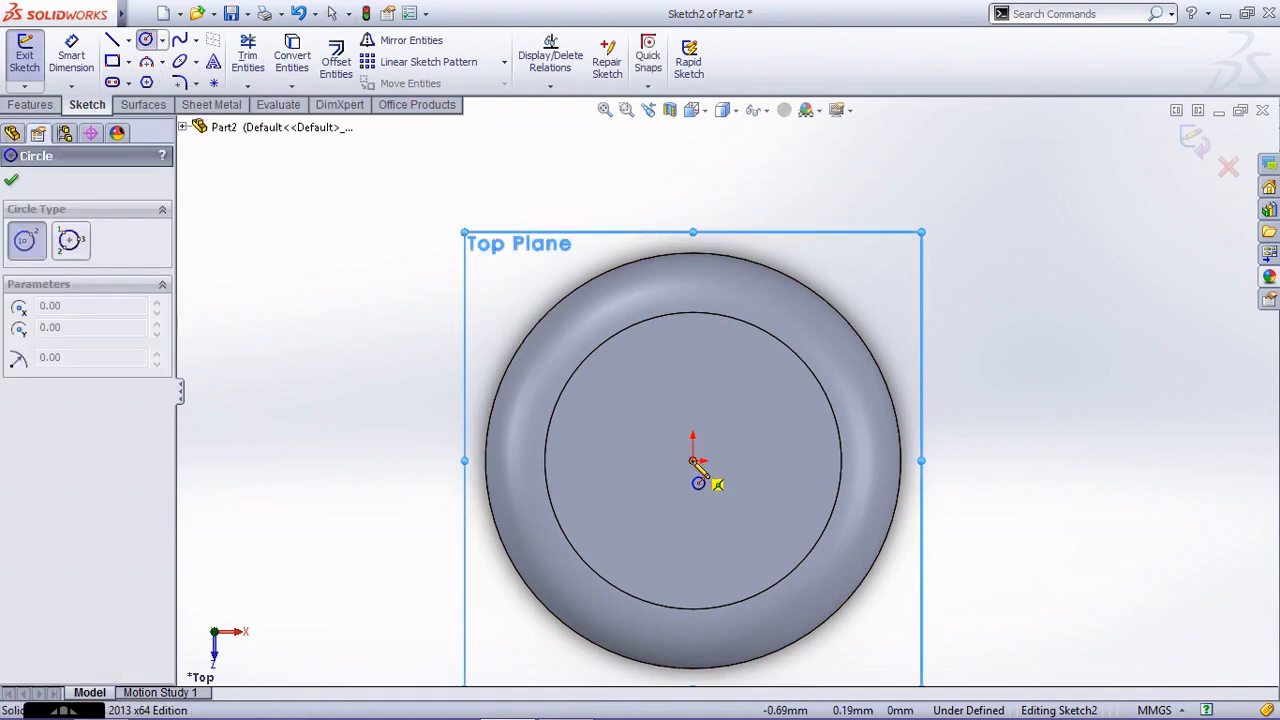
left_click(693, 461)
left_click(348, 342)
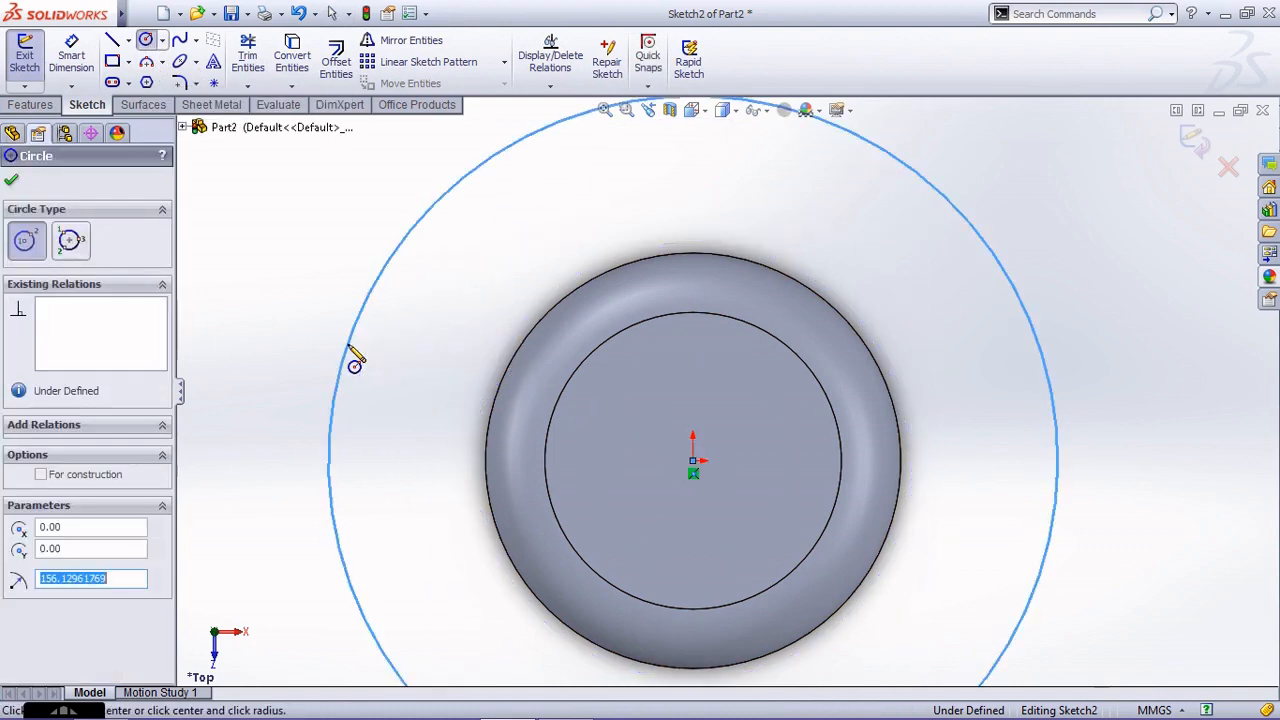
key("Escape")
right_click(393, 270)
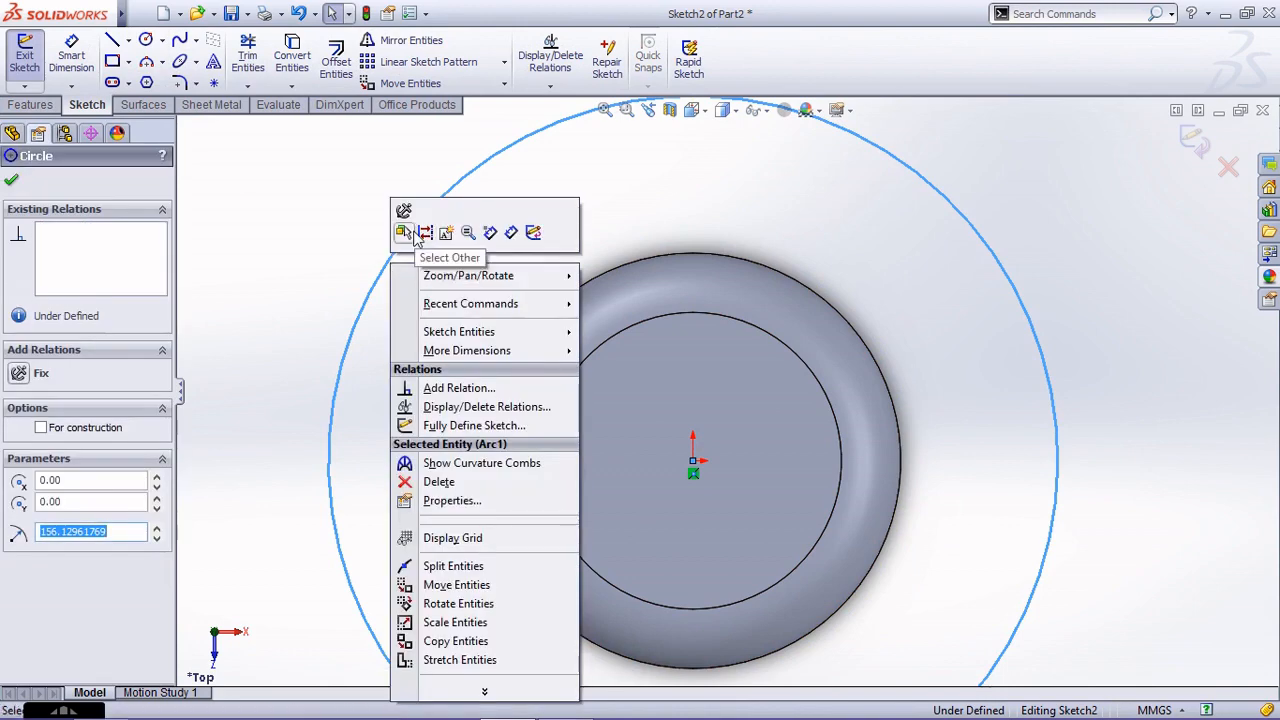
left_click(425, 232)
left_click(426, 240)
key("f")
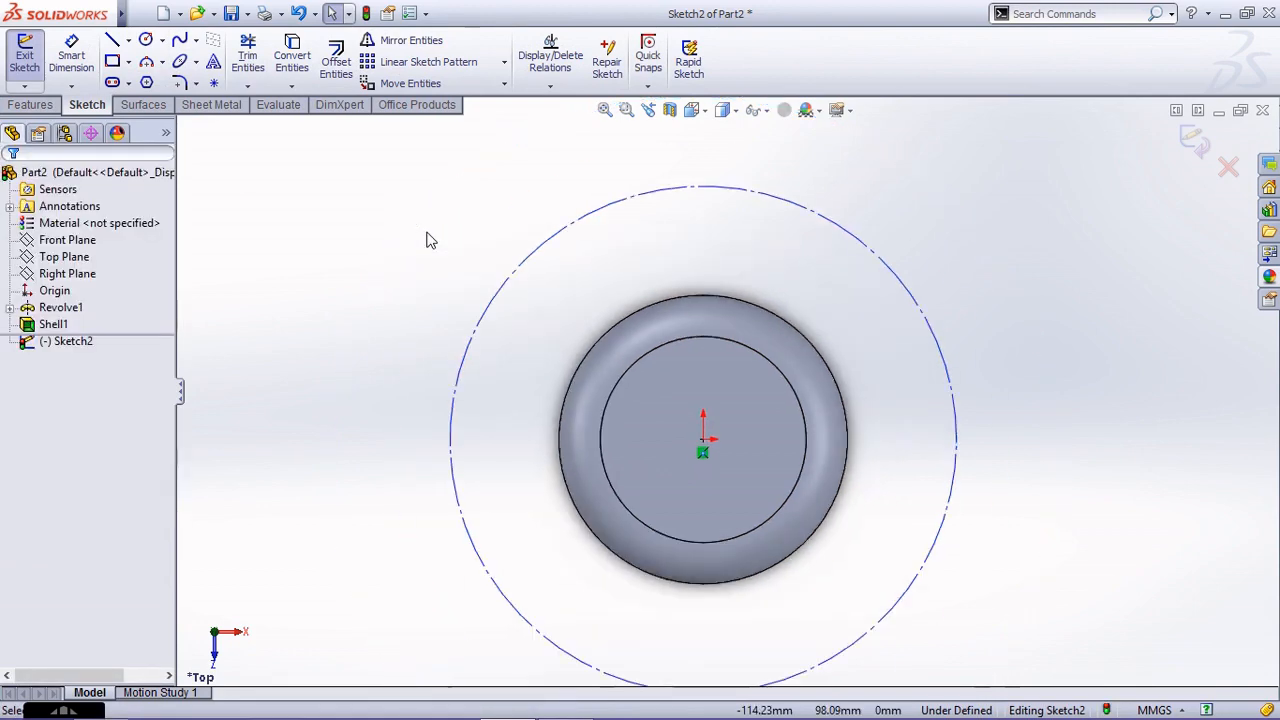
Dimension the construction circle's diameter and set it to 8*25.4 (203.20 mm)
left_click(71, 58)
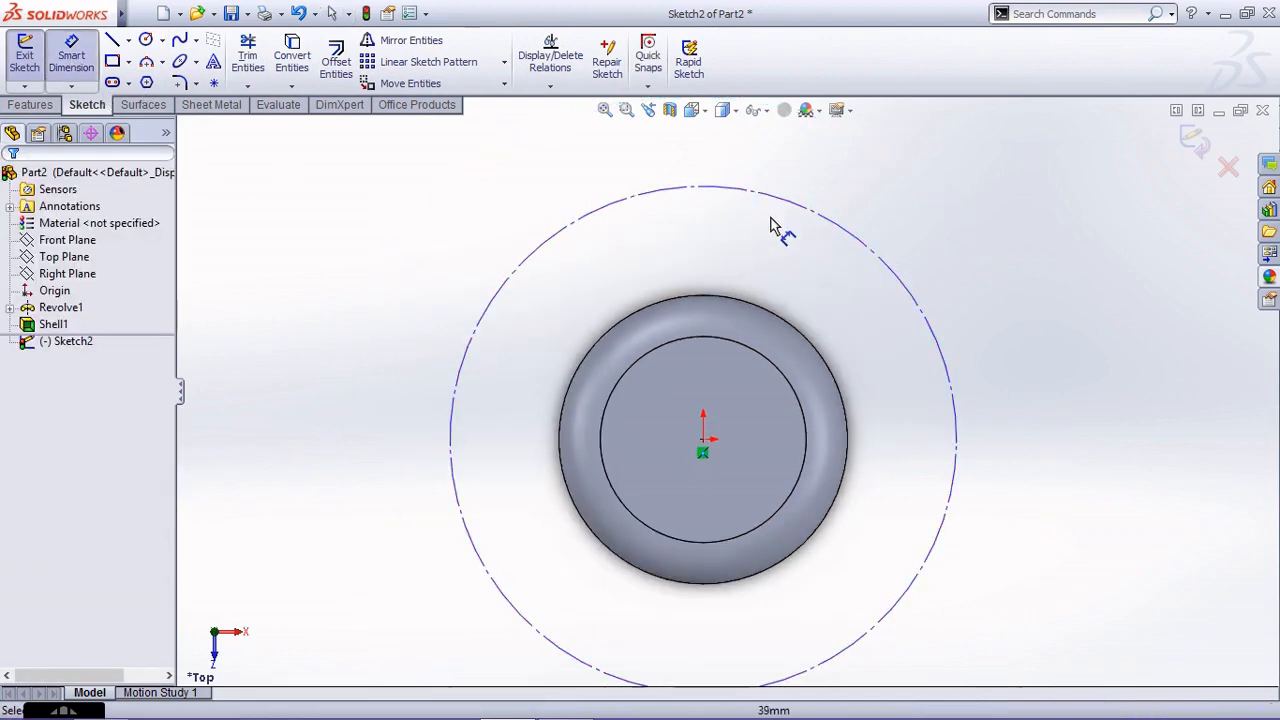
left_click(808, 206)
left_click(842, 198)
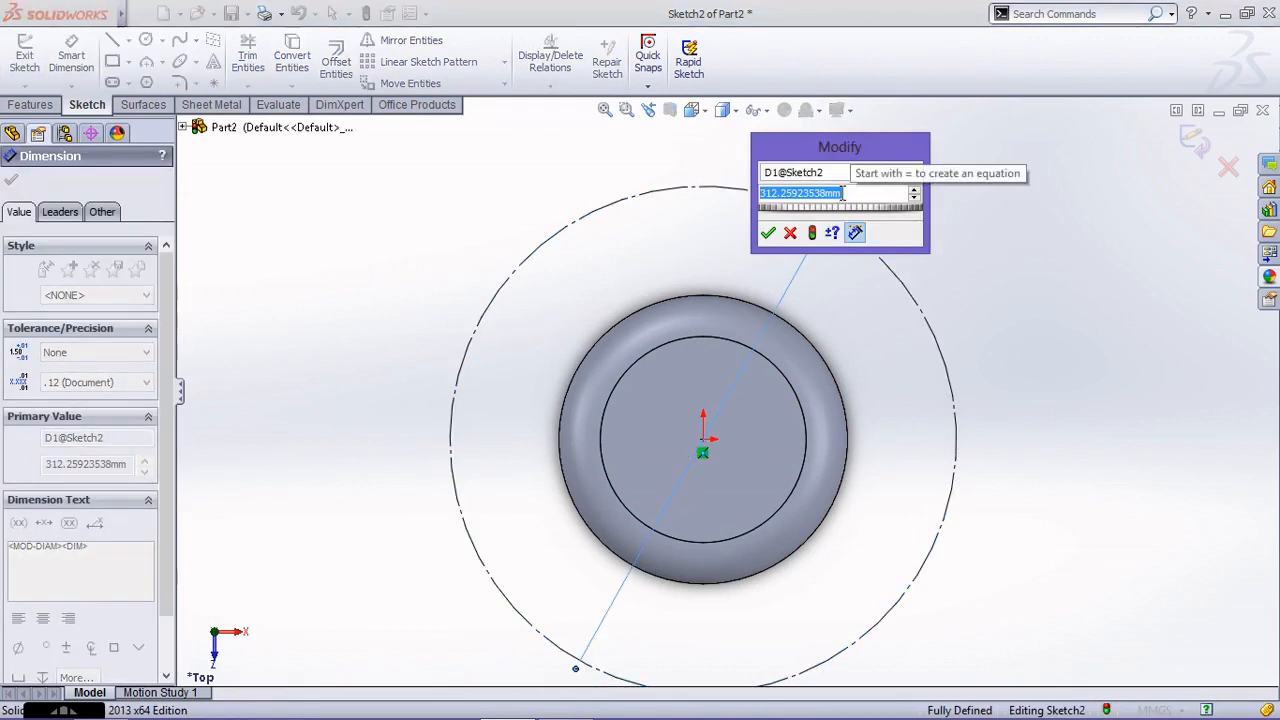
type("8")
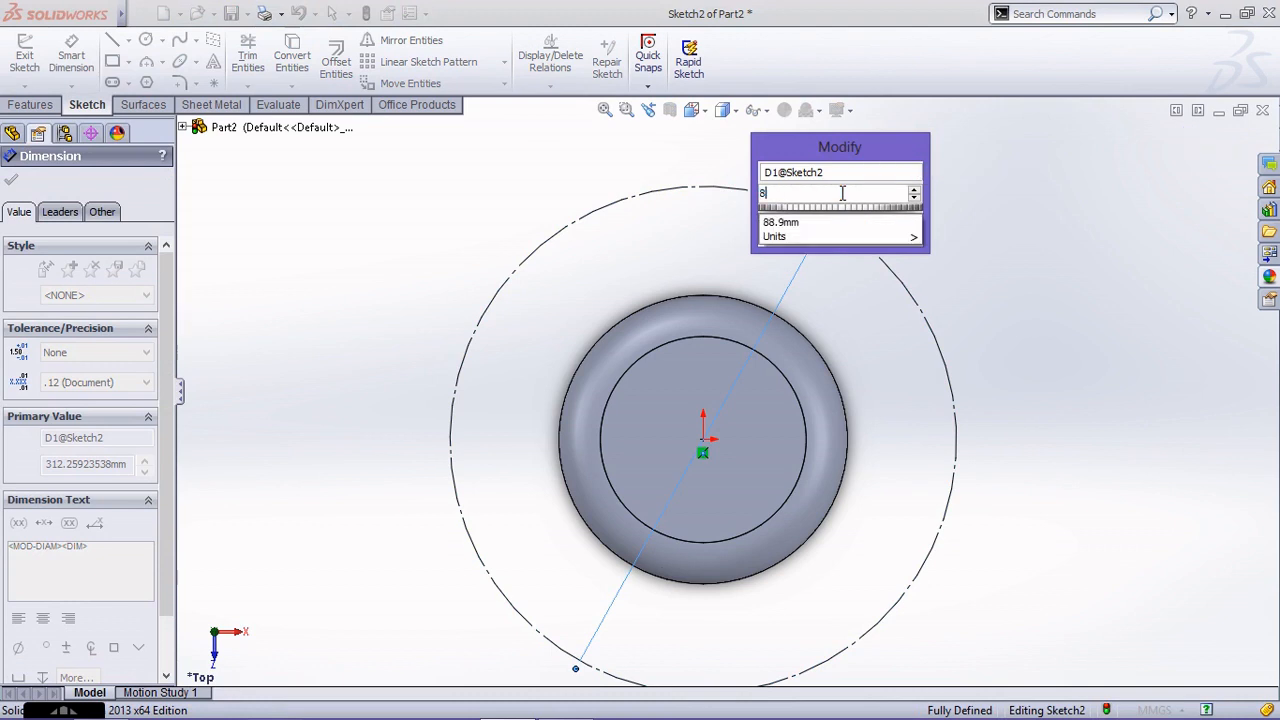
type("*25.4")
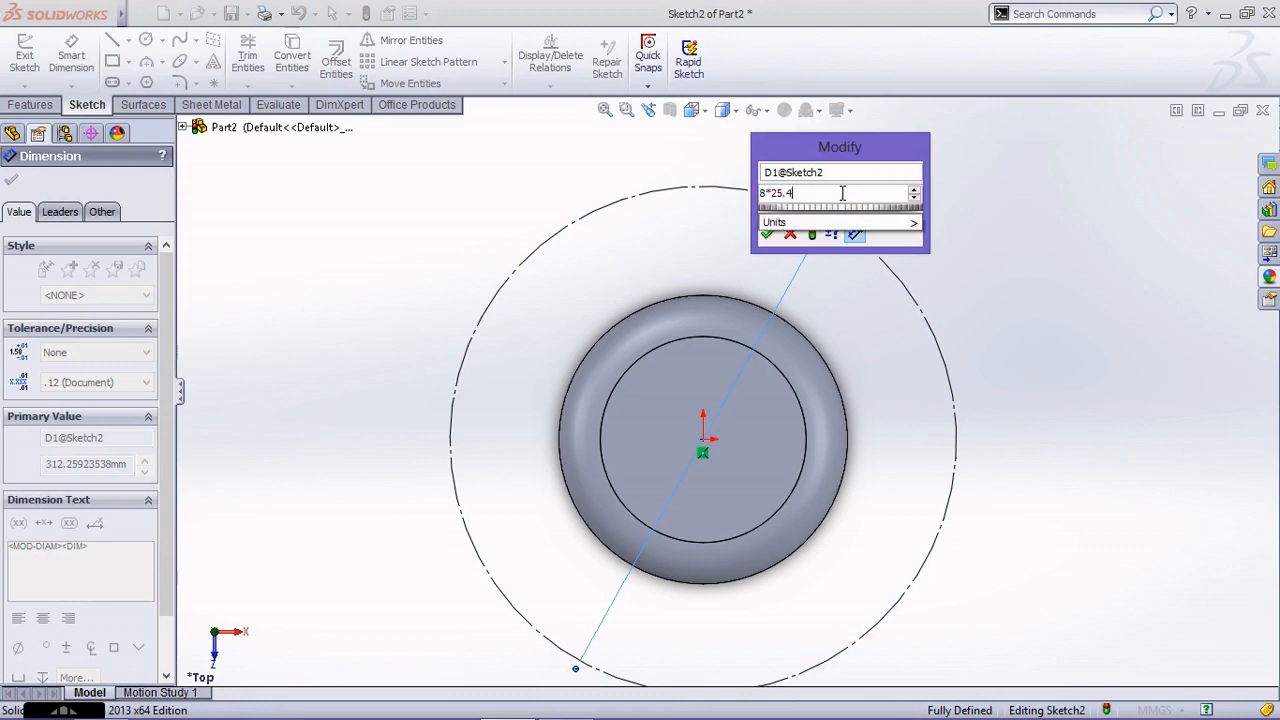
key("Return")
Draw a vertical centerline from the origin upward to a point beyond the construction circle
scroll(739, 322, "down", 2)
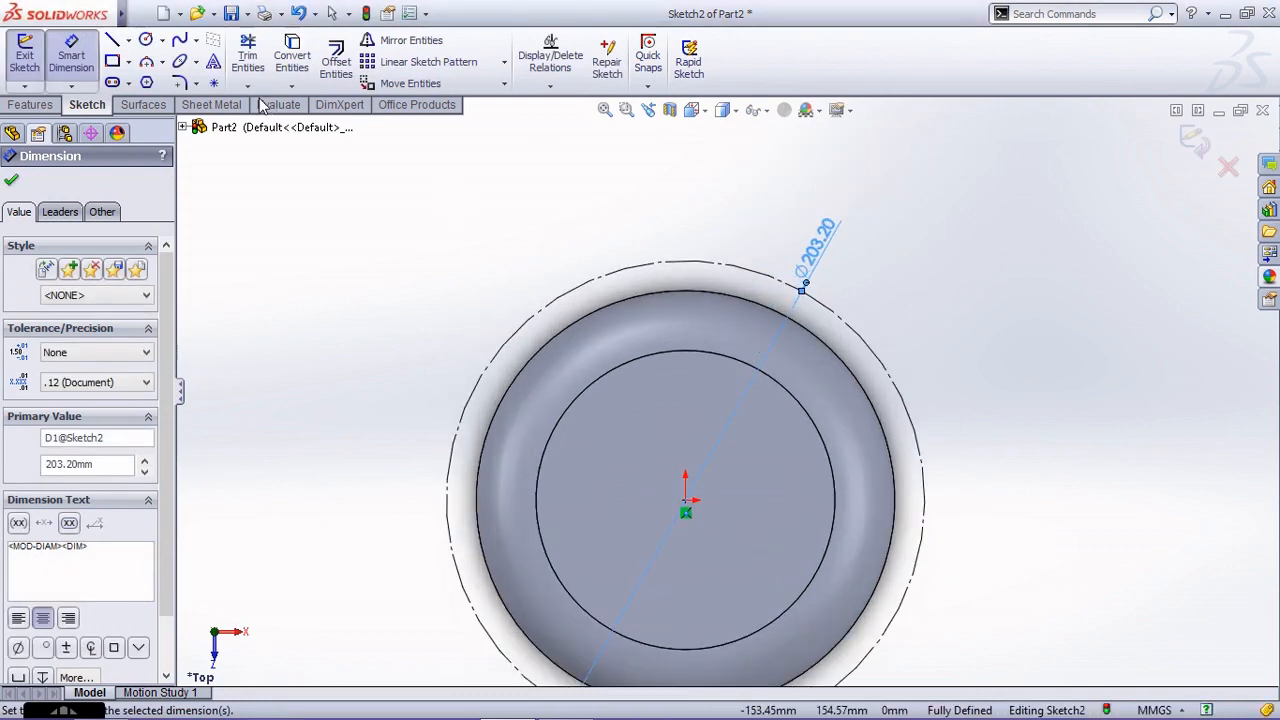
left_click(128, 40)
left_click(150, 78)
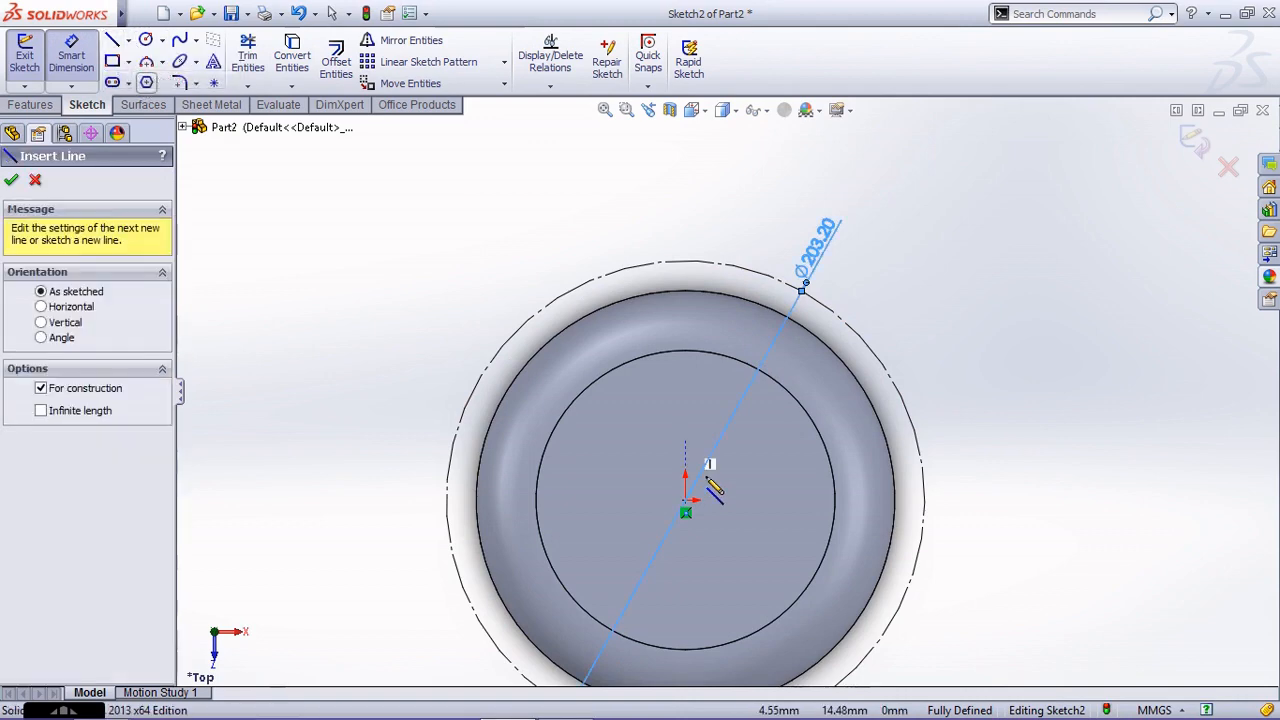
left_click(686, 500)
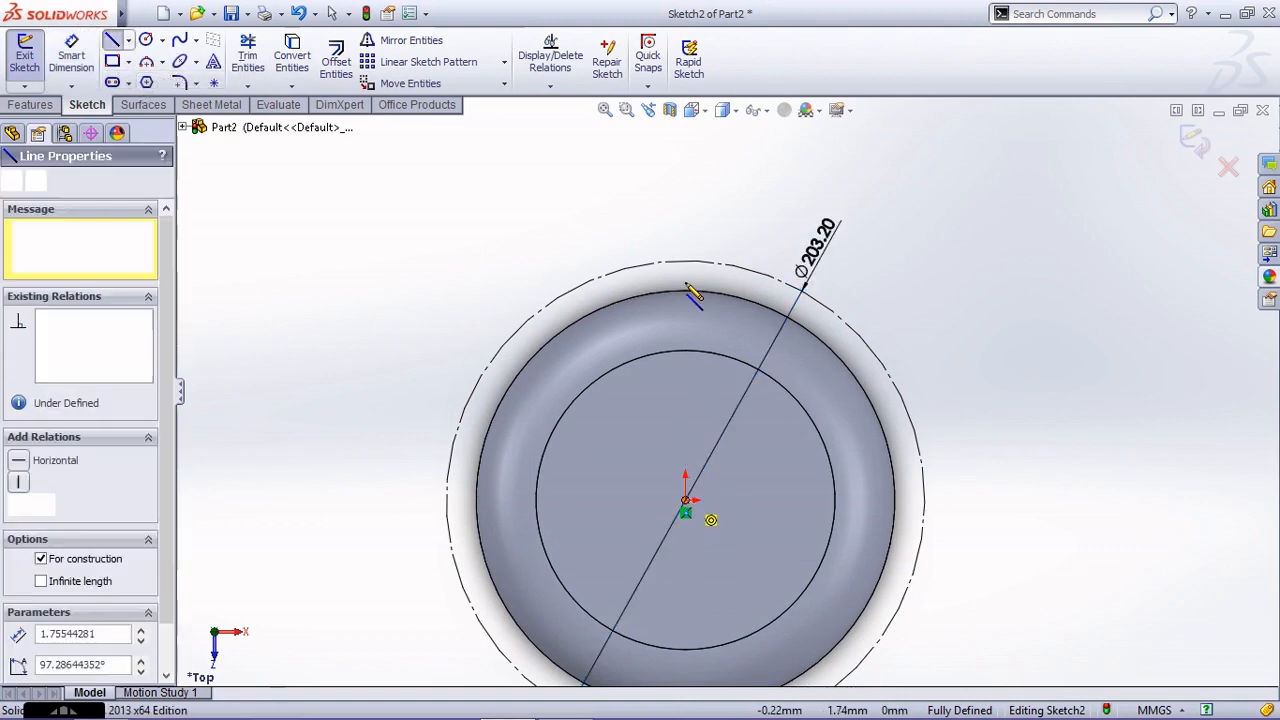
left_click(686, 180)
key("Escape")
Sketch a circle of about 9.8 mm radius centred where the vertical centerline crosses the construction circle
scroll(752, 268, "down", 2)
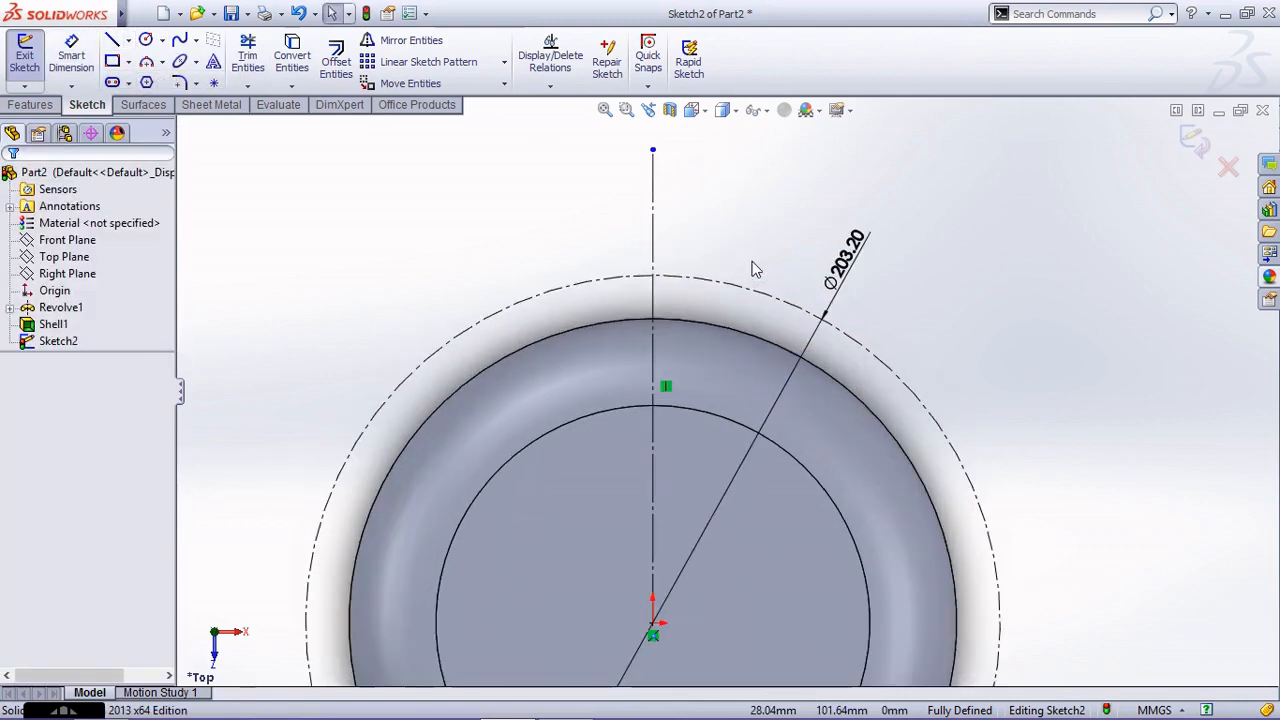
left_click(146, 40)
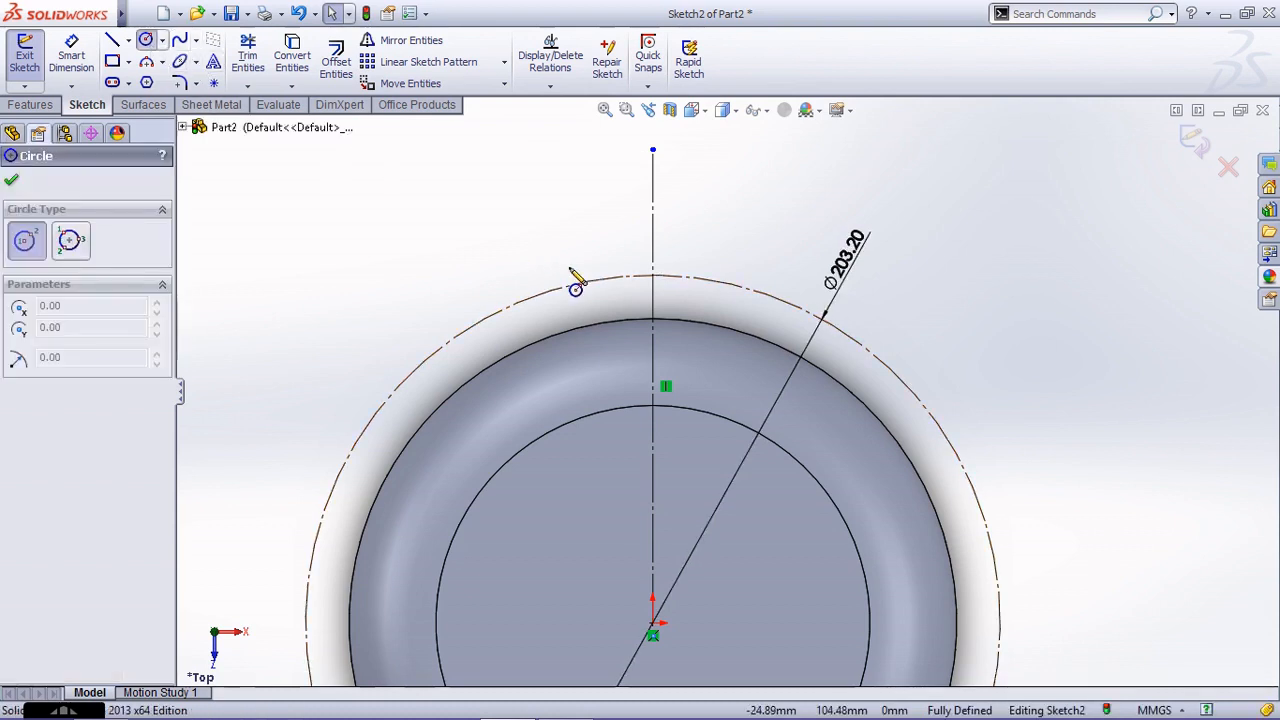
left_click(652, 276)
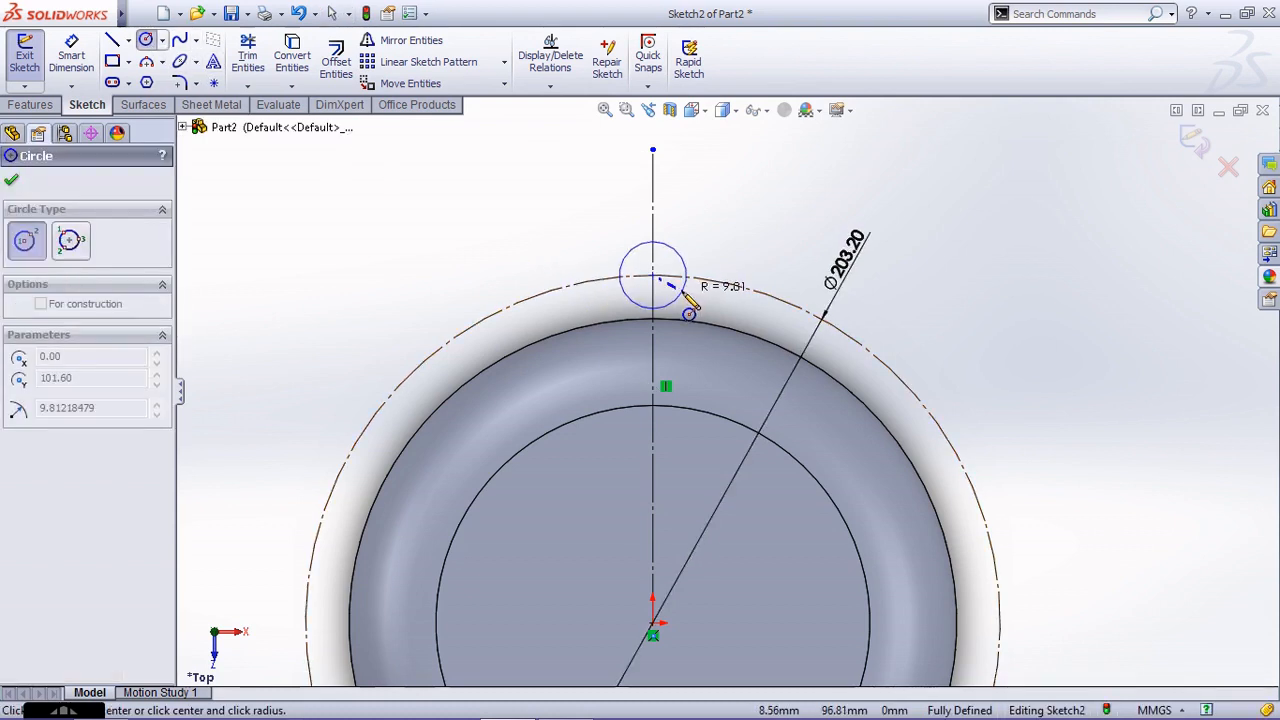
left_click(683, 292)
Convert the body's outer circular edge into a sketch entity
scroll(672, 296, "down", 2)
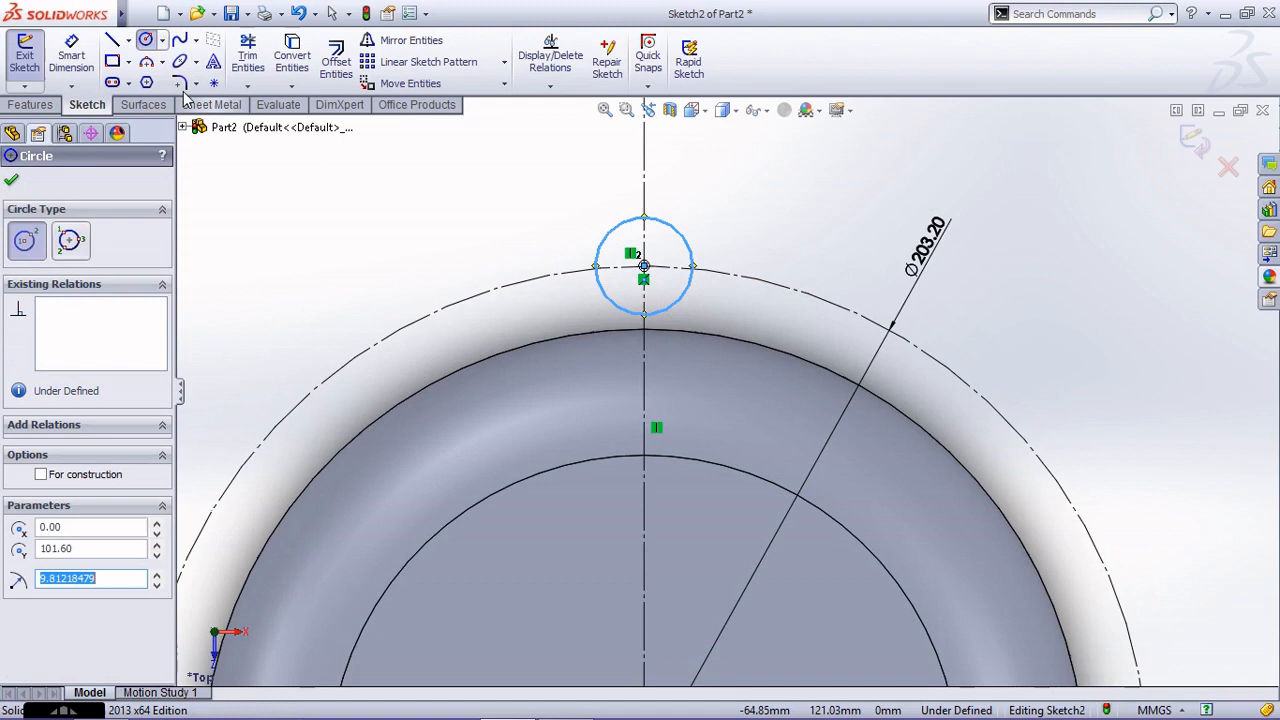
left_click(116, 44)
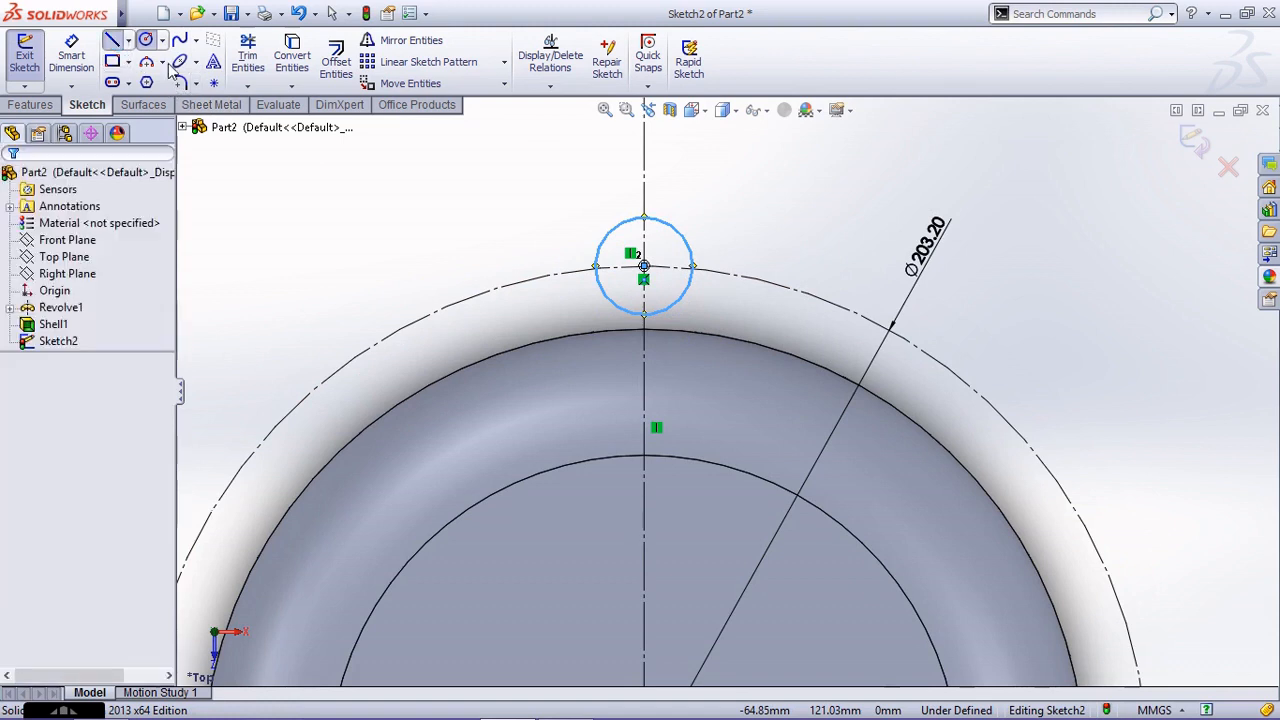
left_click(292, 58)
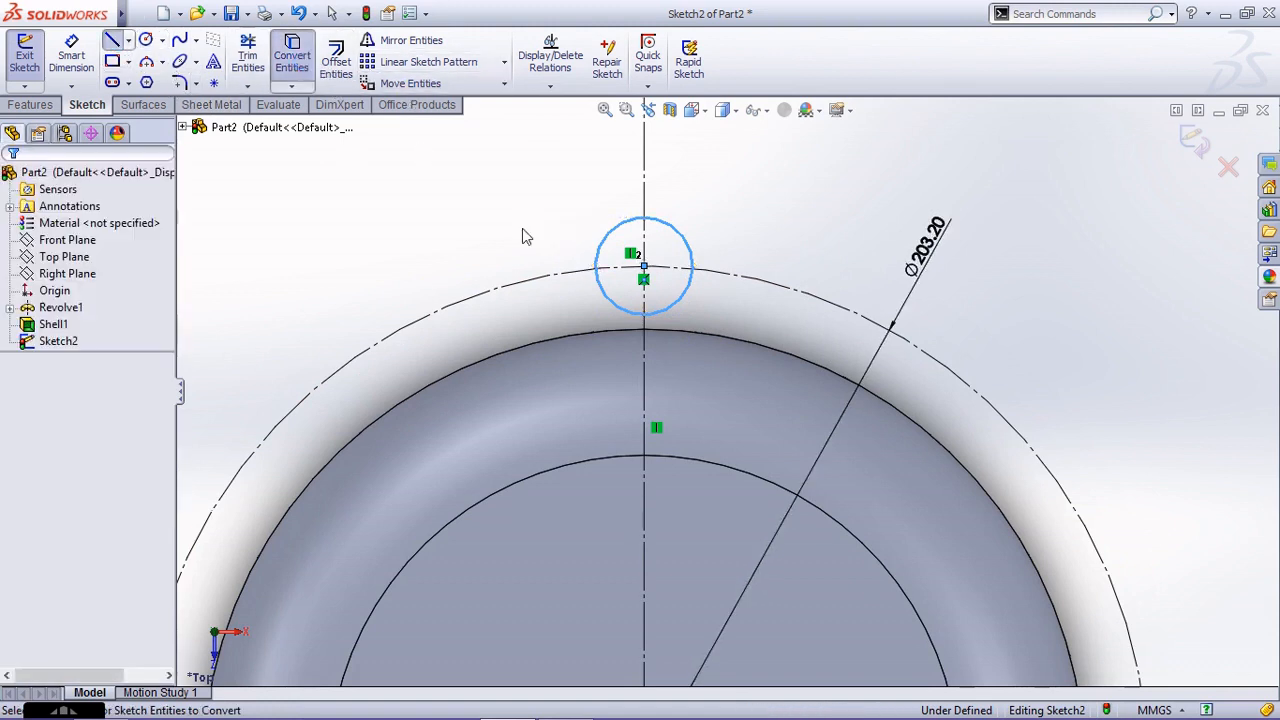
left_click(570, 342)
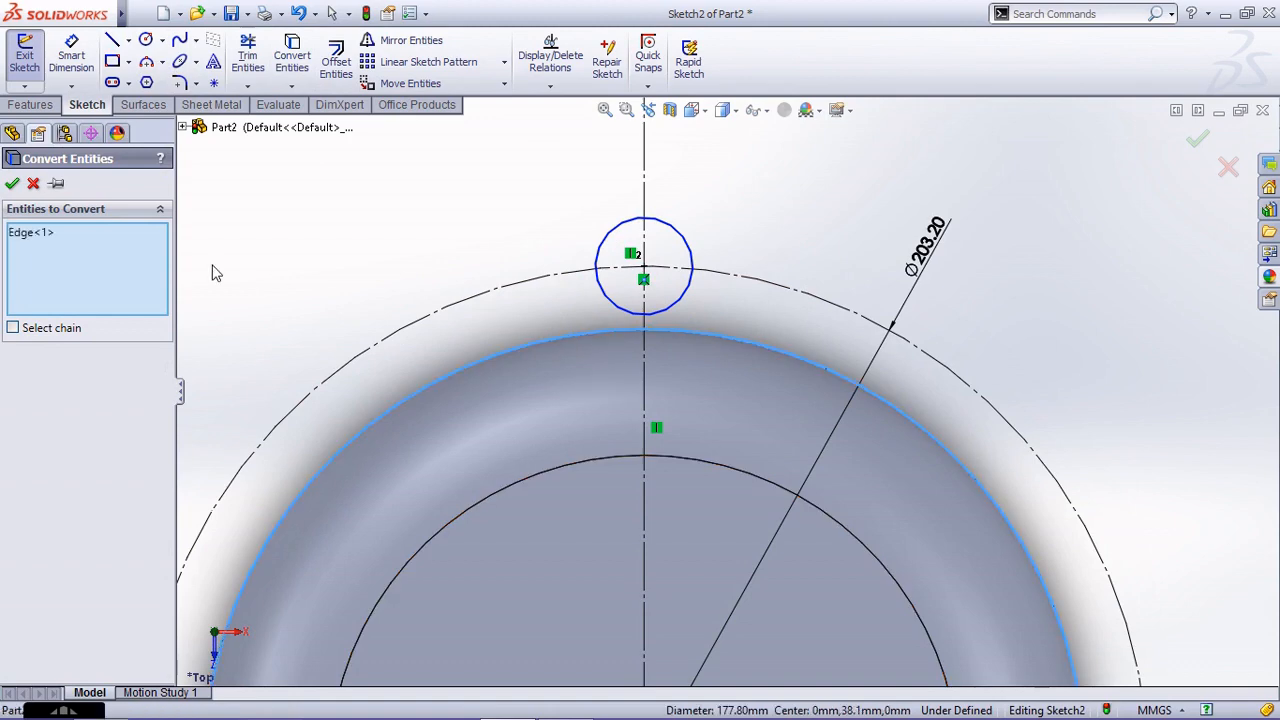
left_click(12, 184)
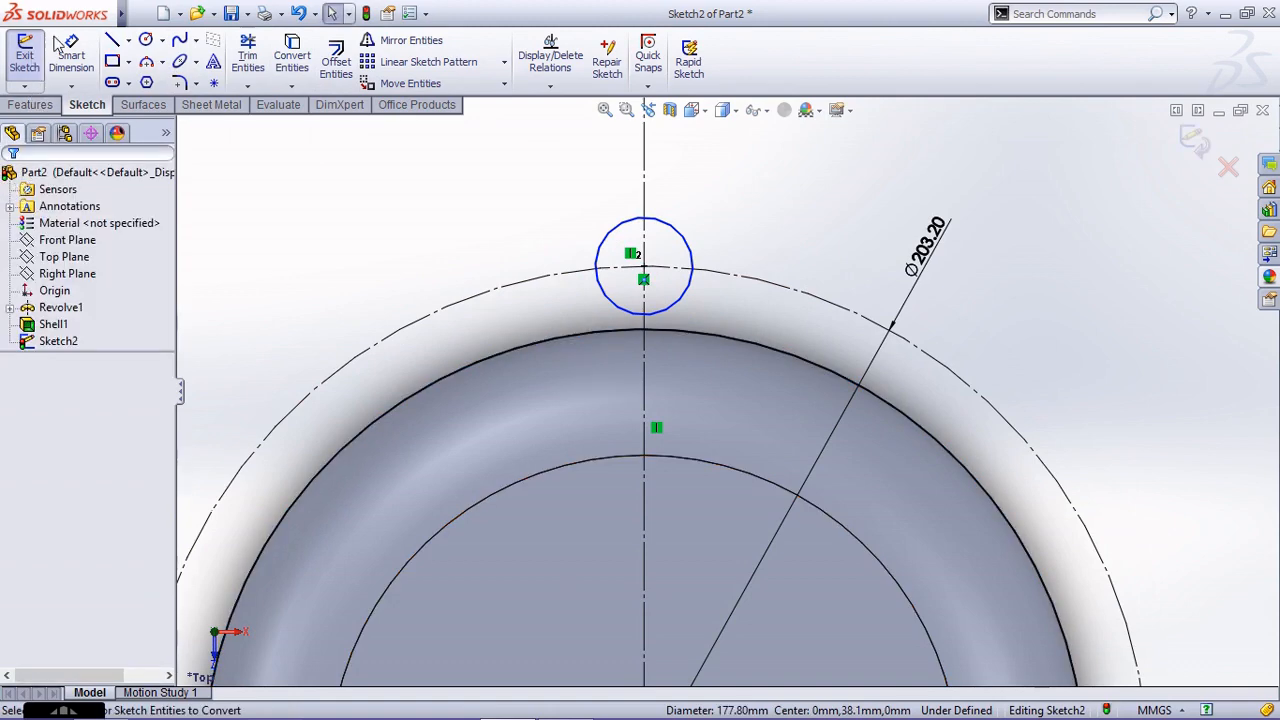
Draw two vertical lines, each about 23 mm long, from the small circle's left and right quadrant points down past the body's outer edge
left_click(112, 40)
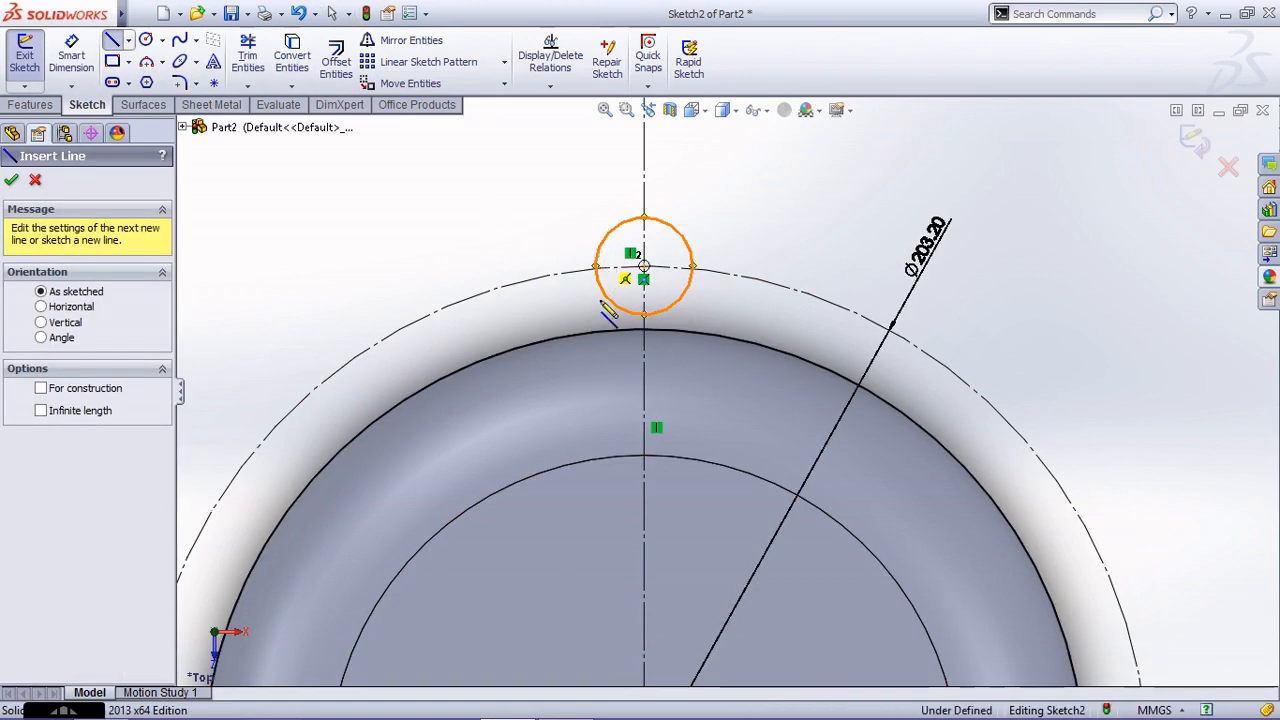
left_click(596, 266)
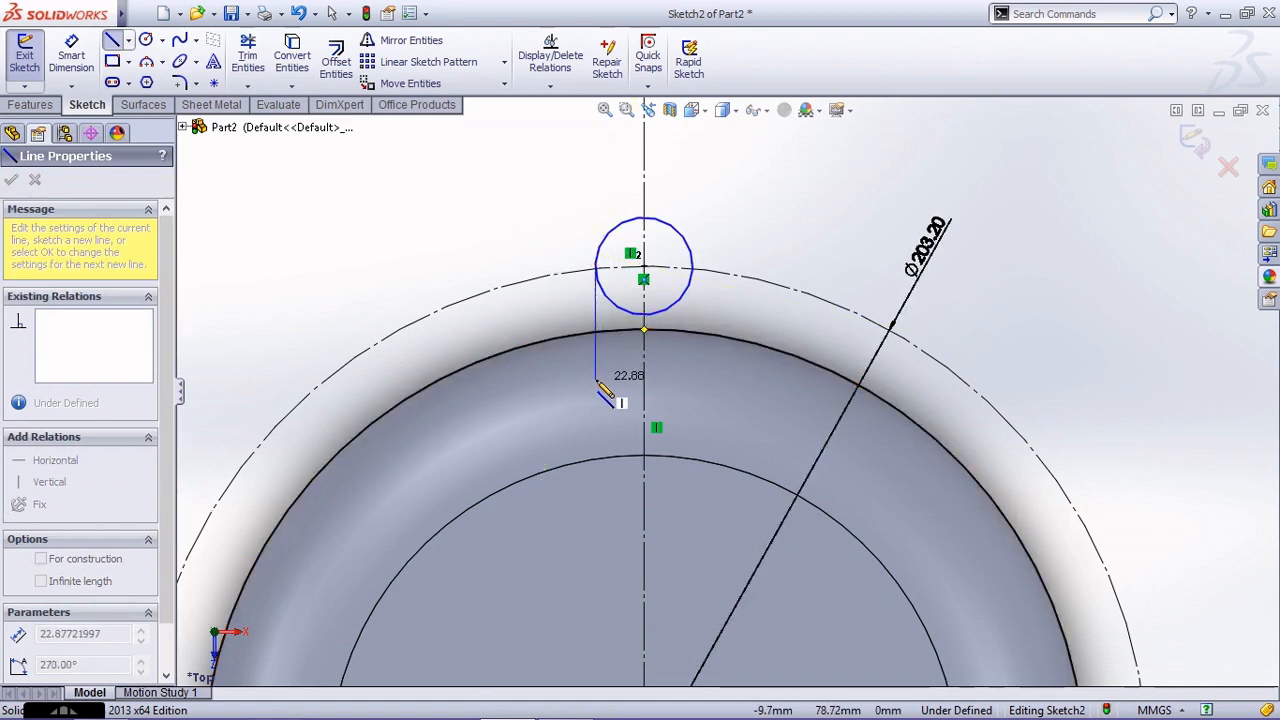
left_click(597, 380)
key("Escape")
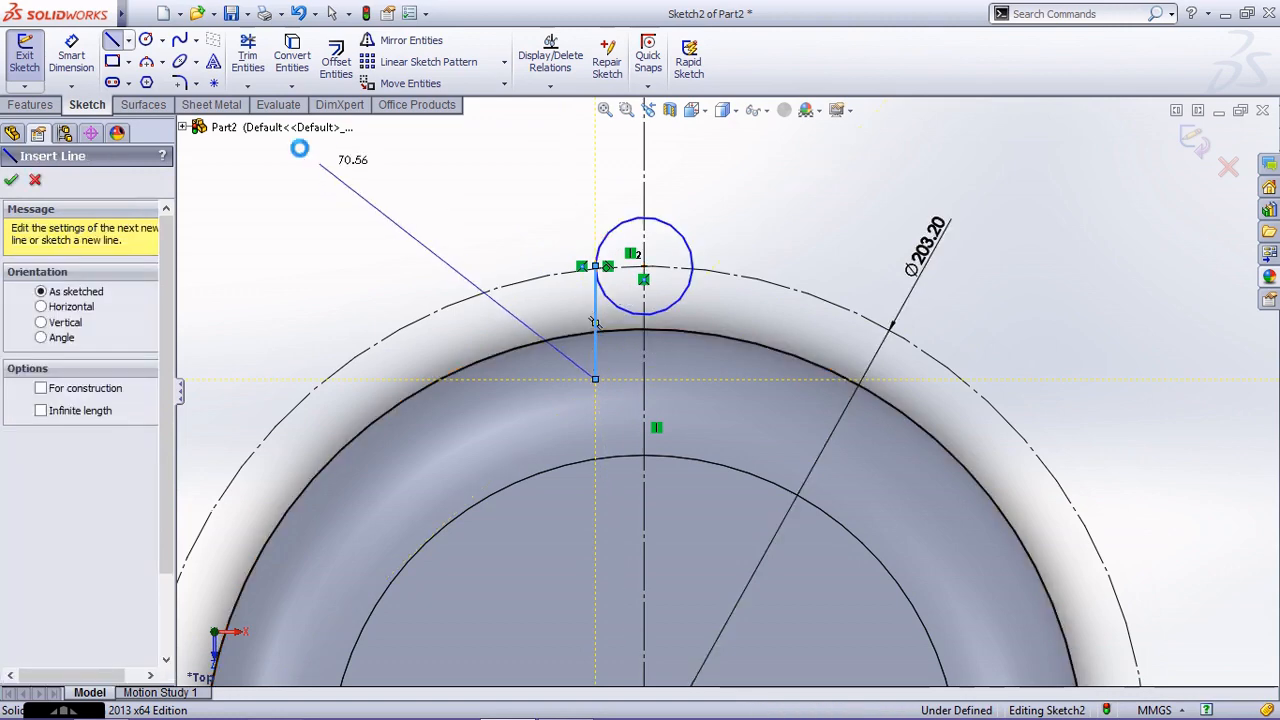
key("Escape")
left_click(112, 40)
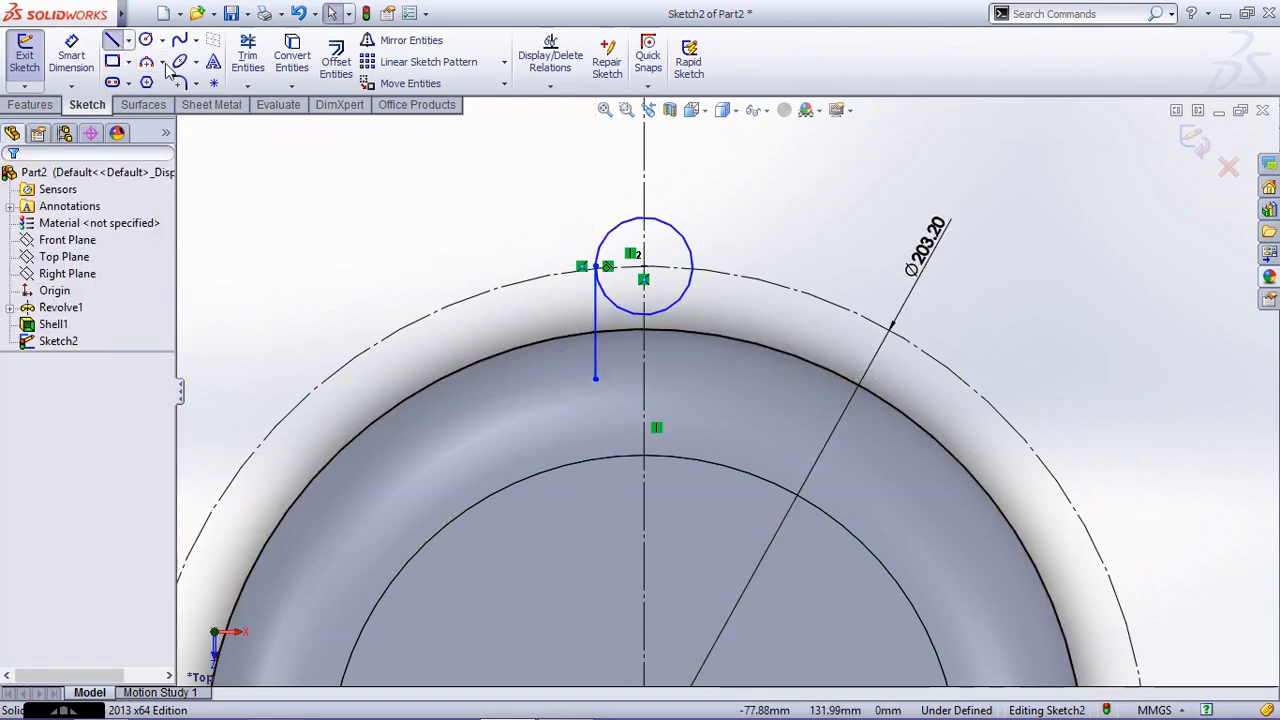
left_click(693, 267)
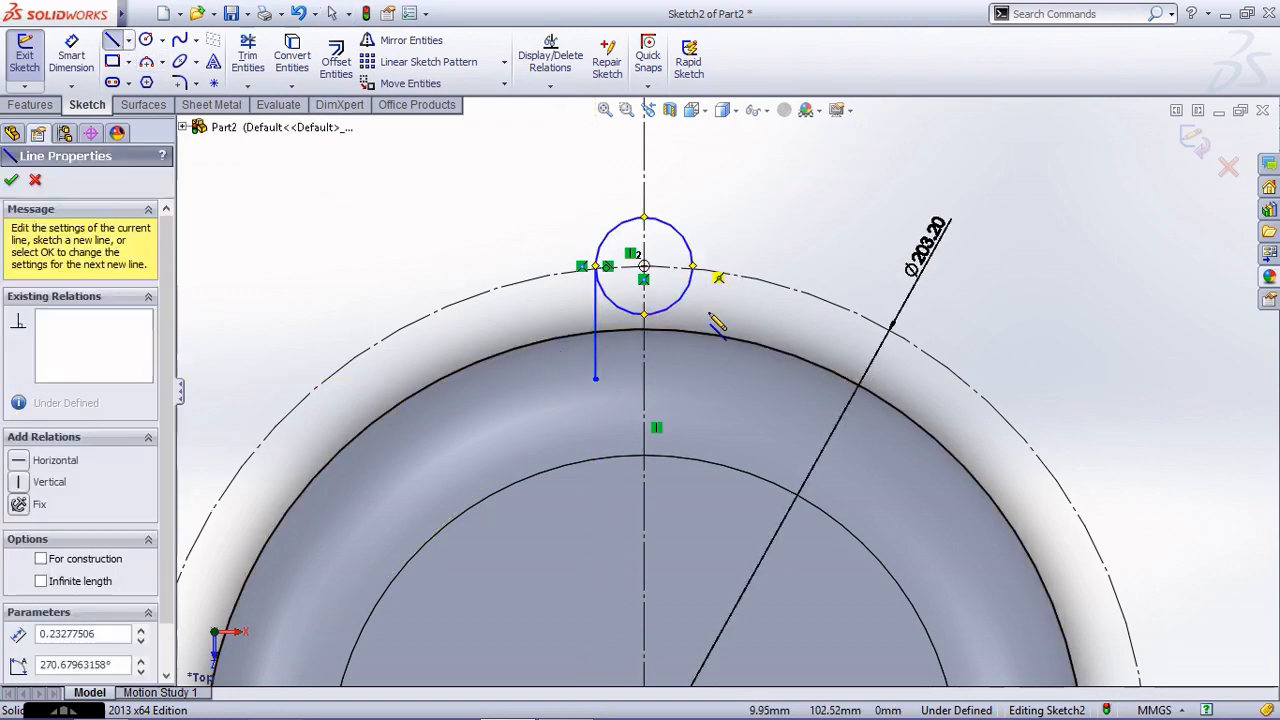
left_click(693, 378)
key("Escape")
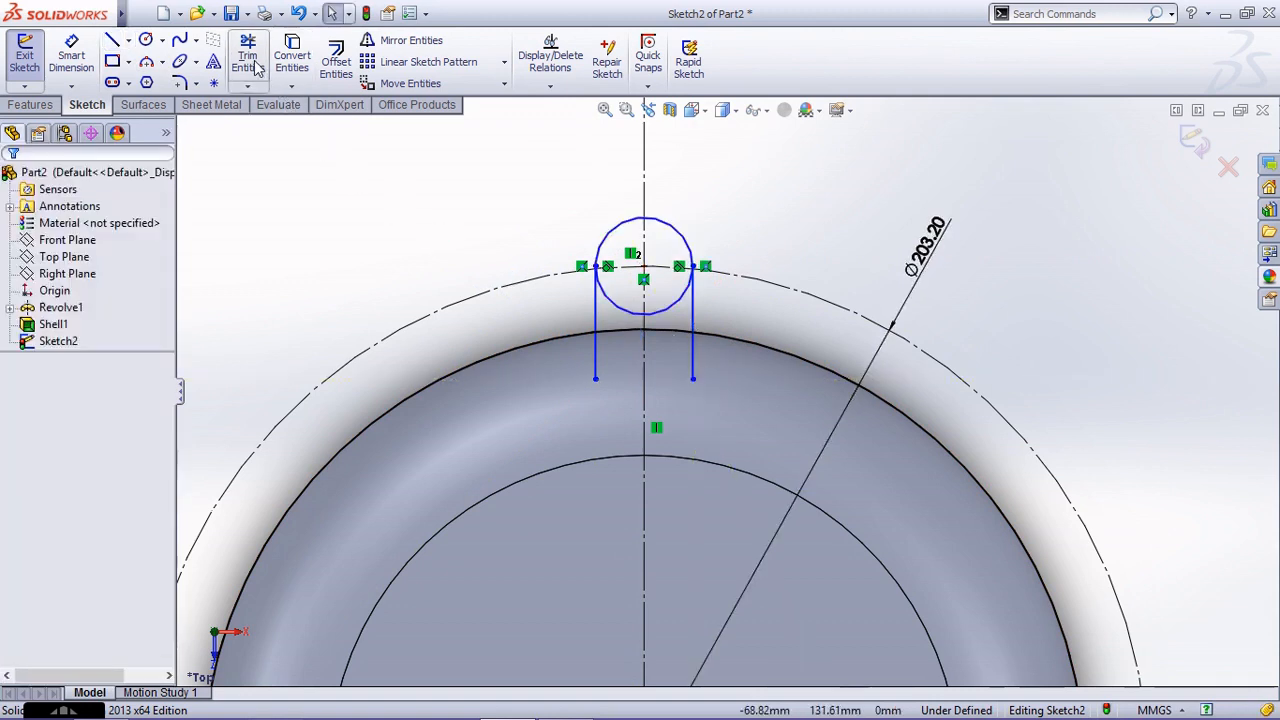
Trim the lug outline to its upper arc and side lines ending at the body's edge, and set the arc radius to .75*25.4 (19.05 mm)
left_click(248, 60)
mouse_move(610, 300)
left_mouse_down()
mouse_move(612, 314)
mouse_move(672, 316)
left_mouse_up()
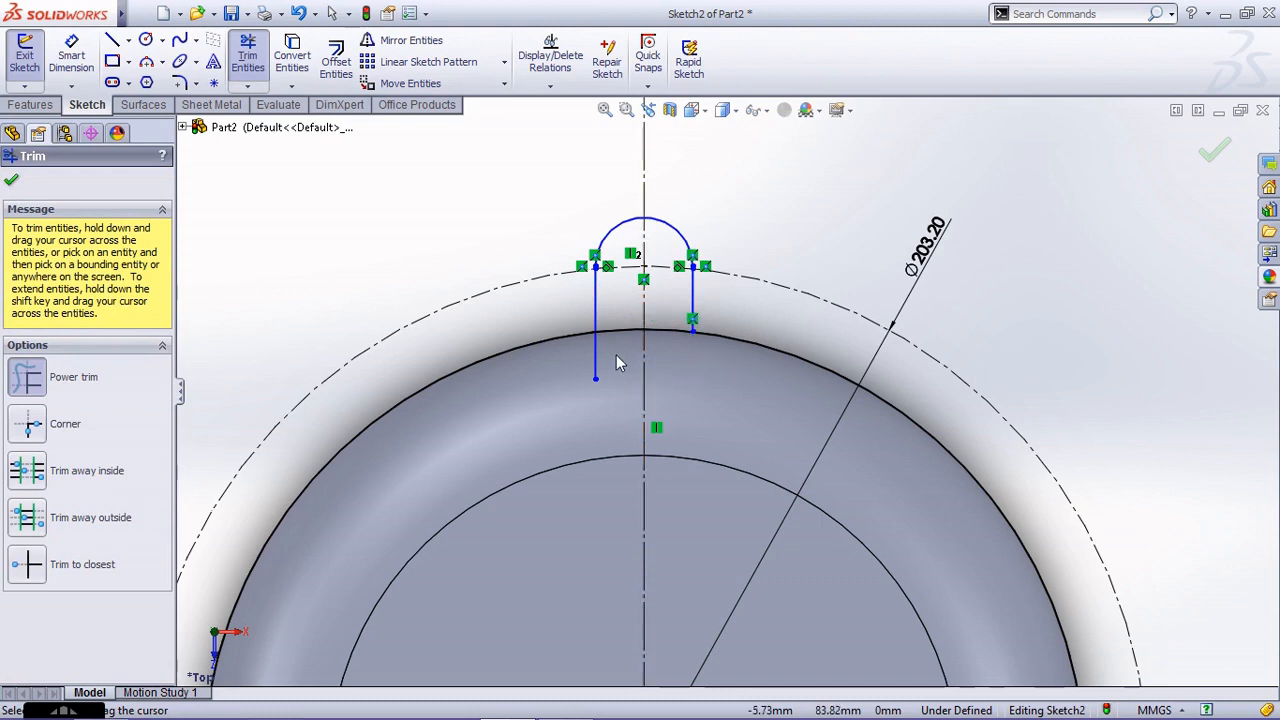
left_click(70, 58)
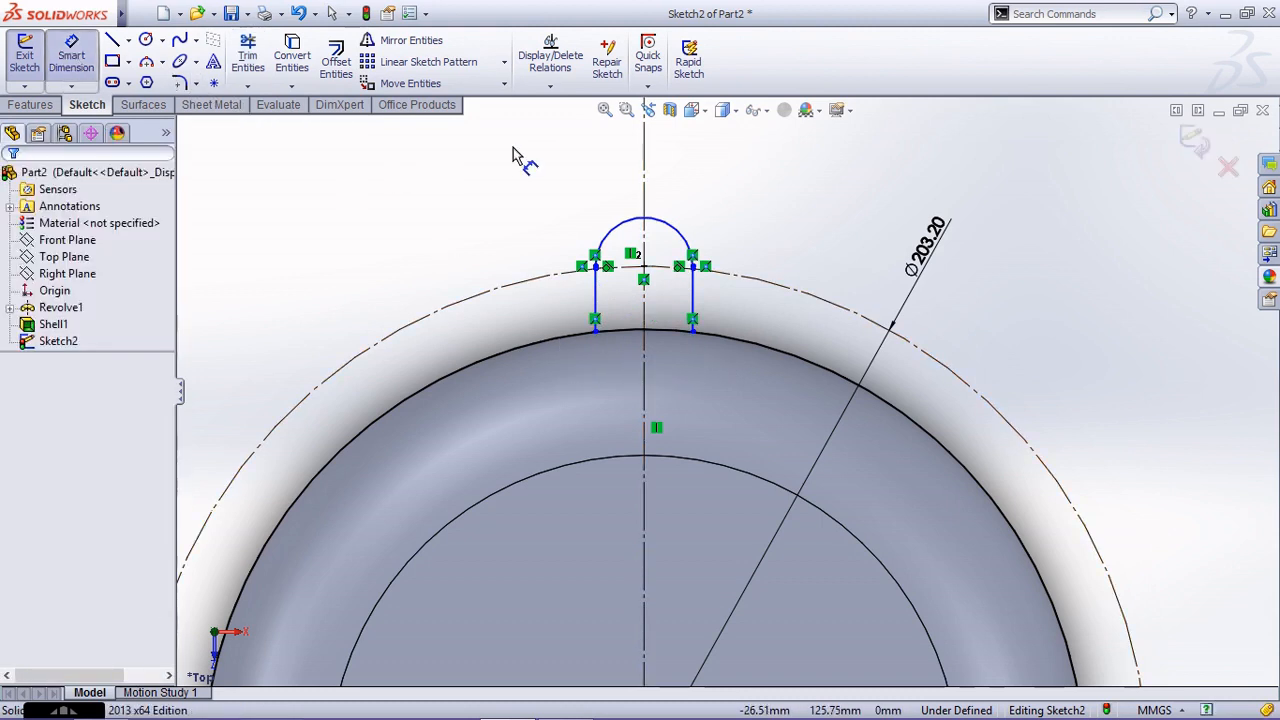
left_click(665, 227)
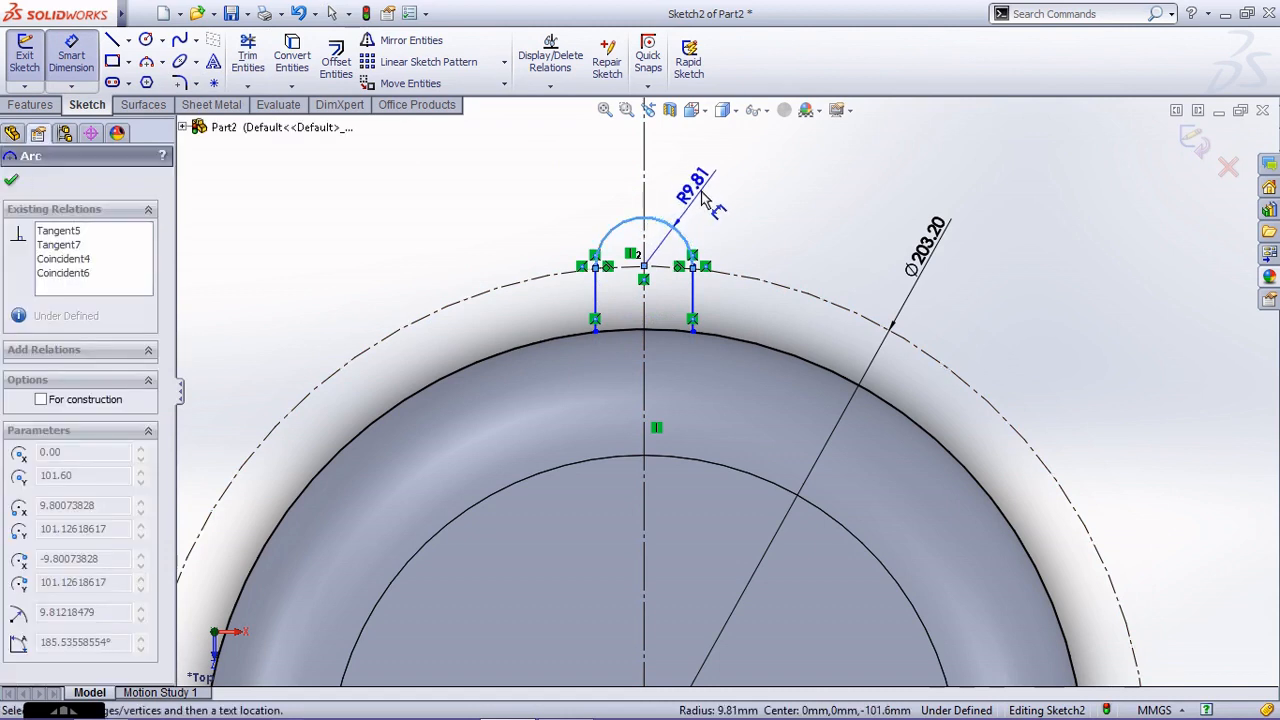
left_click(703, 196)
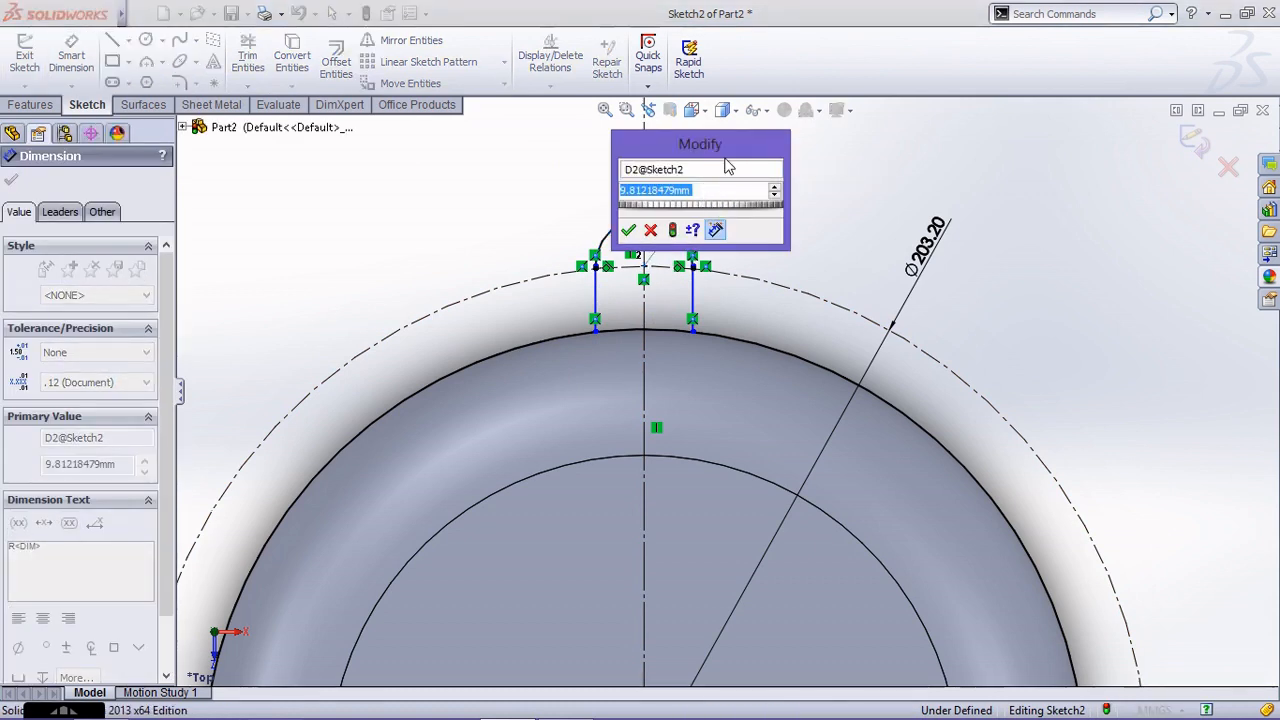
type(".75*25.4")
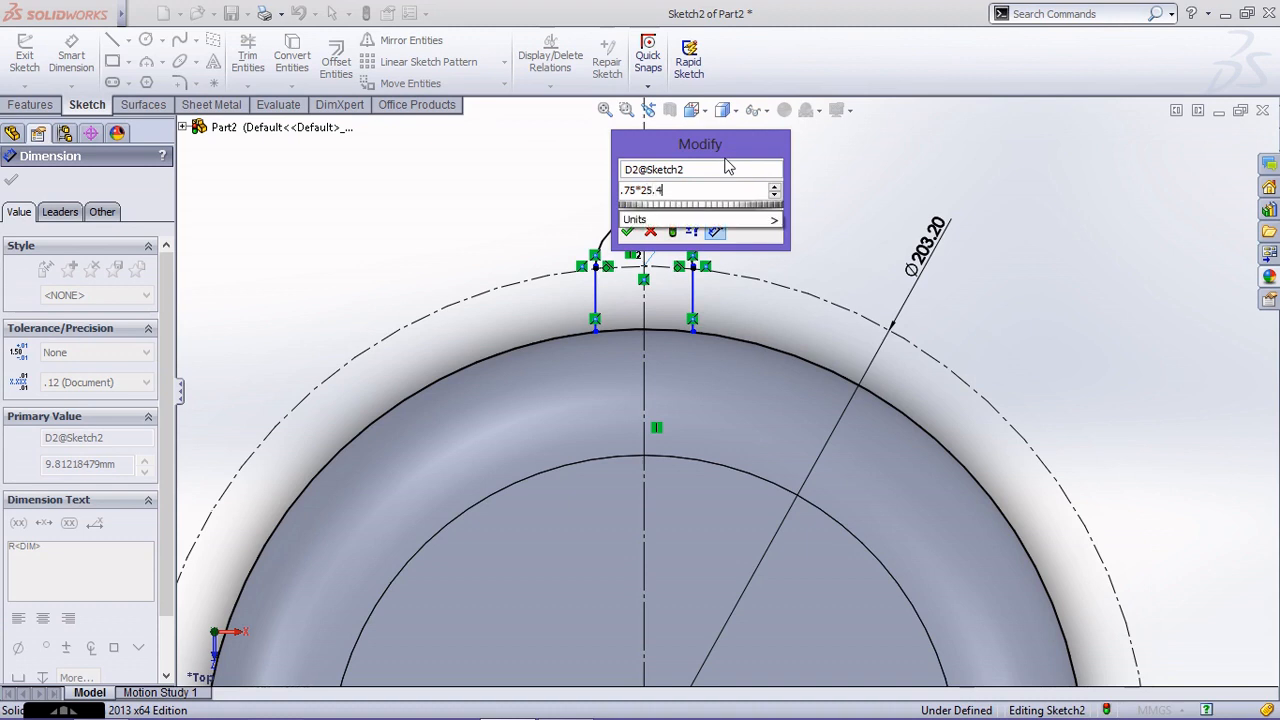
key("Return")
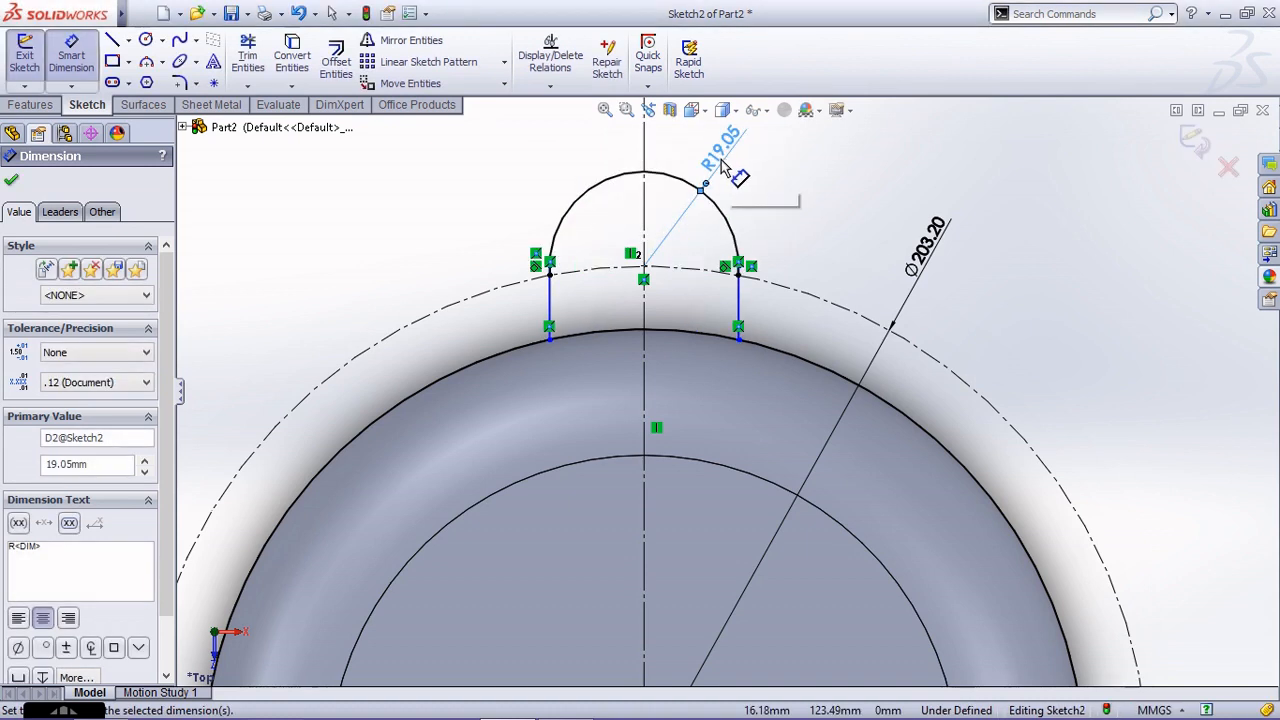
scroll(735, 170, "up", 2)
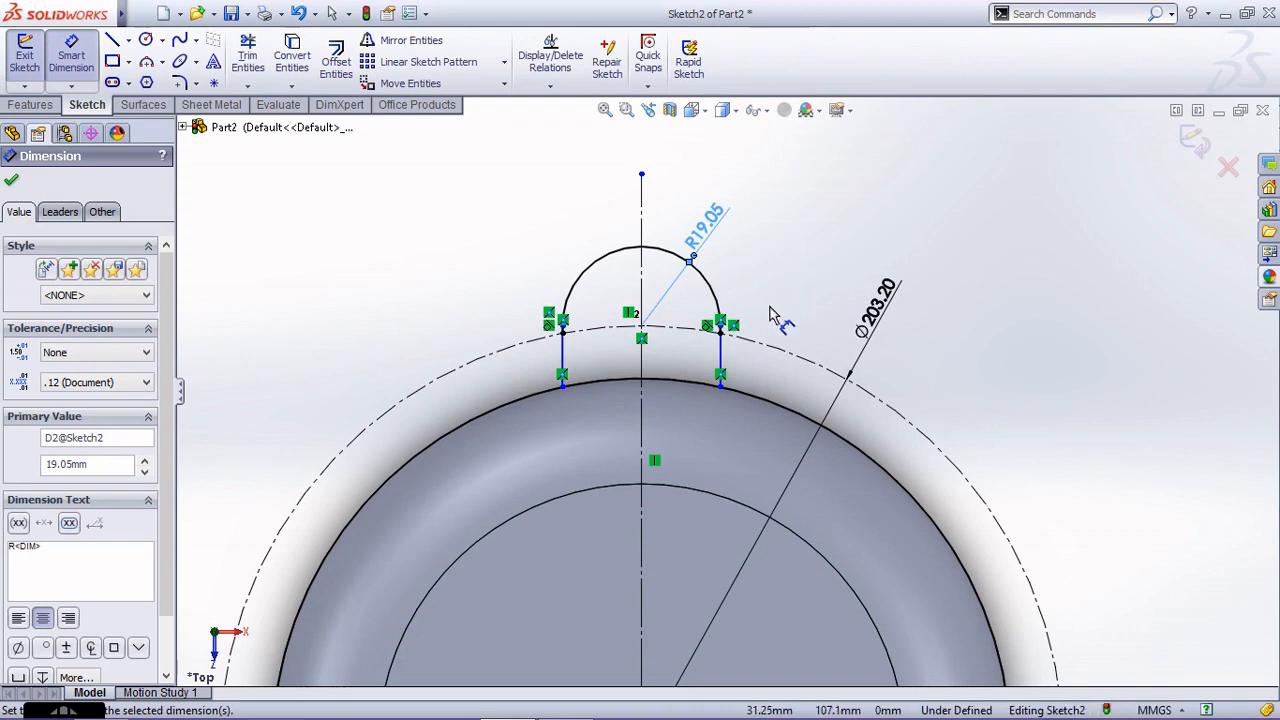
Add a Vertical relation to each of the two side lines of the lug profile
key("Escape")
left_click_drag(720, 375, 757, 404)
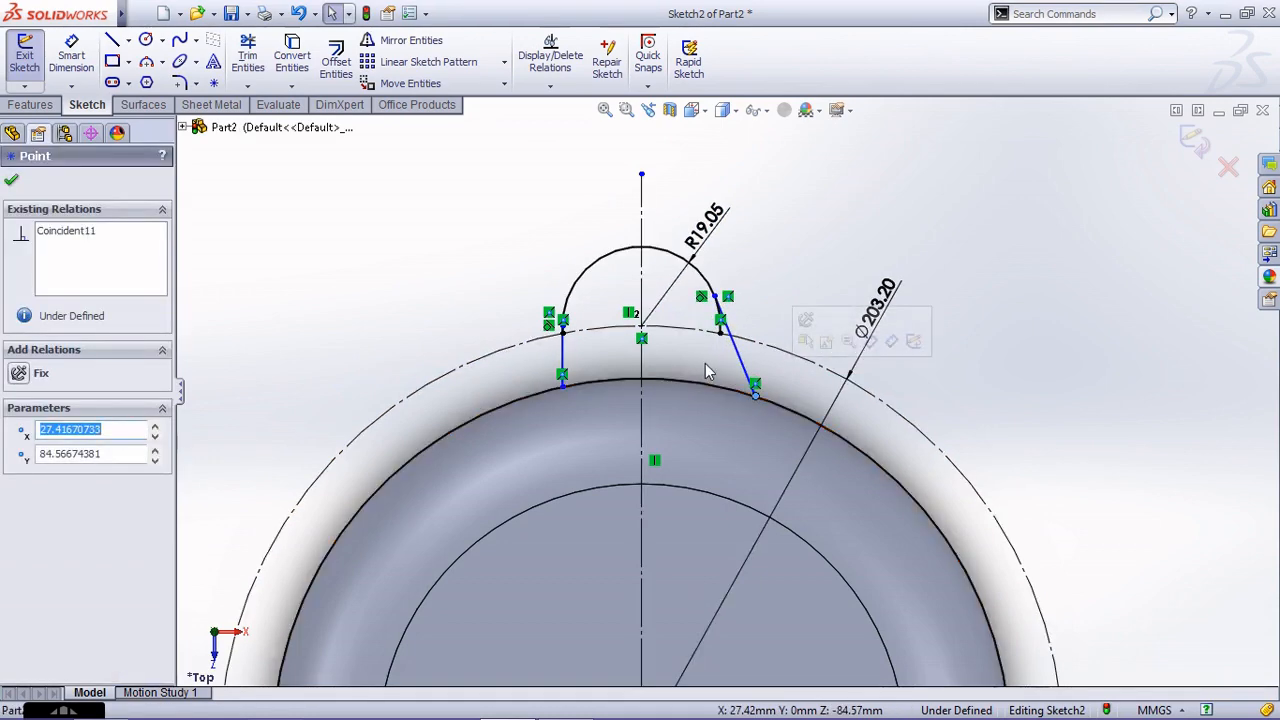
left_click(194, 356)
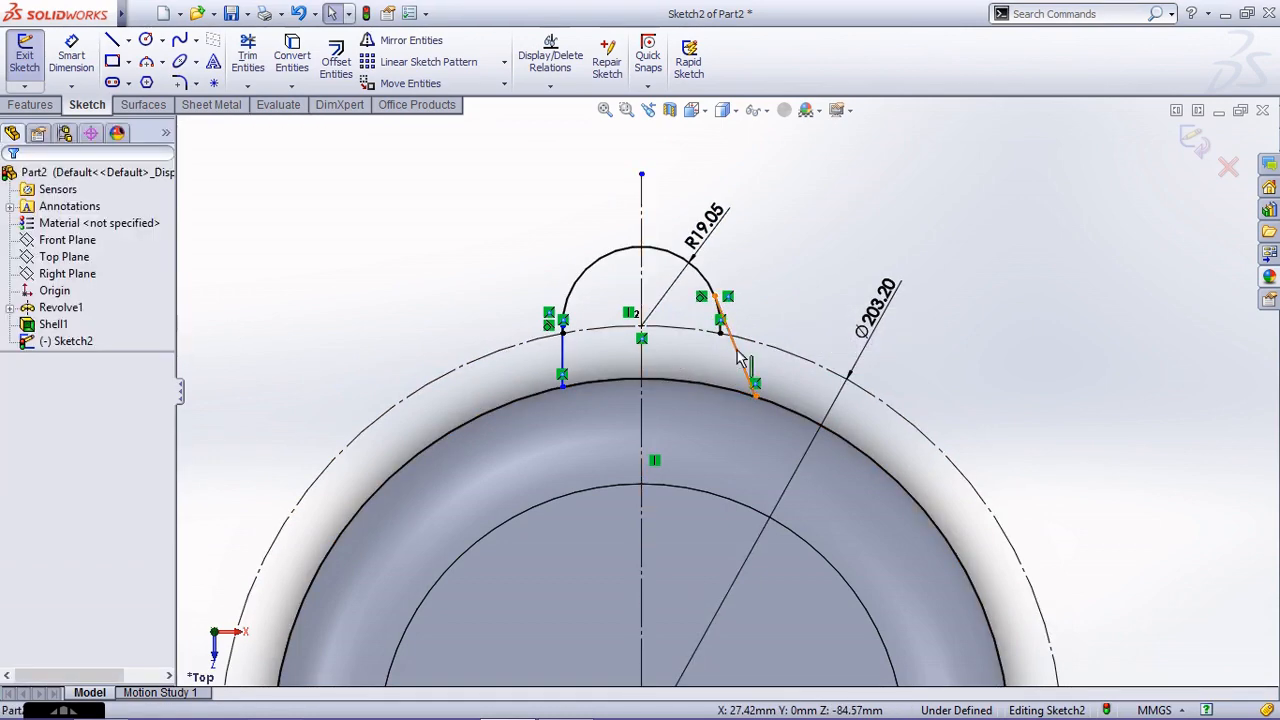
left_click(738, 352)
left_click(53, 394)
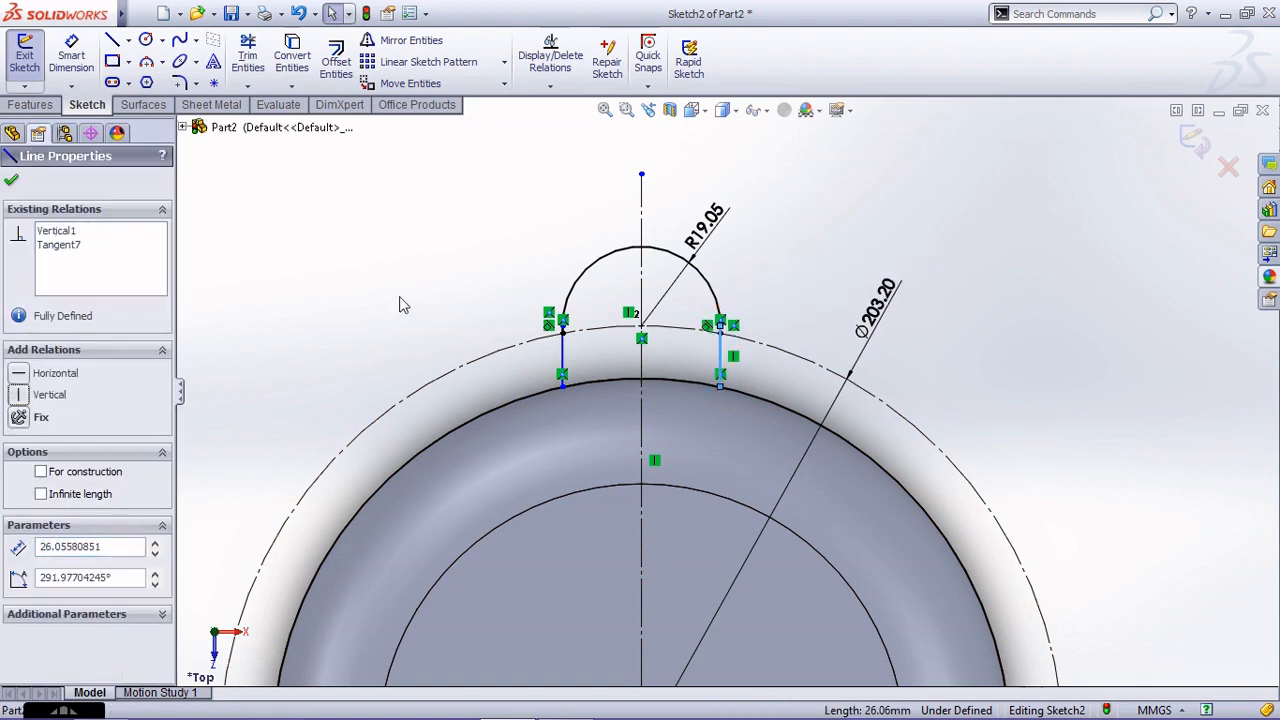
left_click(405, 305)
left_click(565, 360)
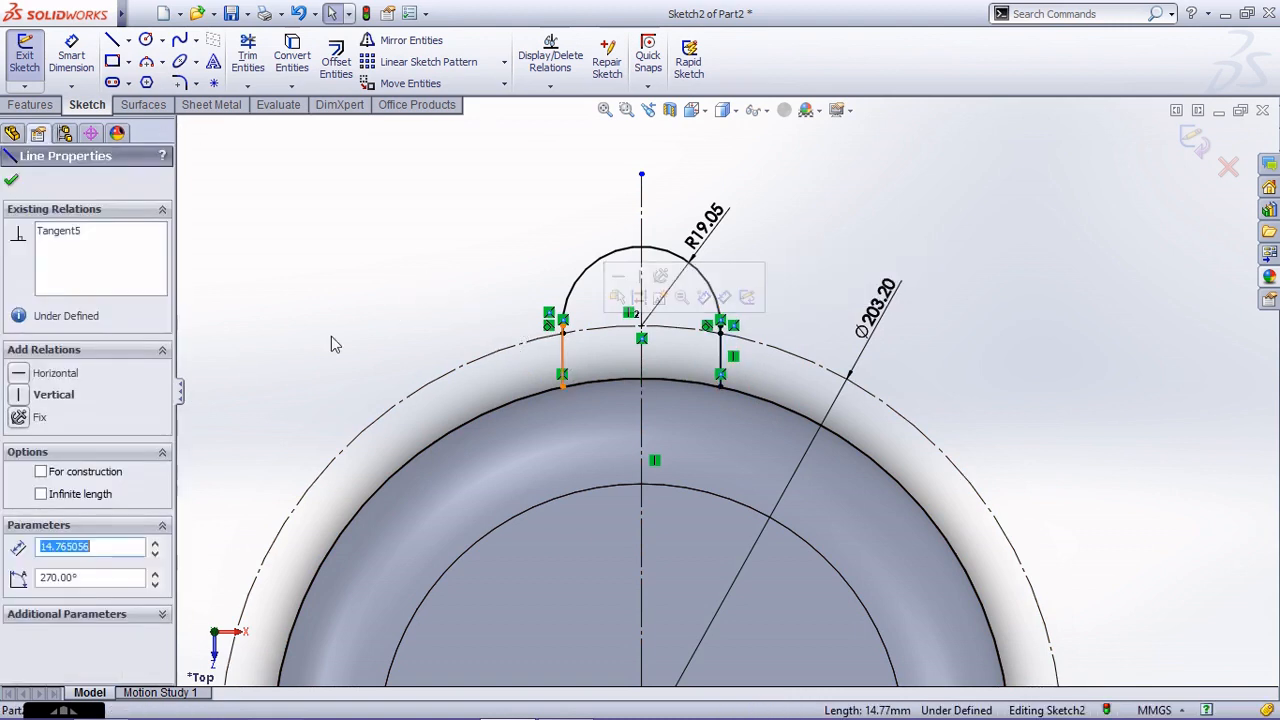
left_click(62, 395)
left_click(380, 272)
scroll(716, 300, "down", 3)
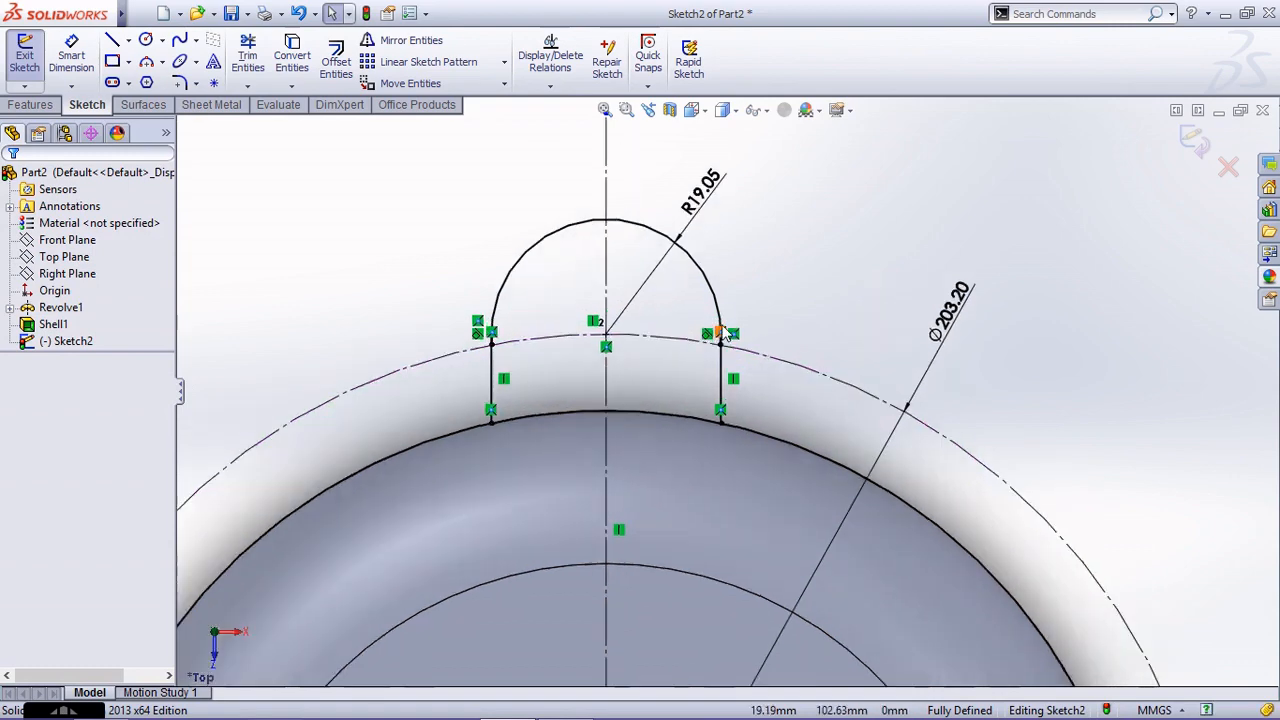
Trim the leftover arc ends below the tangent points on both sides of the lug, and the converted body edge outside the lug
left_click(257, 60)
scroll(703, 371, "down", 8)
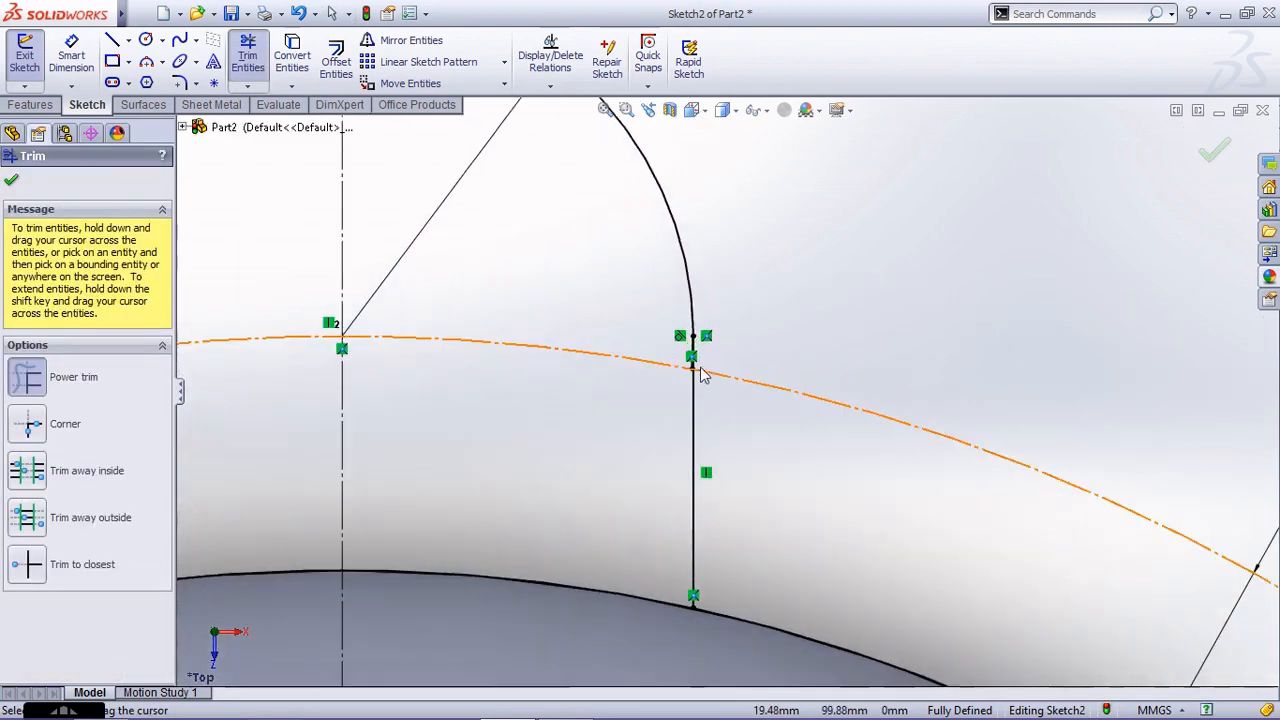
scroll(697, 371, "down", 5)
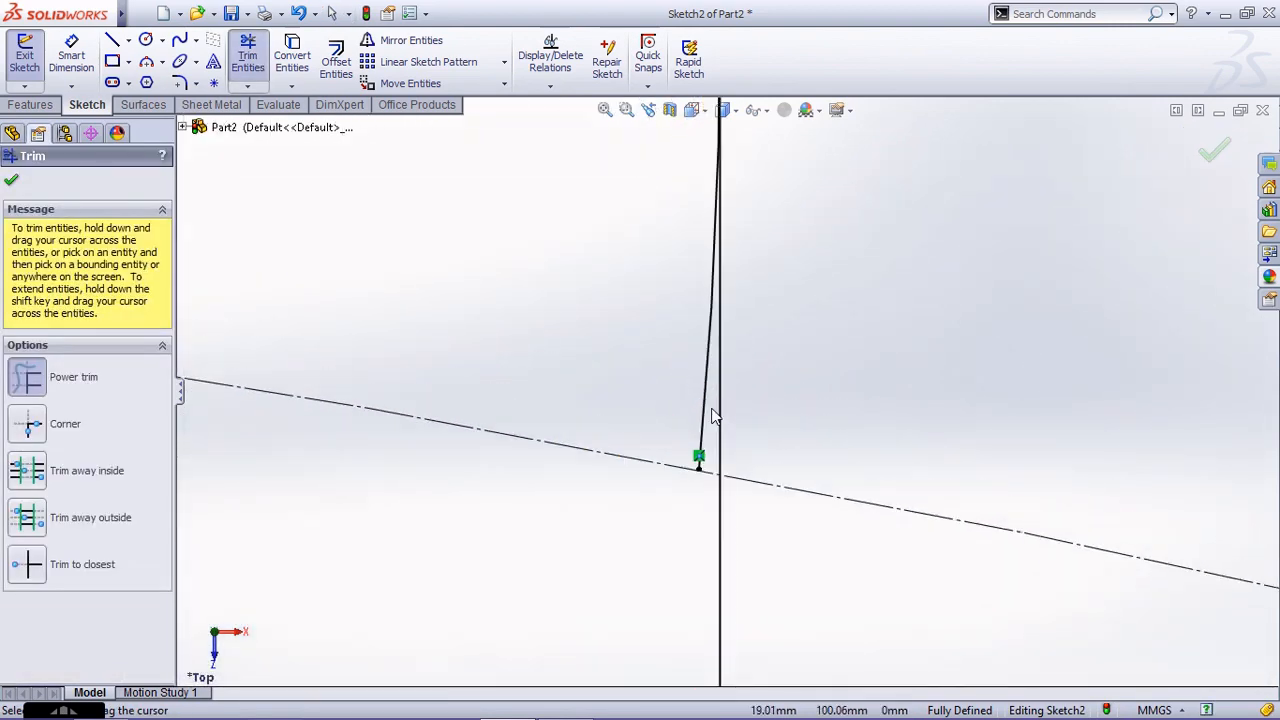
left_click_drag(711, 409, 676, 385)
scroll(850, 396, "up", 2)
scroll(850, 396, "up", 10)
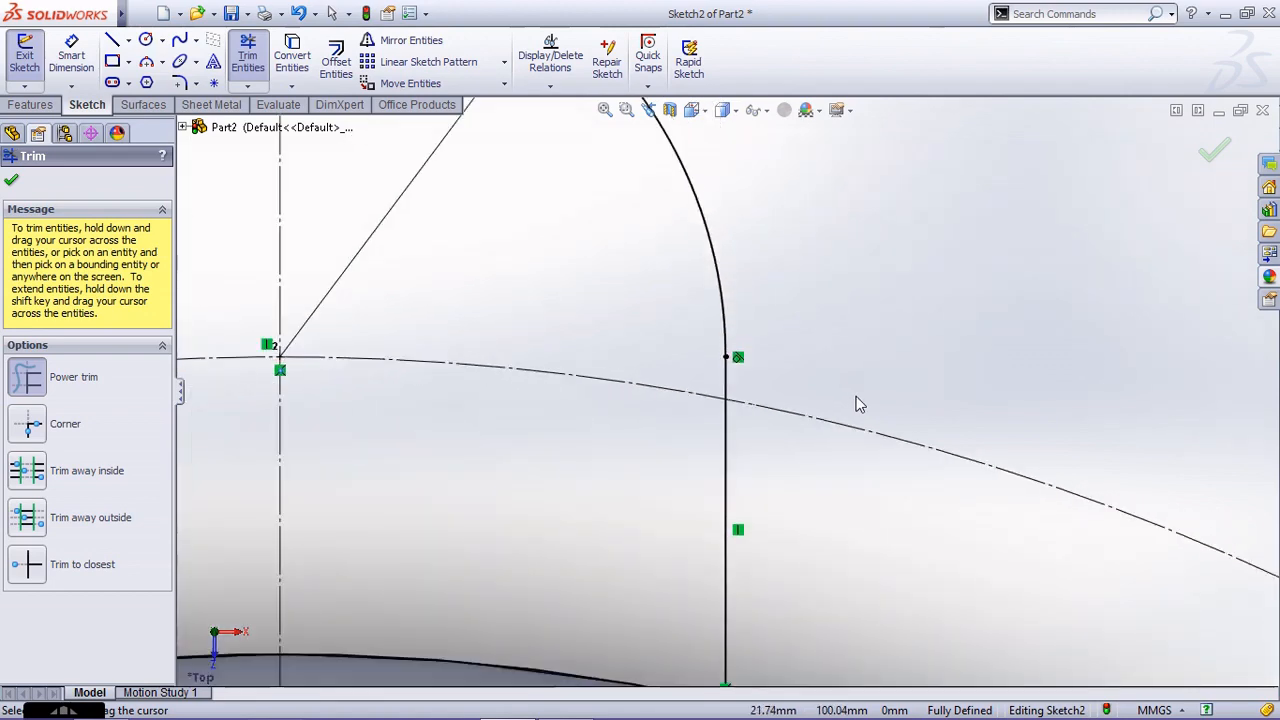
scroll(558, 365, "down", 10)
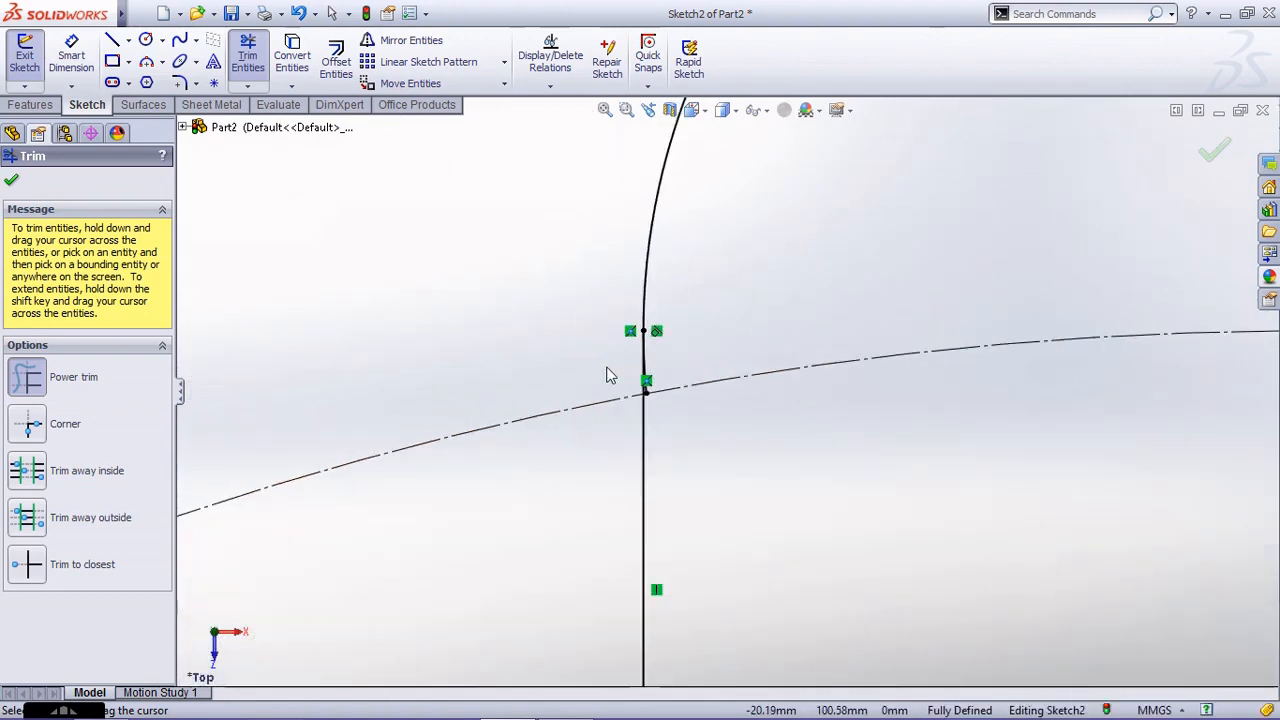
left_click_drag(674, 436, 660, 434)
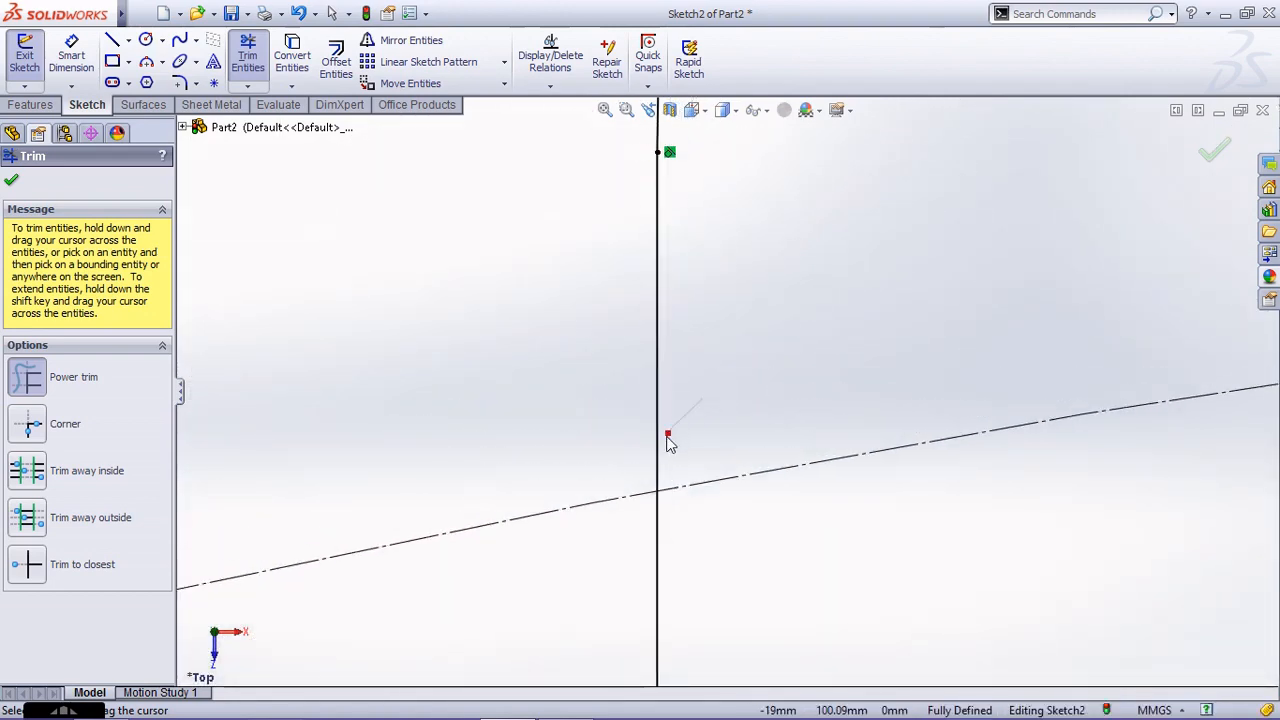
scroll(554, 410, "up", 5)
scroll(553, 412, "up", 5)
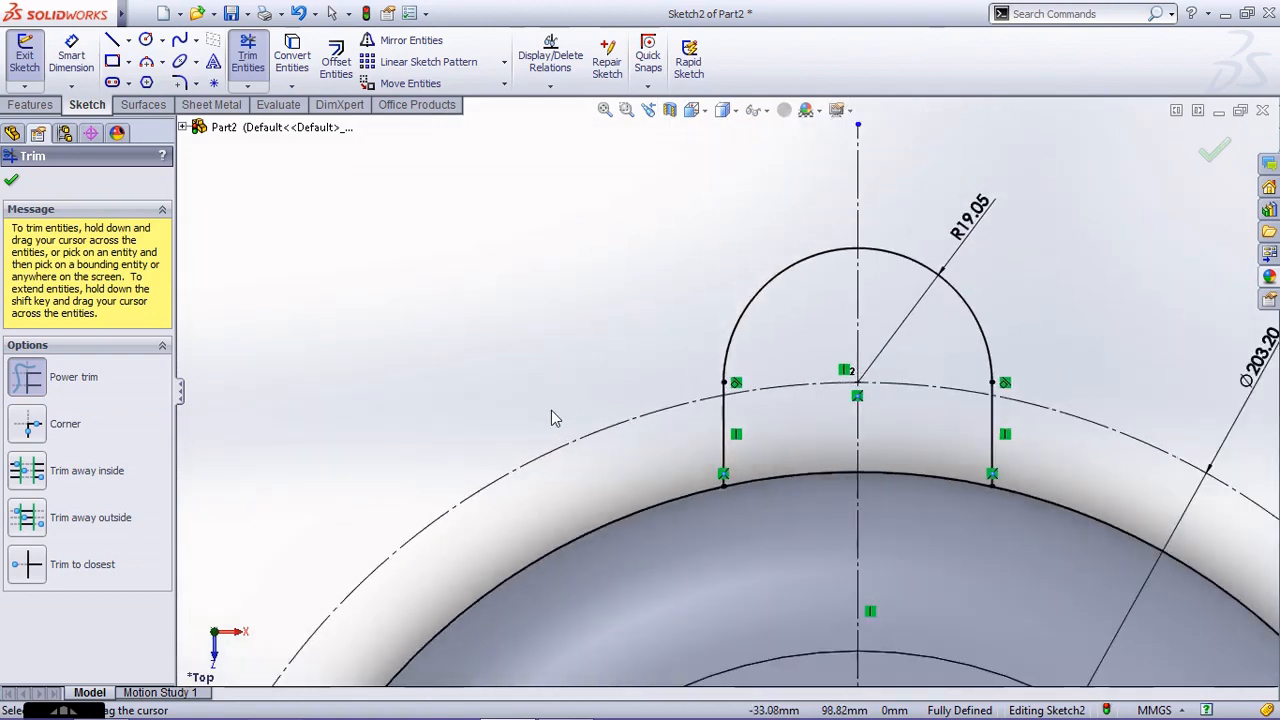
left_click_drag(676, 445, 677, 447)
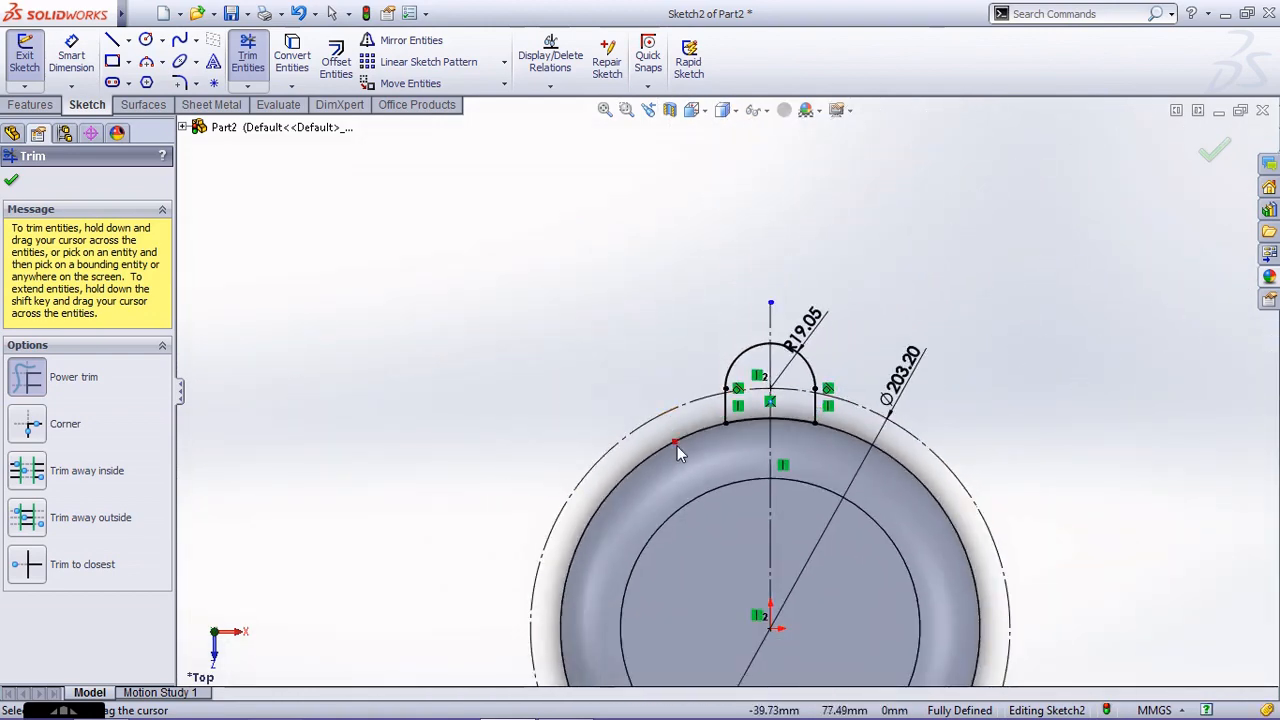
left_click(1216, 153)
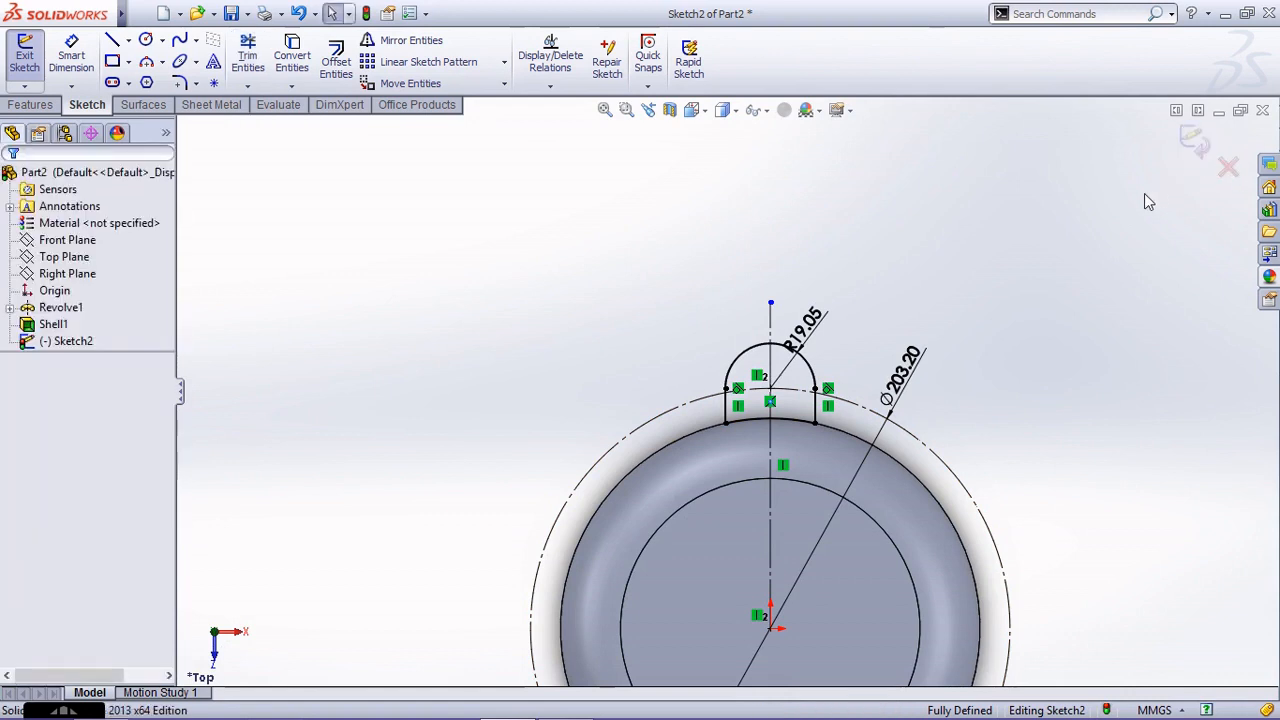
Finish the sketch and extrude the lug profile upward as a Blind boss with a depth of 12.70 mm, merged with the body
left_click(1186, 142)
middle_click_drag(843, 400, 860, 531)
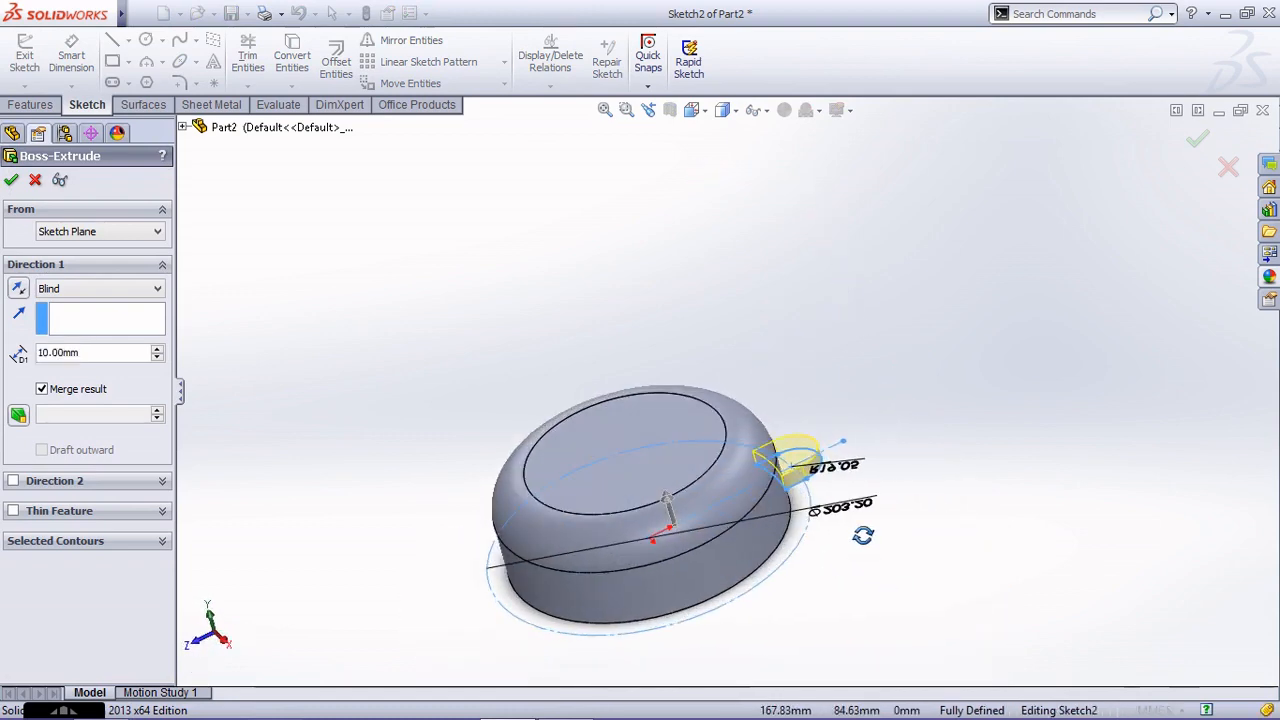
scroll(860, 531, "down", 3)
left_click_drag(94, 353, 4, 358)
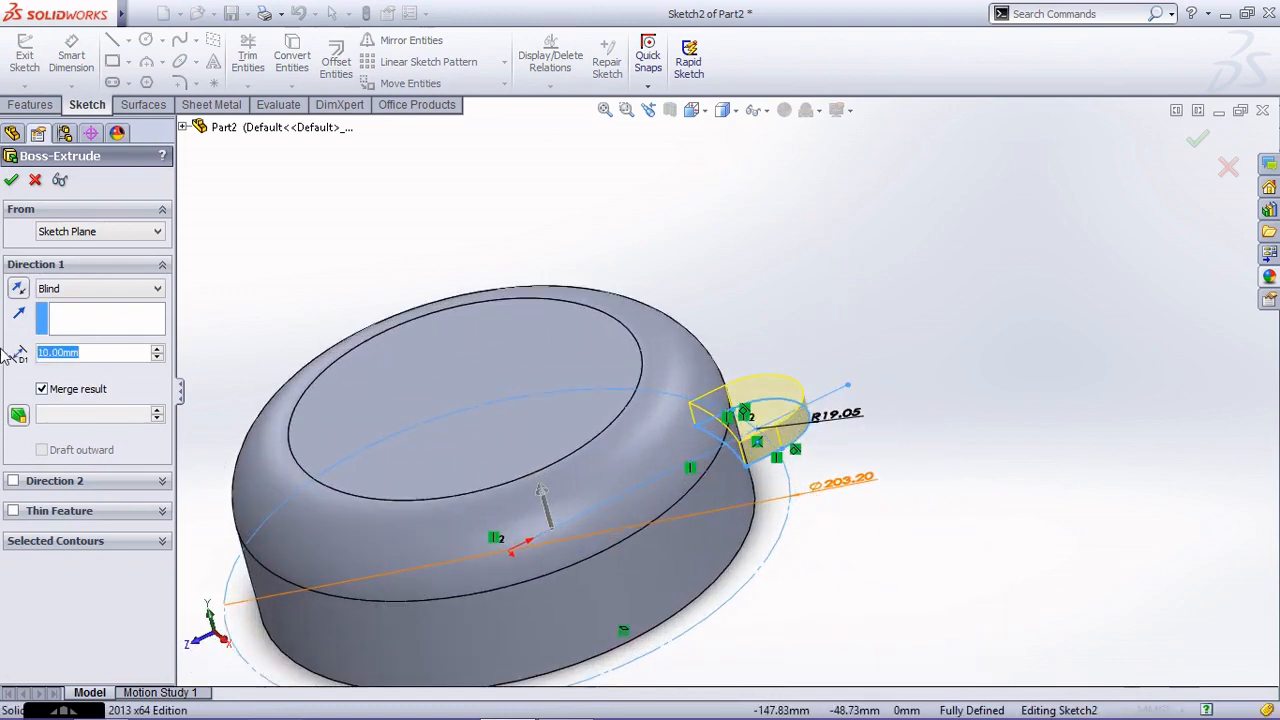
type(".5*25")
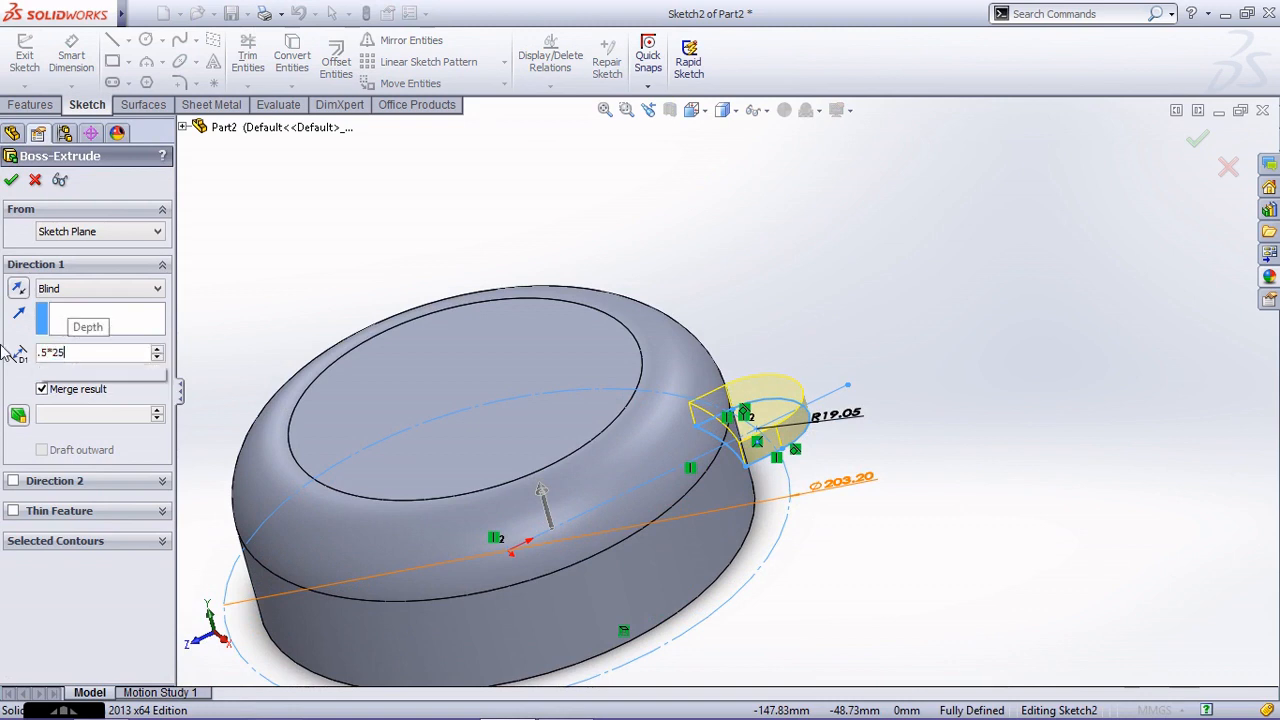
key("Return")
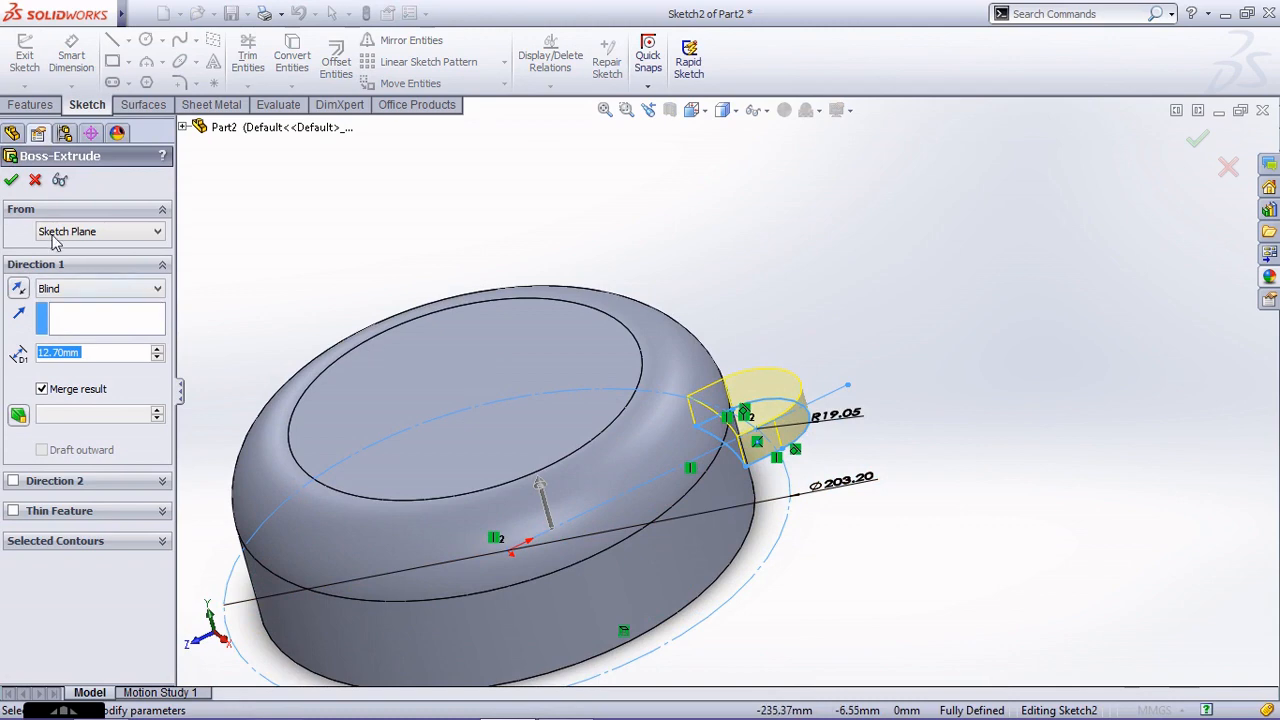
left_click(11, 180)
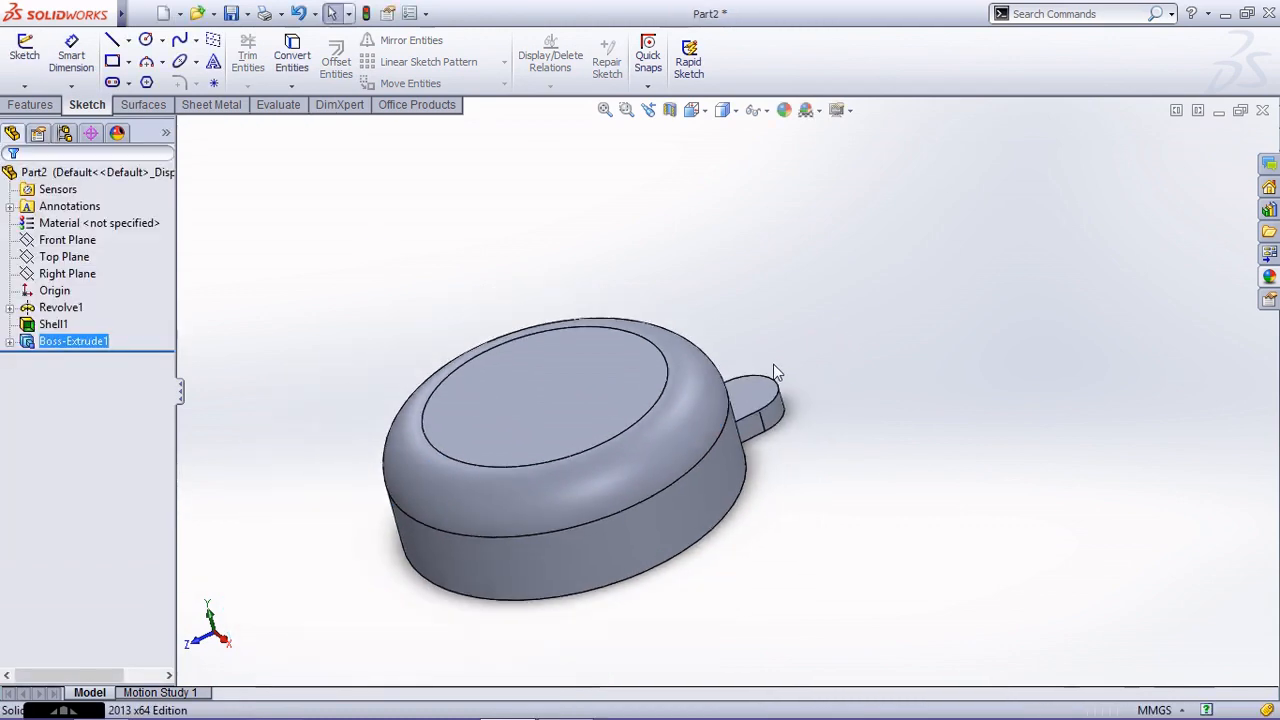
Start a Hole Wizard hole and place its centre point on the lug's top face
middle_click_drag(775, 365, 806, 340)
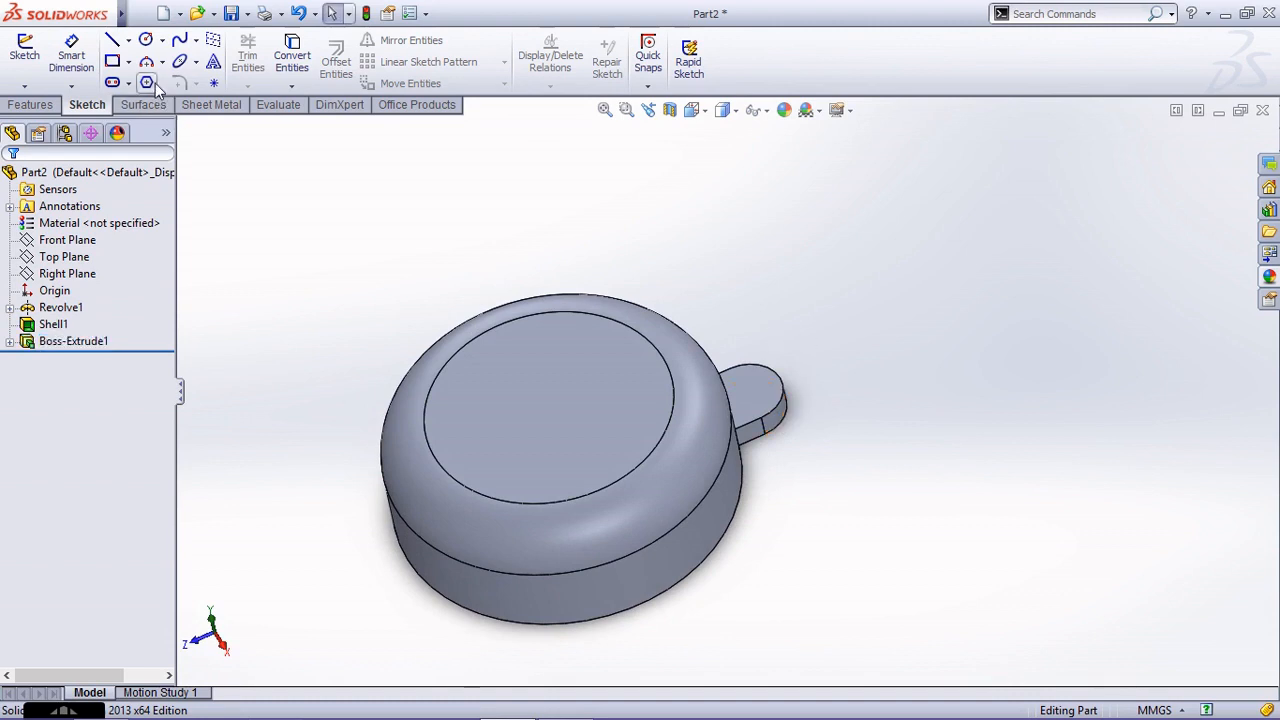
left_click(52, 105)
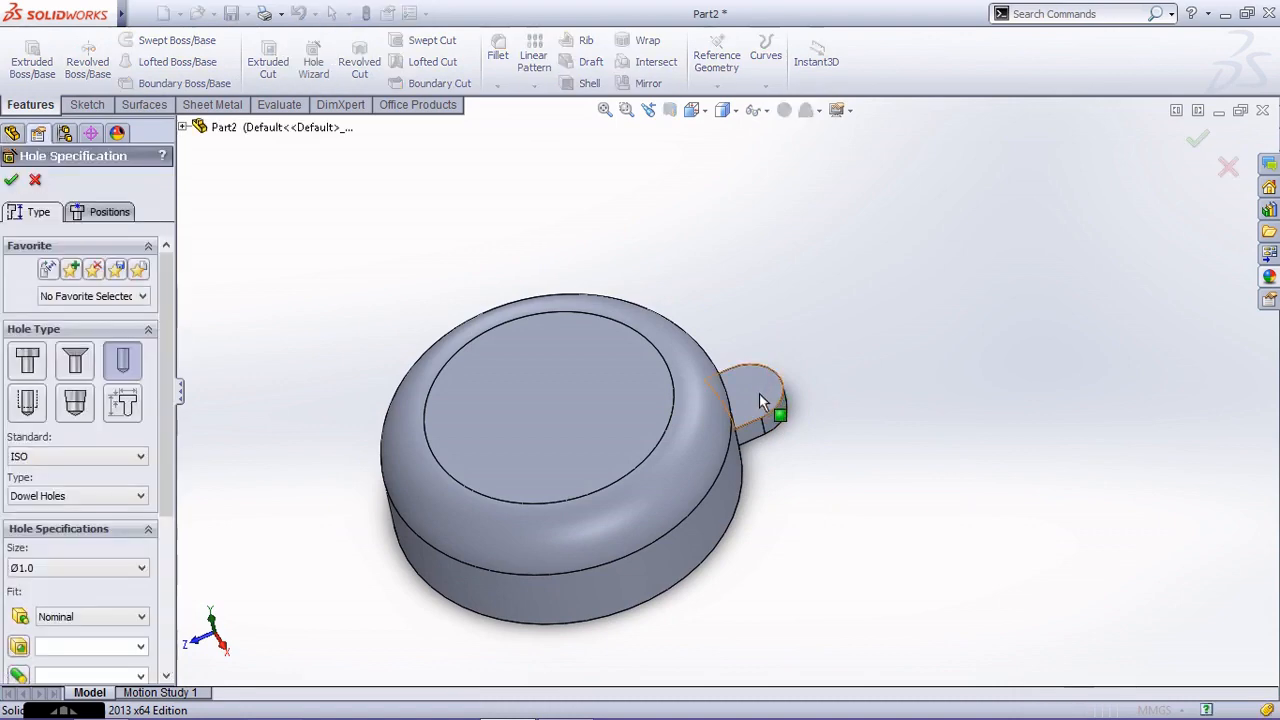
left_click(104, 212)
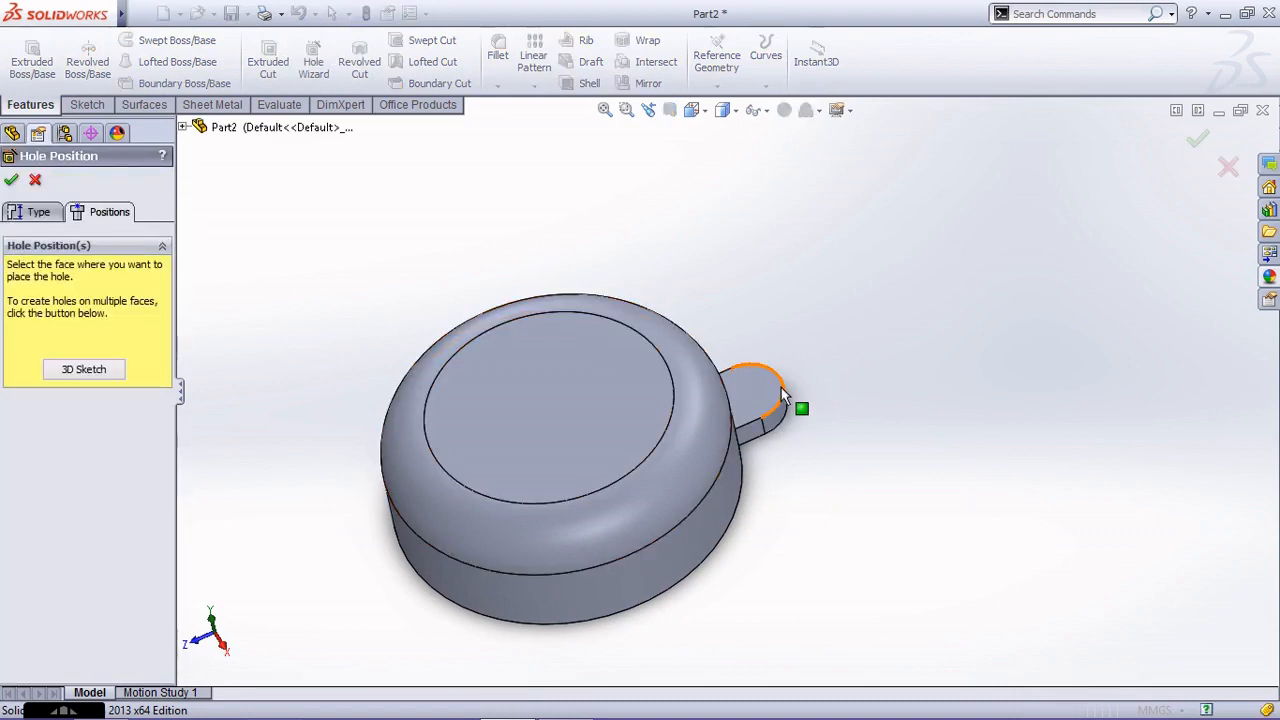
left_click(752, 390)
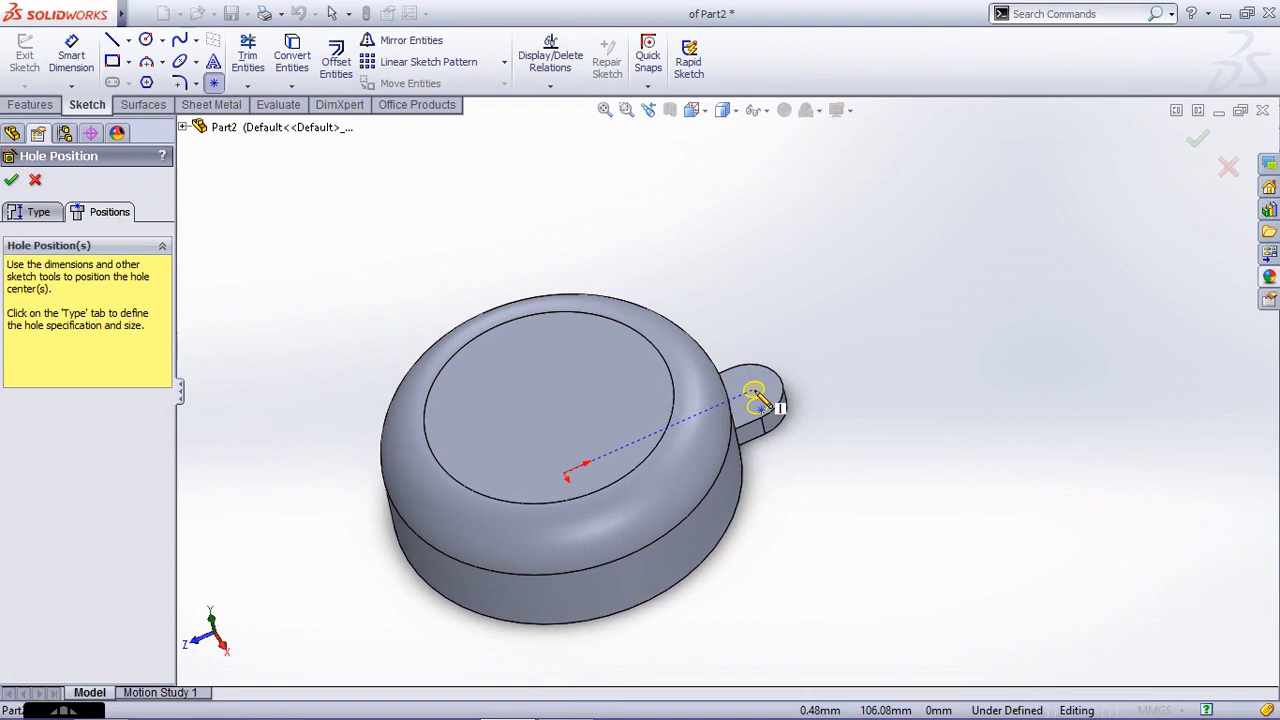
left_click(755, 391)
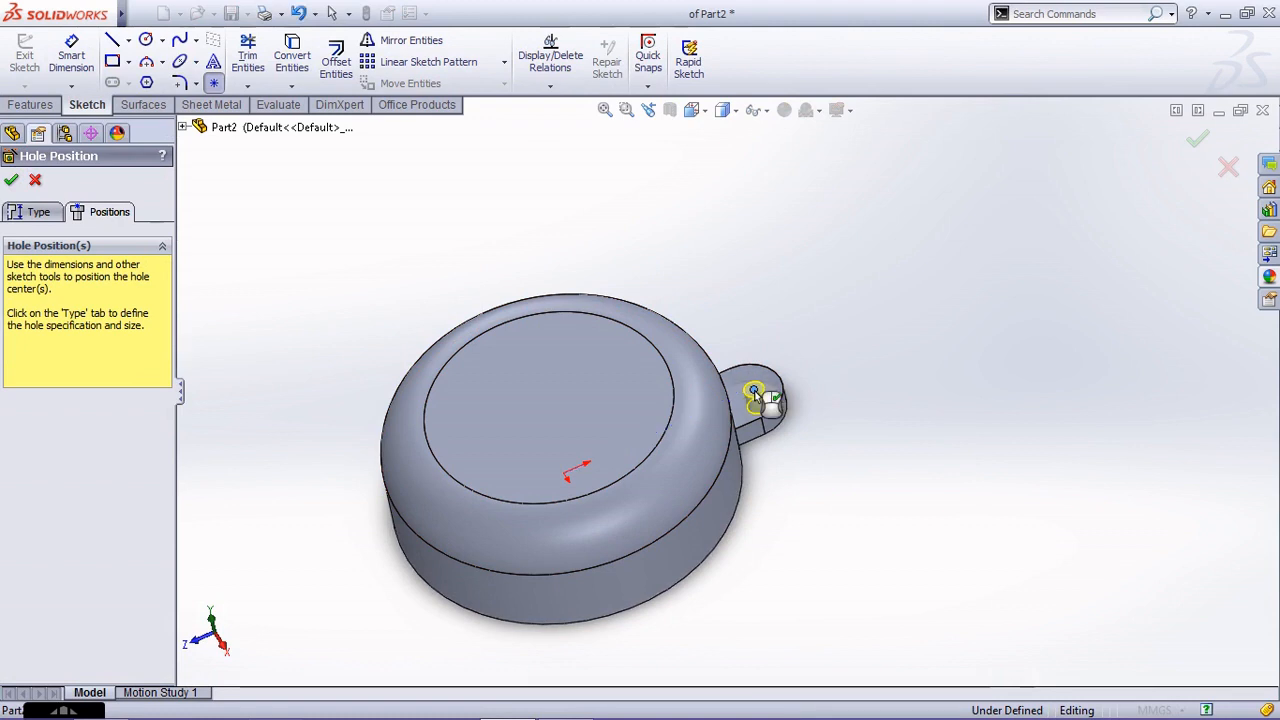
Move the hole's centre point onto the centre of the lug's rounded end, and return to the hole's type settings
key("ctrl+8")
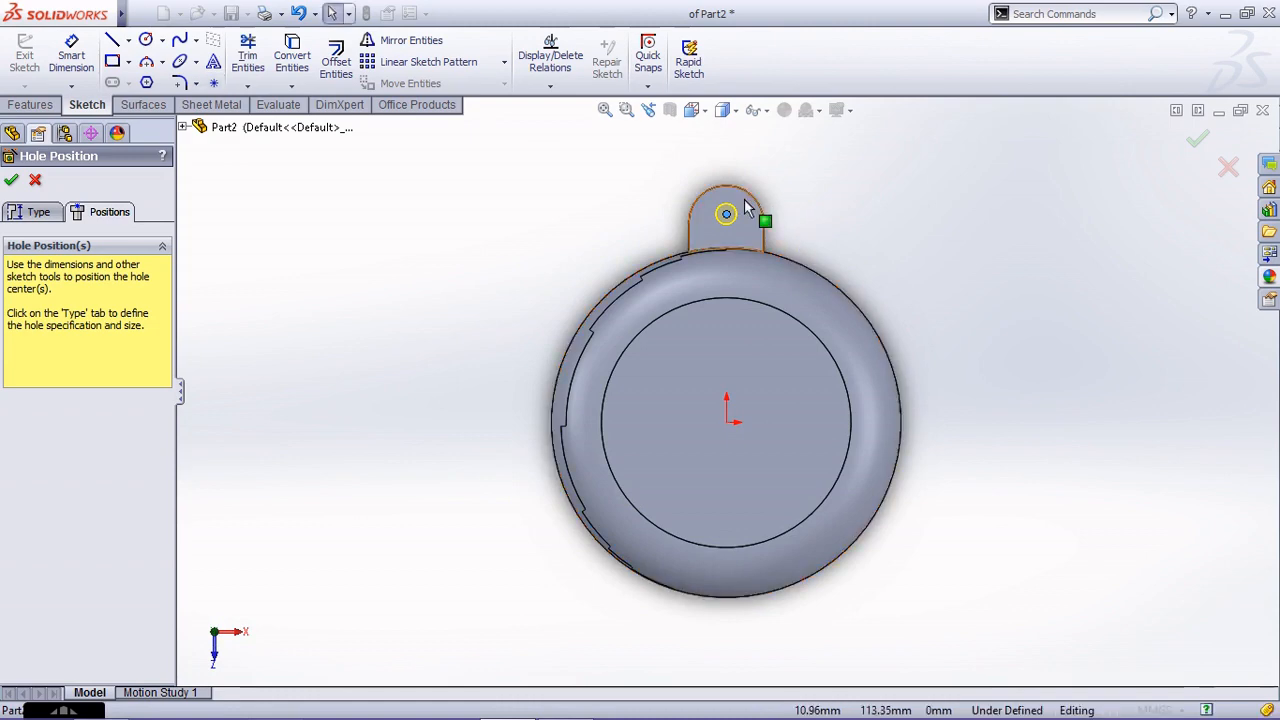
scroll(728, 212, "down", 5)
left_click(690, 328)
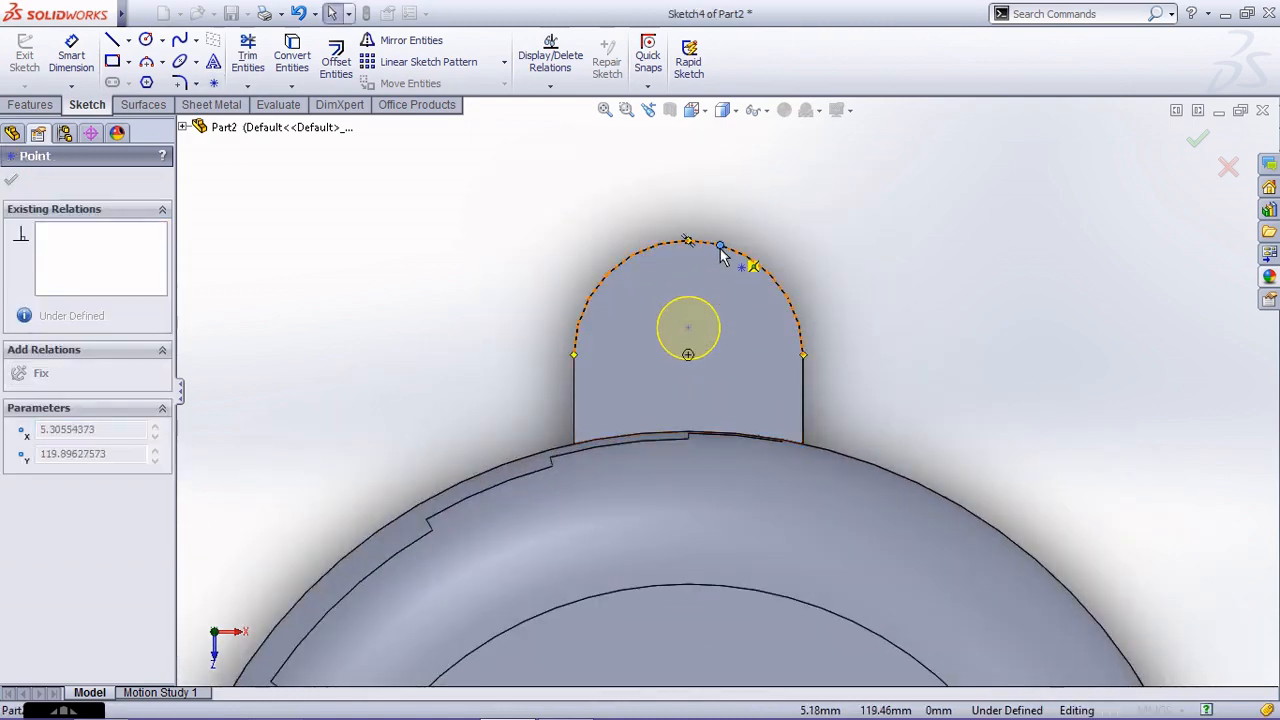
mouse_move(720, 245)
left_mouse_down()
mouse_move(700, 337)
mouse_move(722, 366)
mouse_move(688, 355)
left_mouse_up()
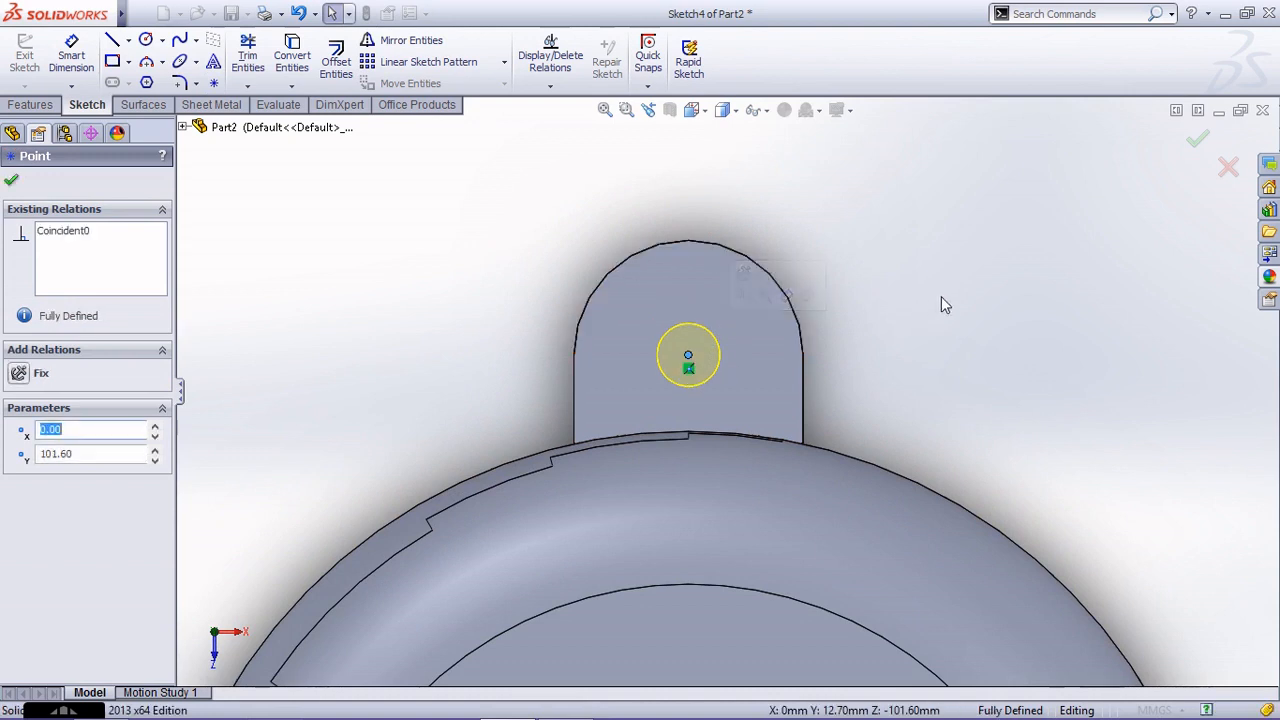
left_click(13, 182)
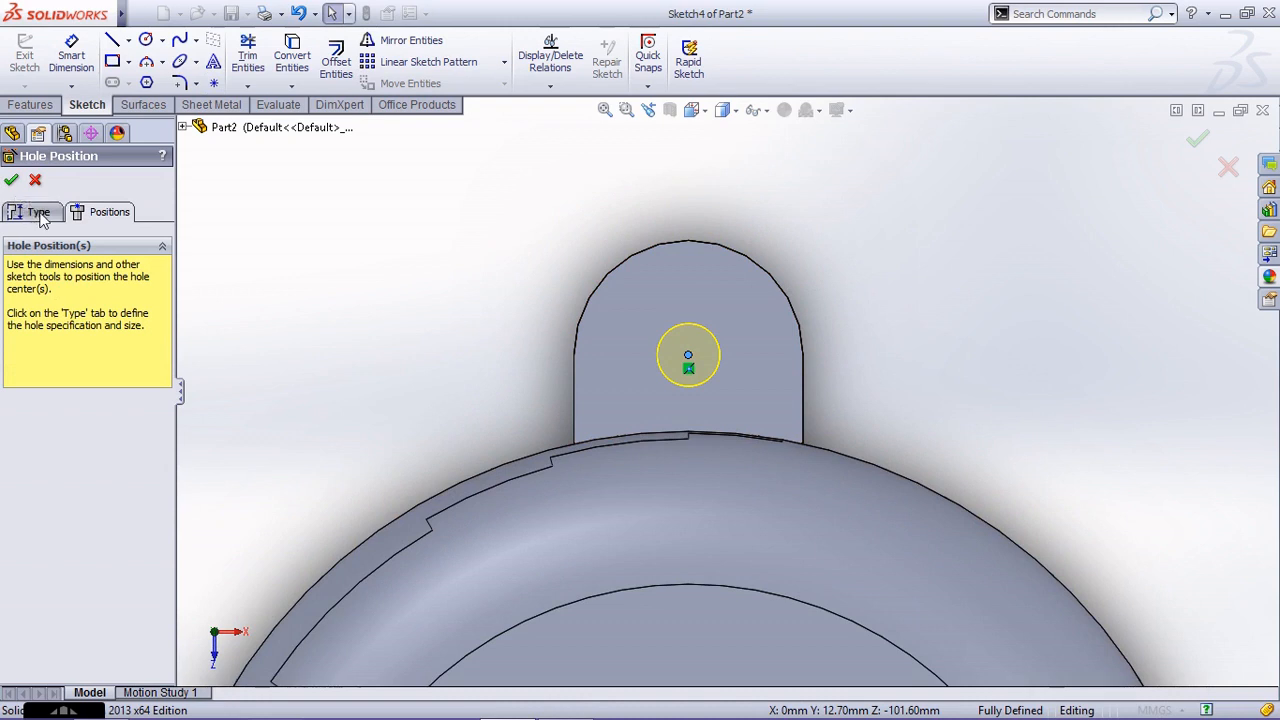
left_click(40, 213)
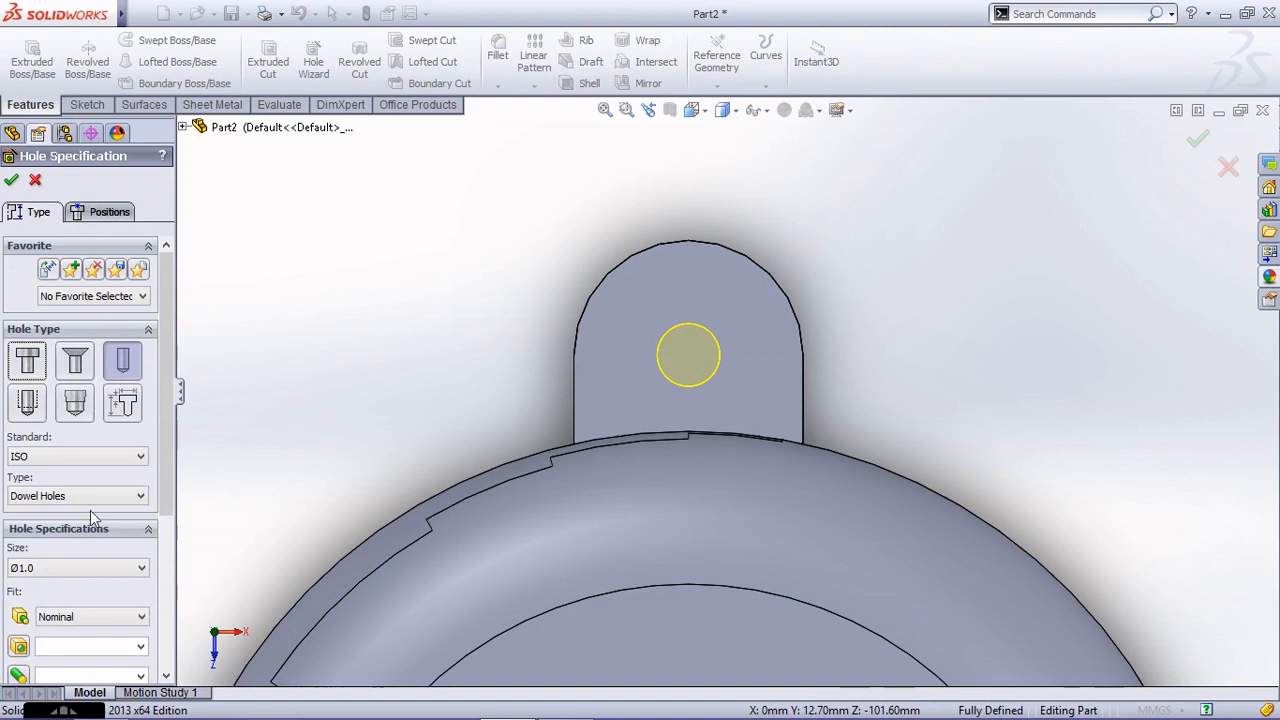
Set the lug hole's custom diameter to 19.050 mm with a Through All end condition, and create the hole
scroll(90, 510, "down", 3)
left_click_drag(98, 469, 4, 468)
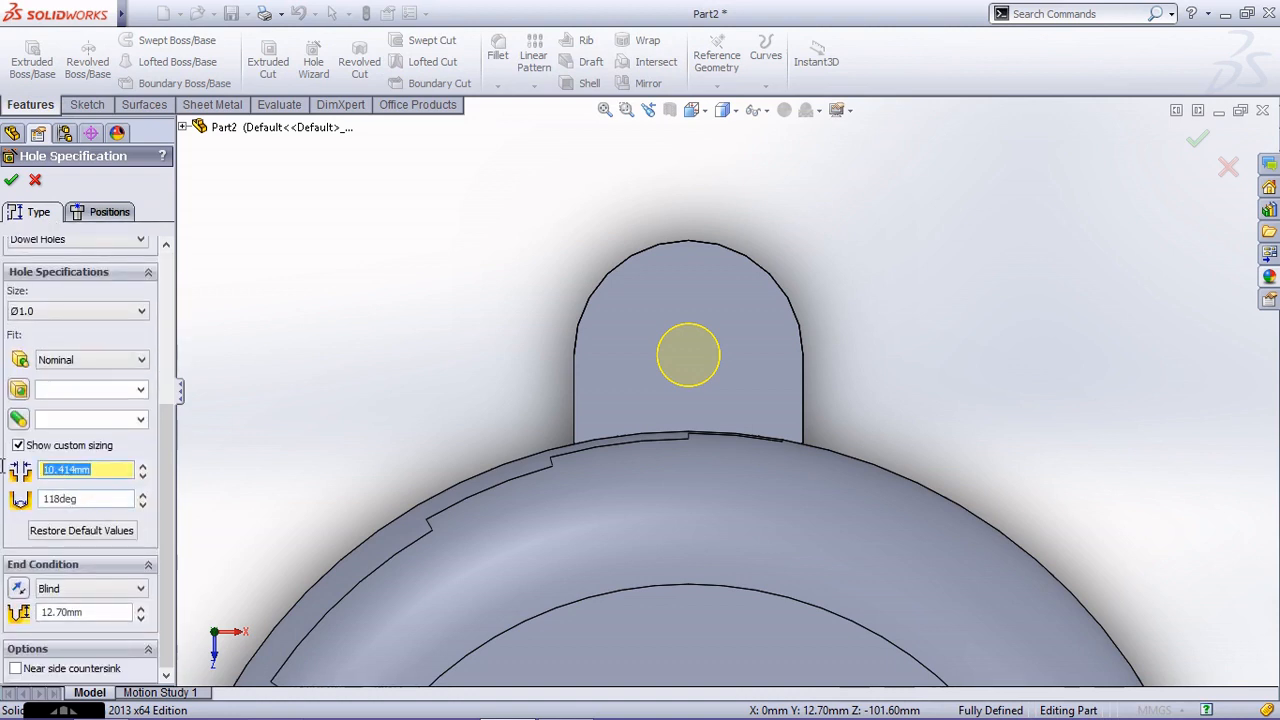
type(".050")
key("Return")
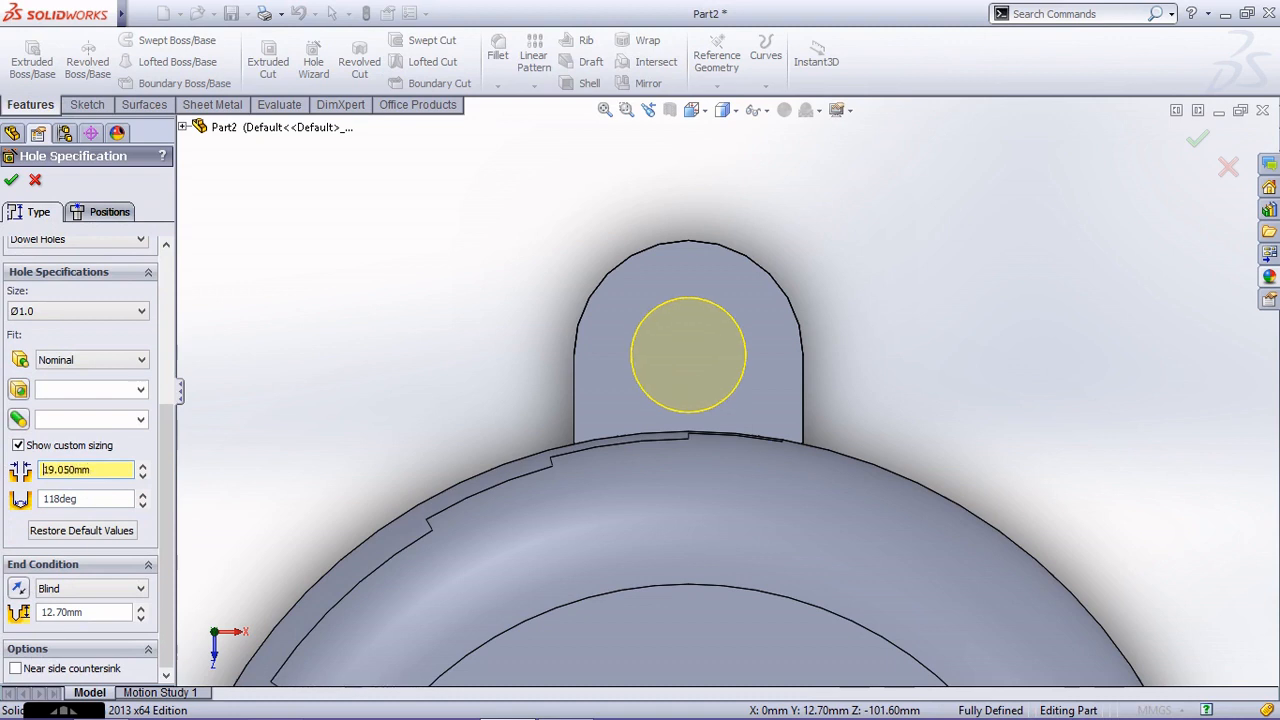
left_click(90, 588)
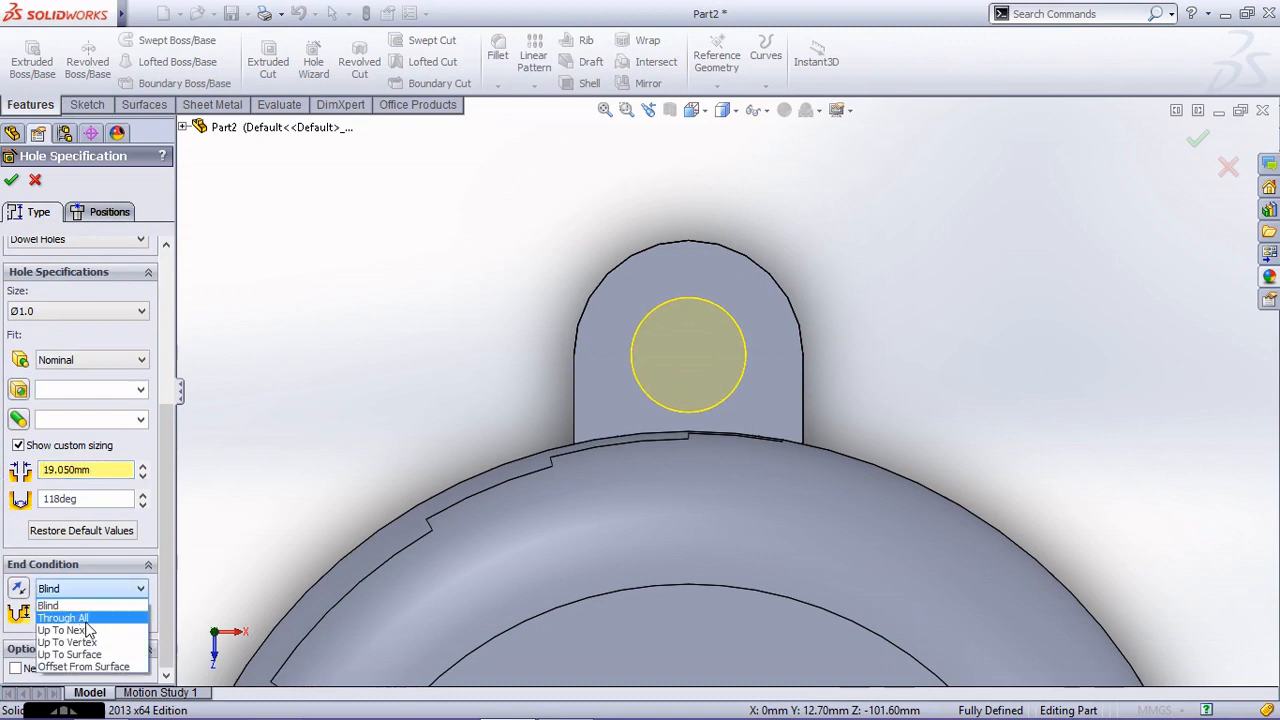
left_click(60, 608)
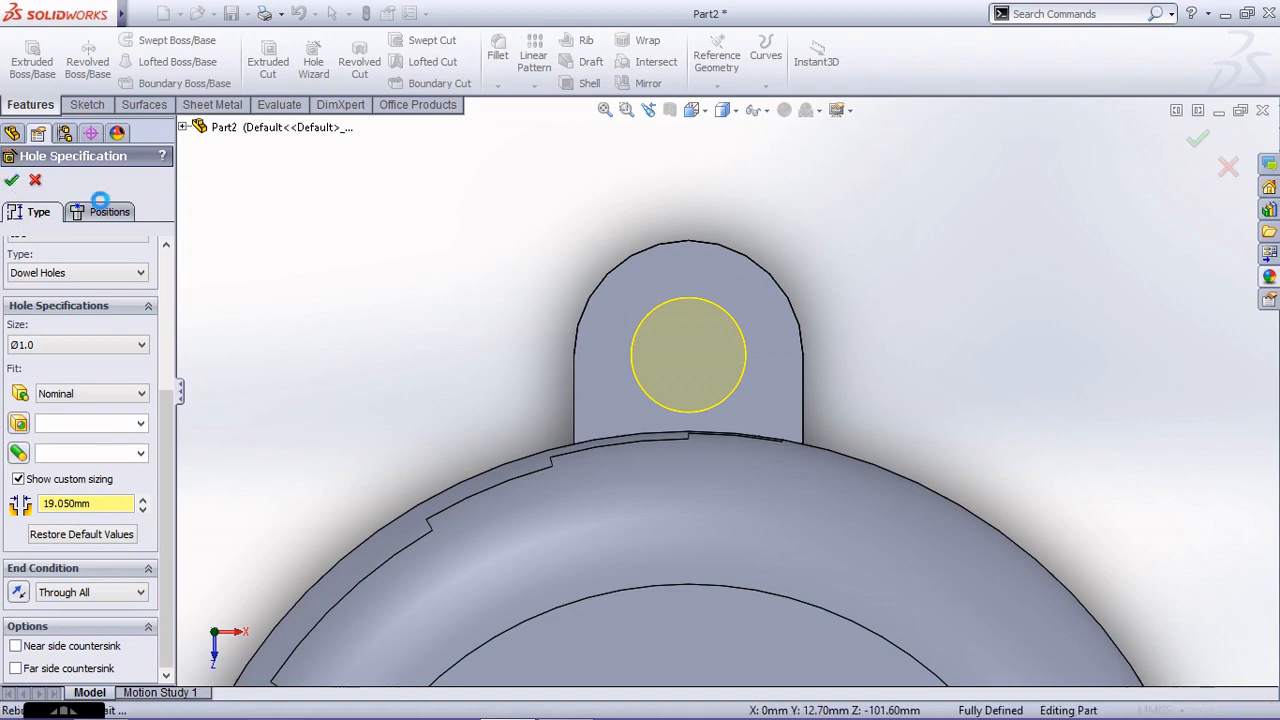
left_click(12, 181)
Start a Circular Pattern from the isometric view with the dowel hole and the lug extrusion as the features to pattern
scroll(838, 309, "up", 5)
middle_click_drag(838, 309, 912, 443)
scroll(912, 443, "down", 2)
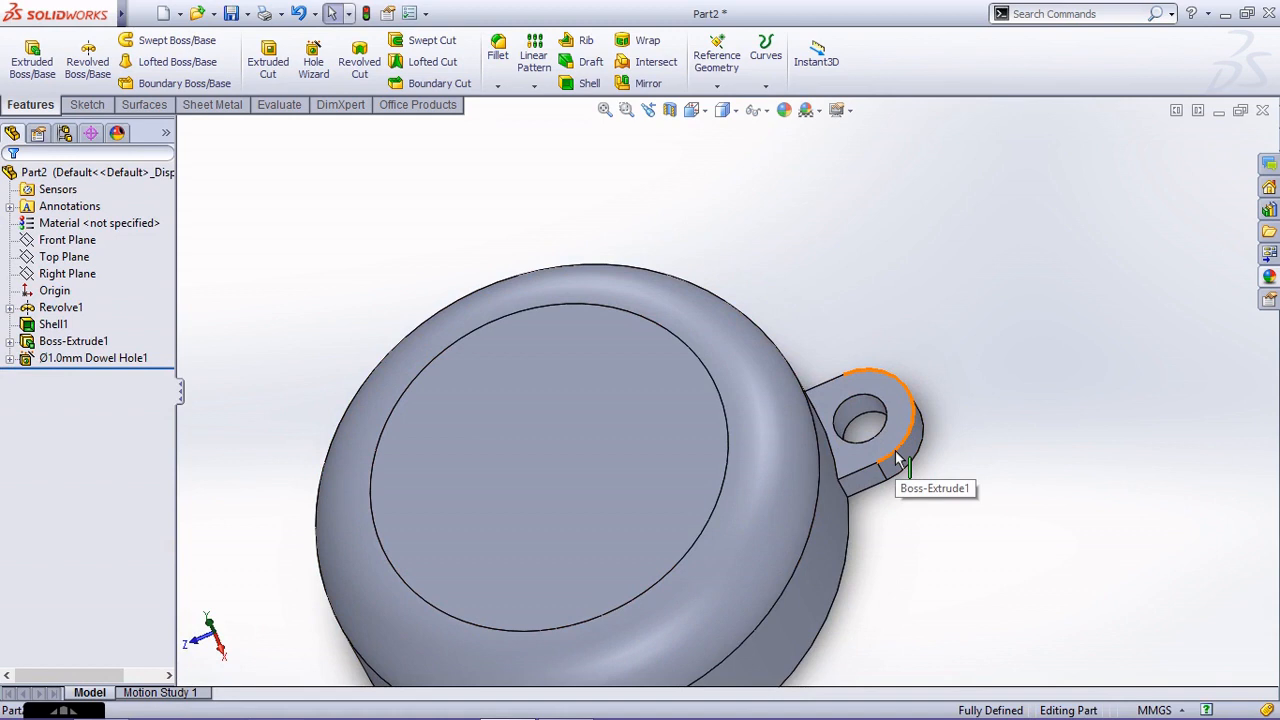
scroll(898, 458, "down", 2)
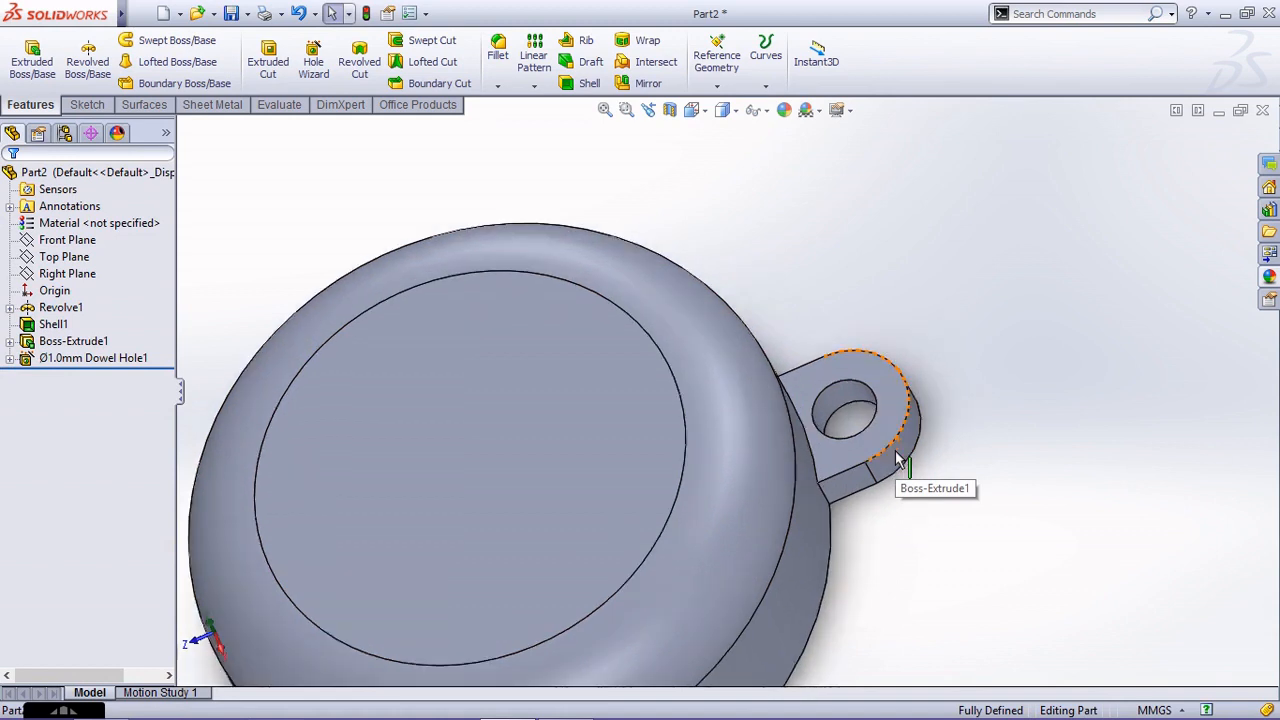
scroll(897, 458, "up", 5)
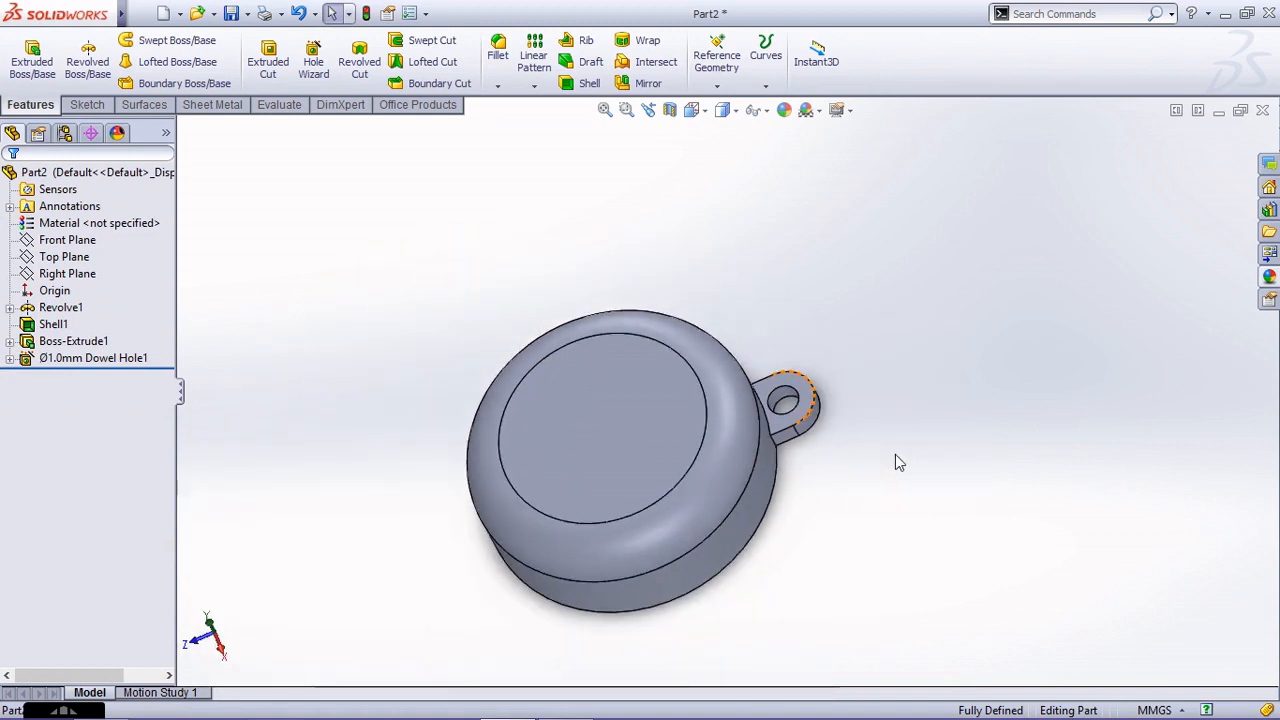
key("ctrl+7")
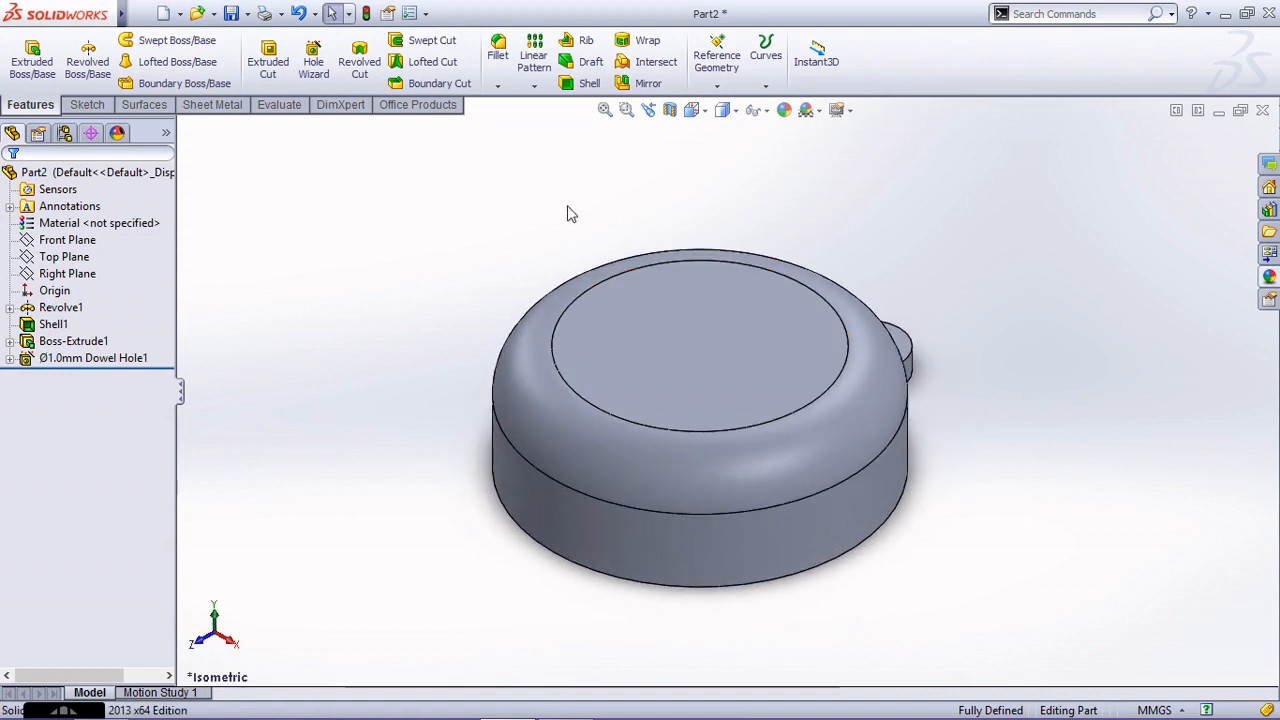
left_click(535, 88)
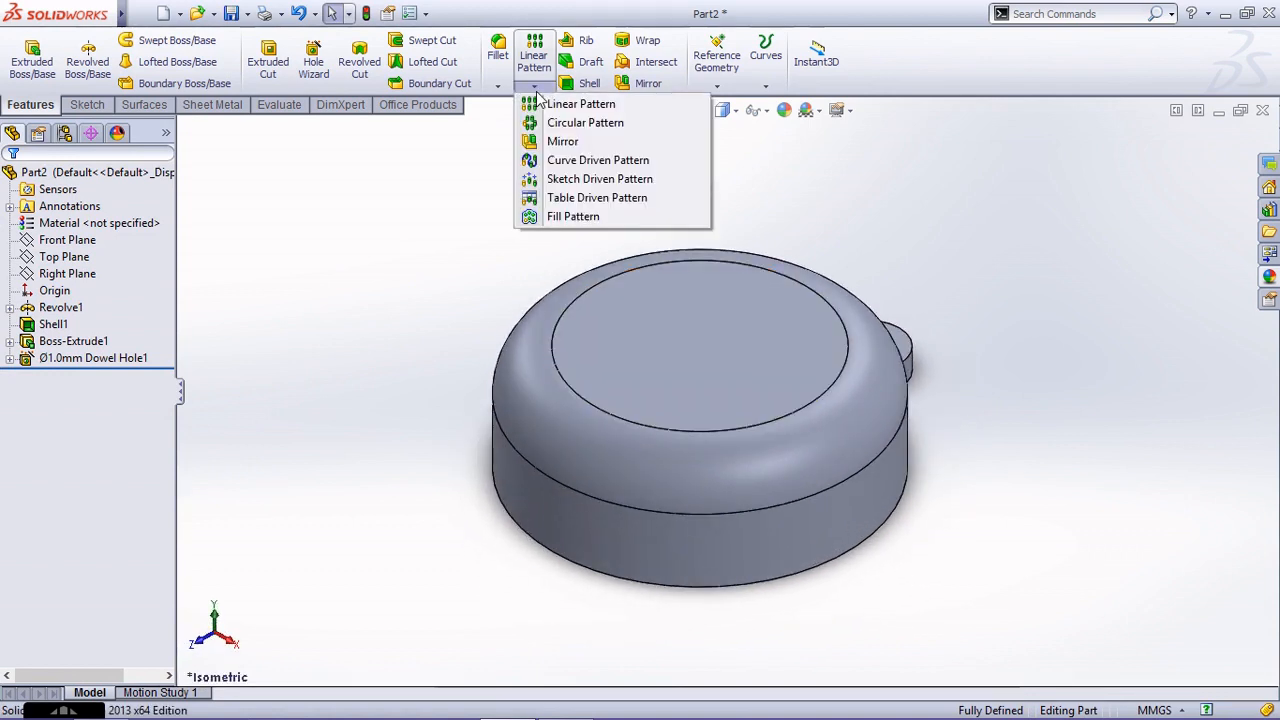
left_click(535, 123)
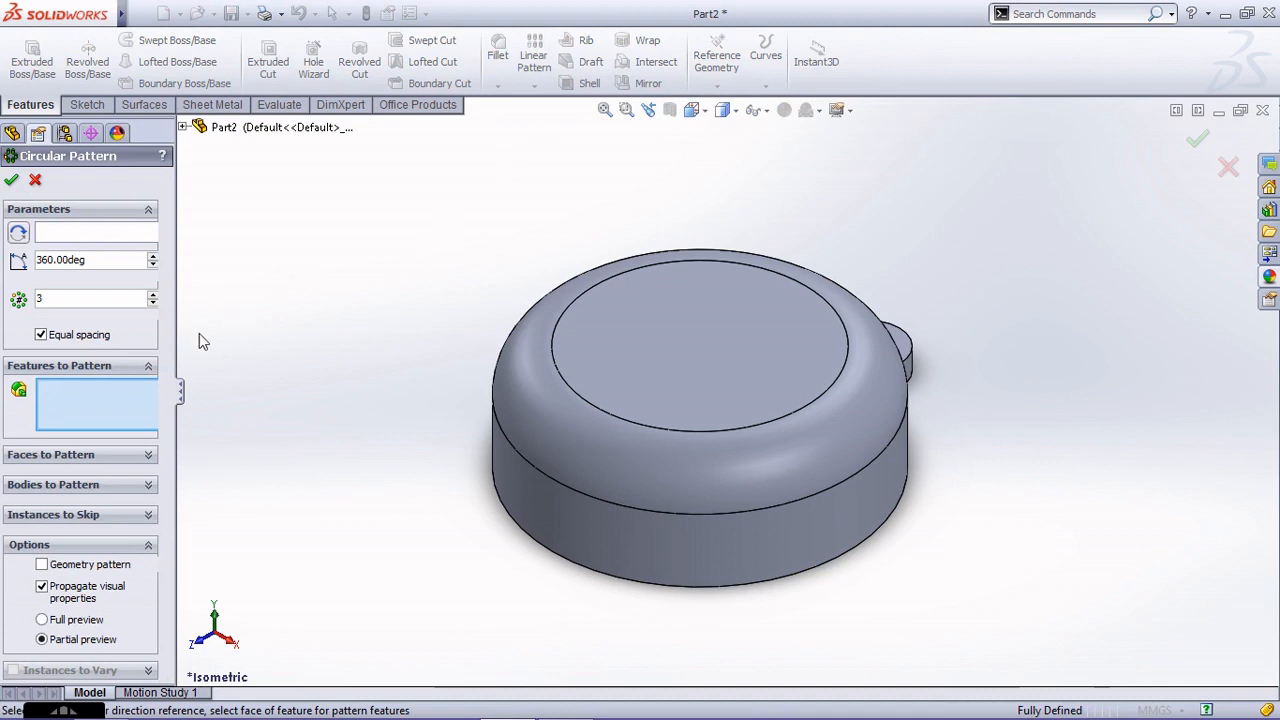
left_click(182, 128)
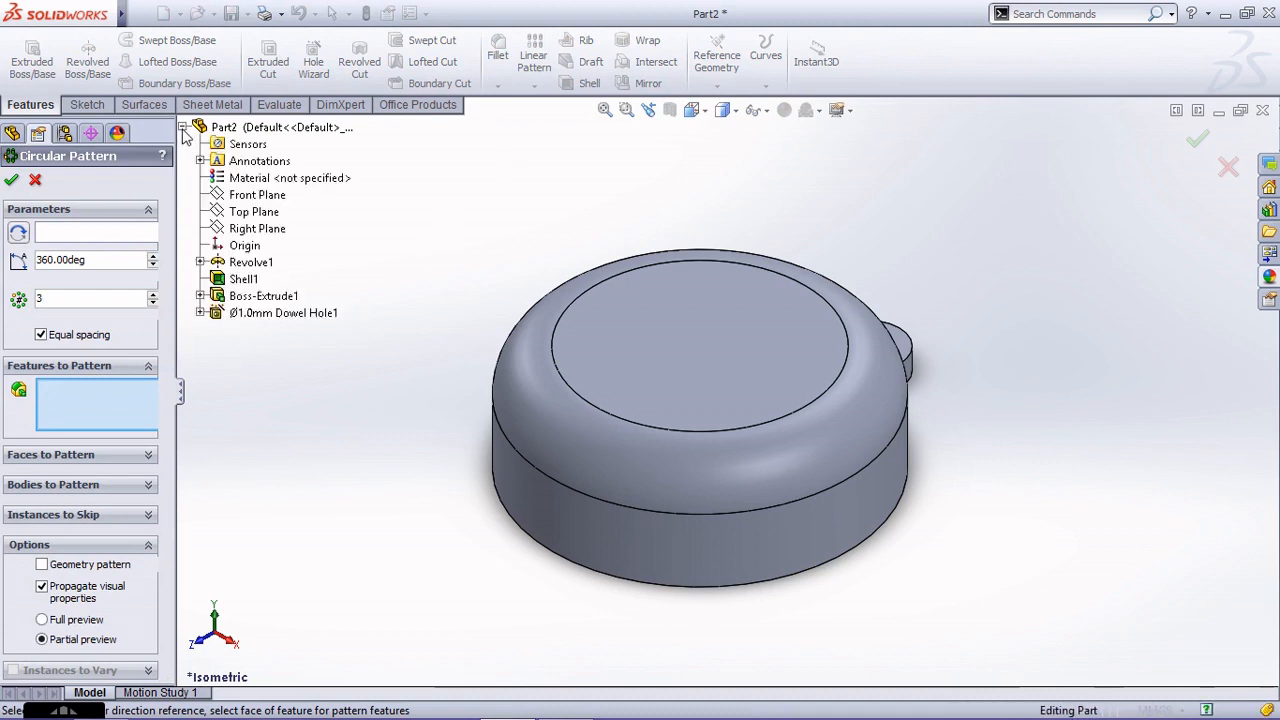
left_click(255, 314)
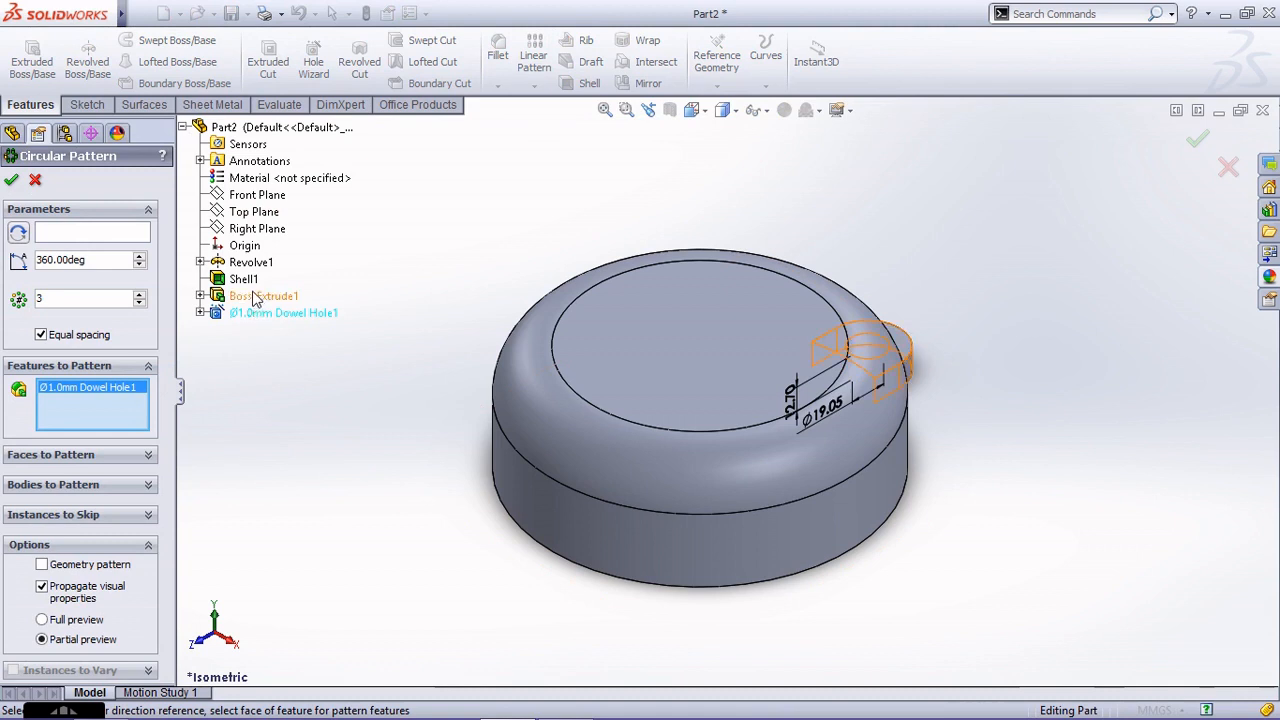
left_click(256, 297)
Use the cap's cylindrical side face as the pattern axis and create three equally spaced instances over 360 degrees
left_click(107, 237)
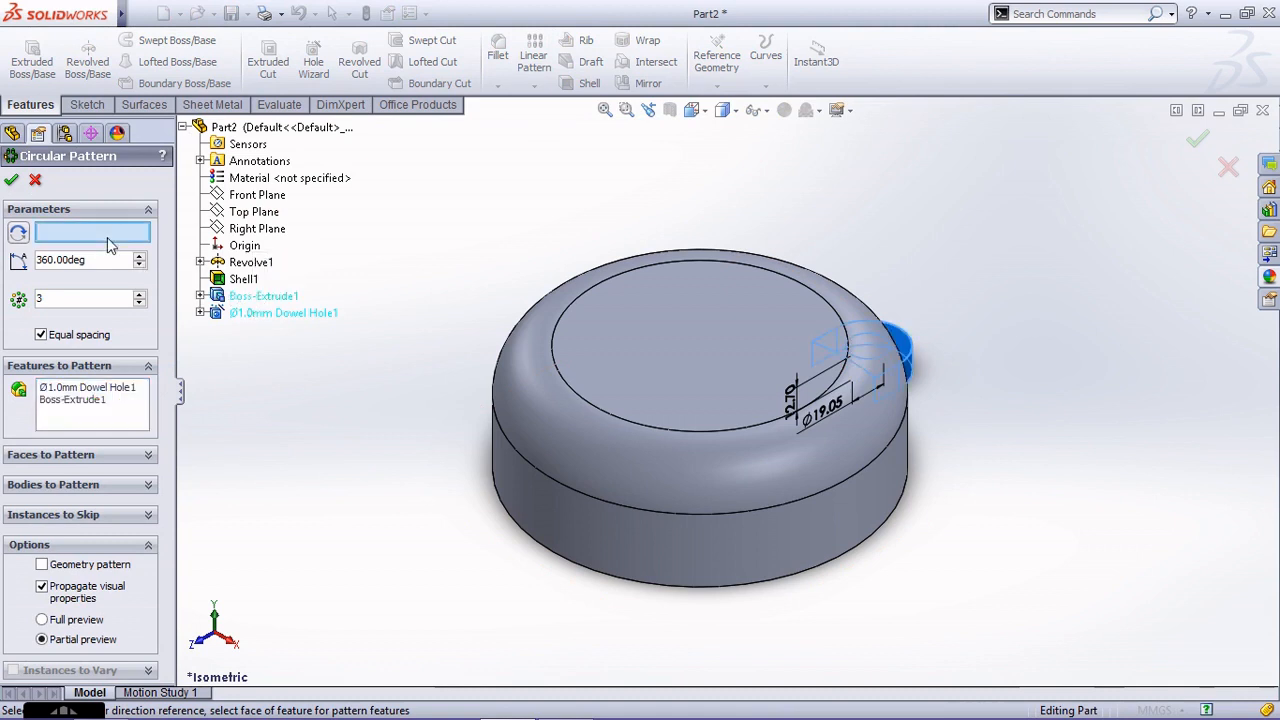
left_click(520, 485)
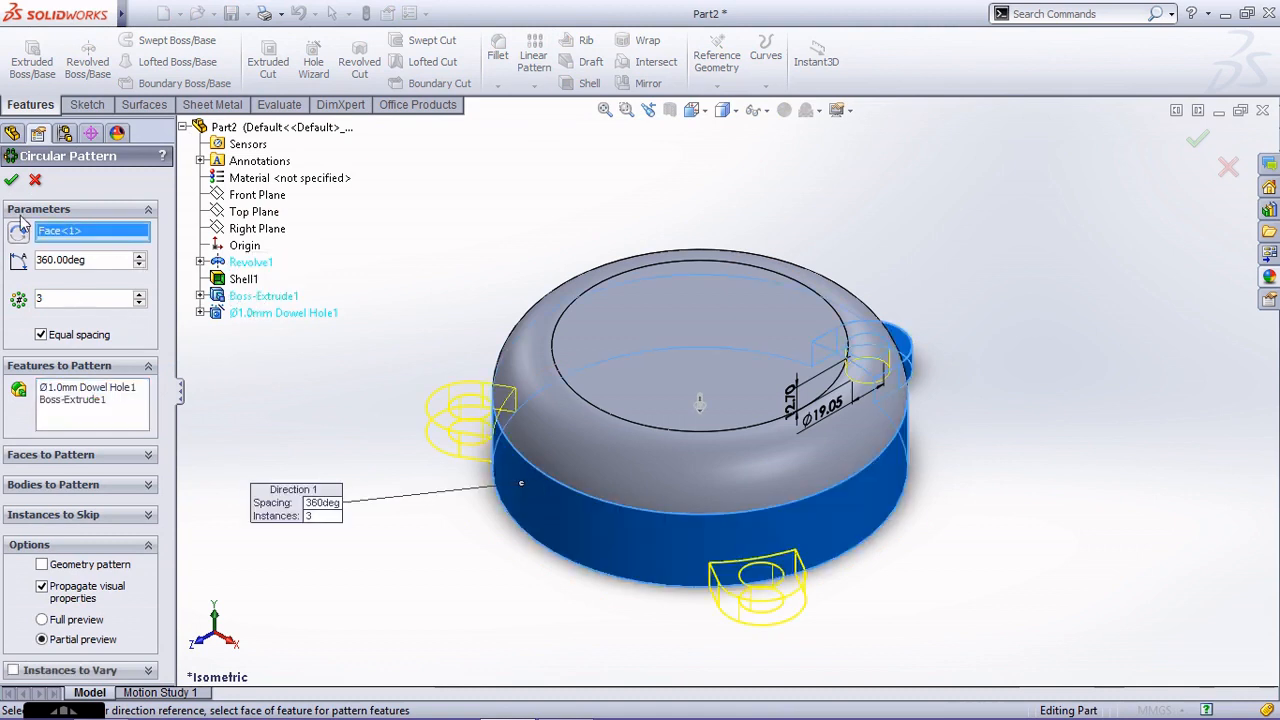
left_click(11, 180)
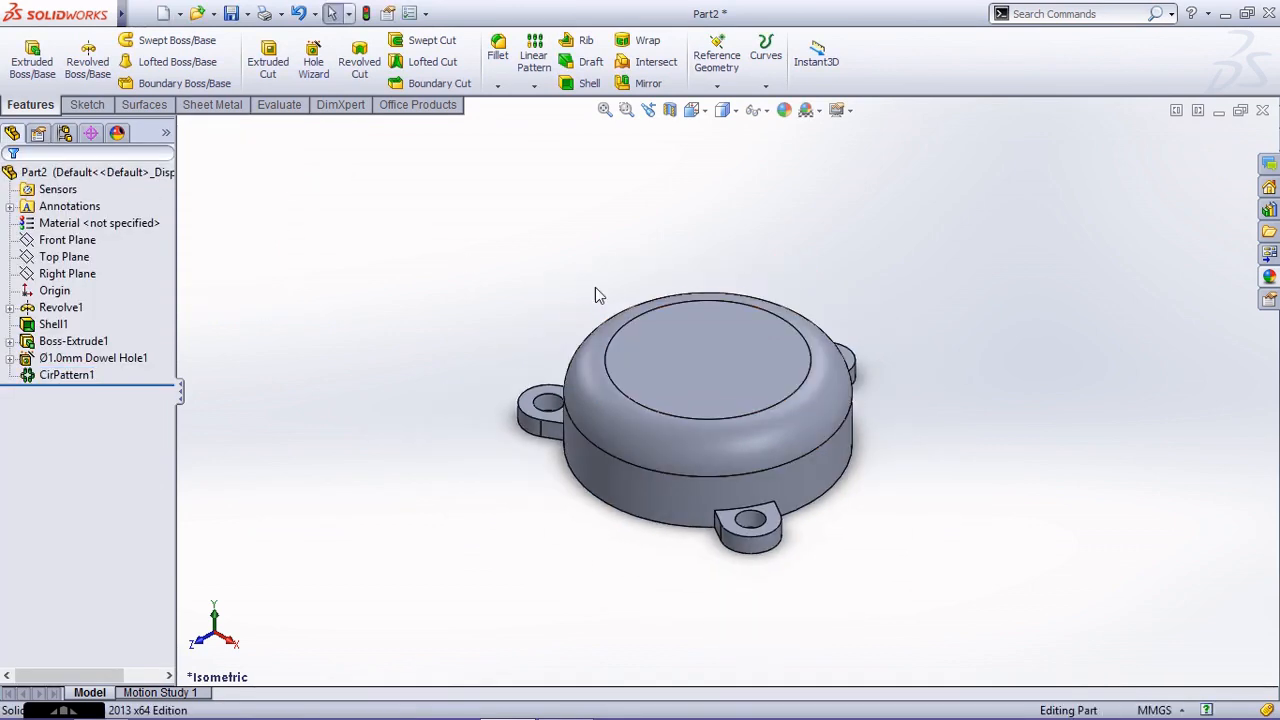
Start an Extruded Cut sketch on the cap's flat top face and view it straight on from above
middle_click_drag(595, 290, 996, 378)
scroll(855, 373, "down", 2)
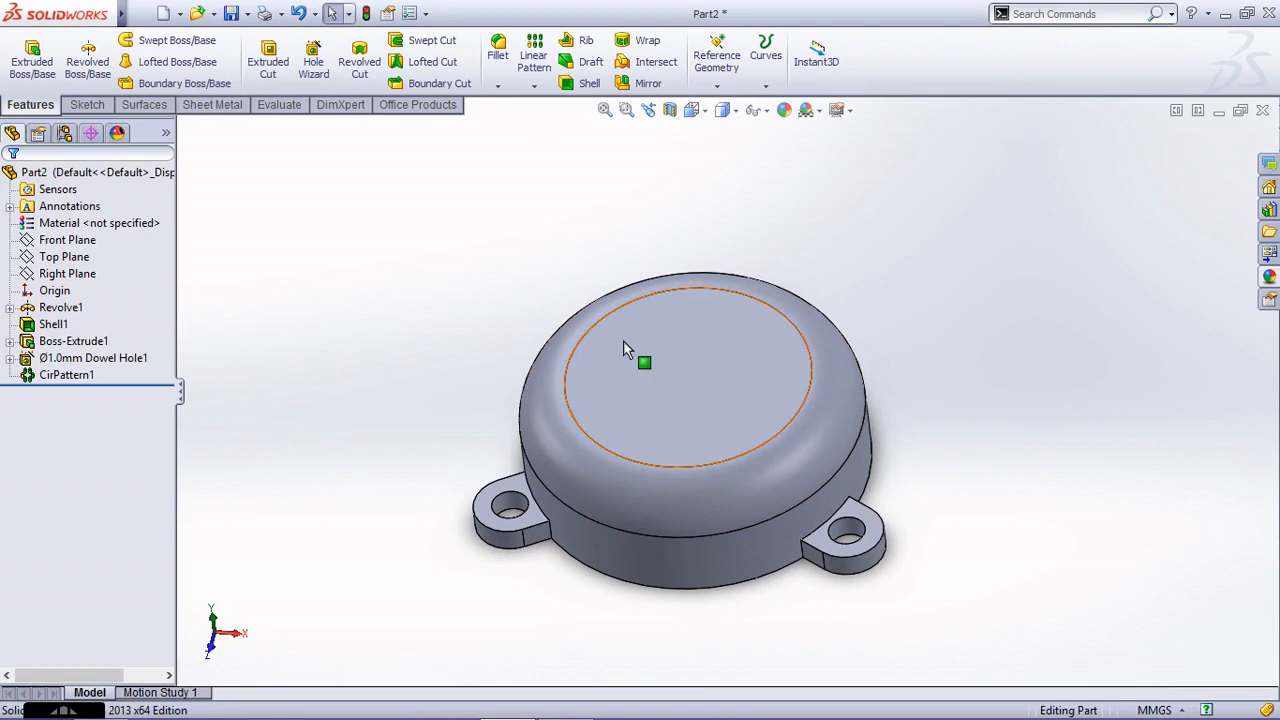
middle_click_drag(627, 345, 600, 270)
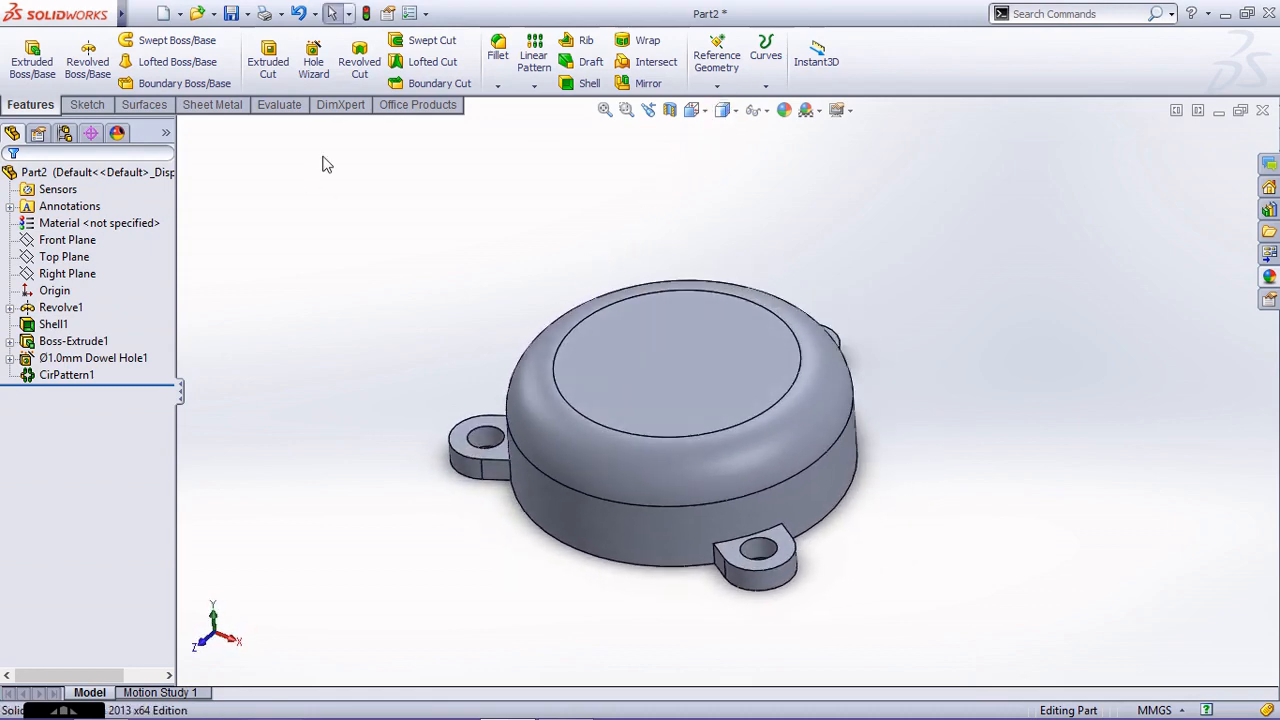
left_click(268, 60)
left_click(612, 380)
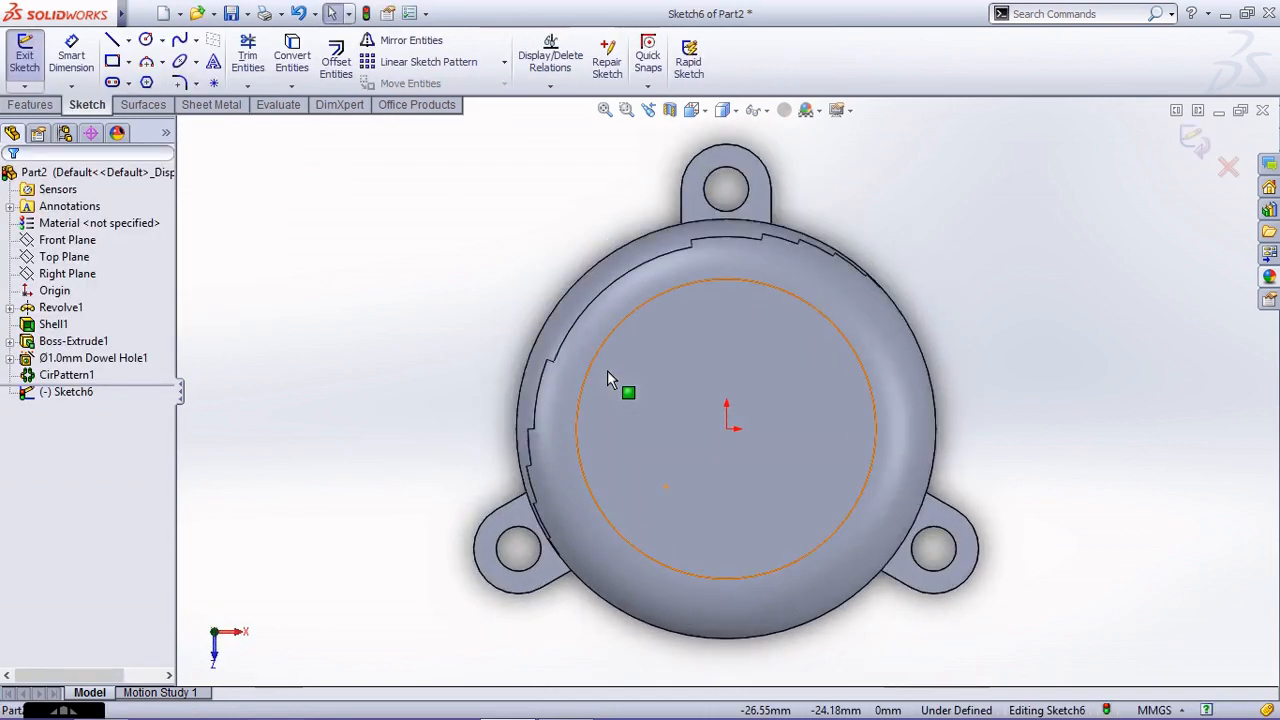
key("ctrl+8")
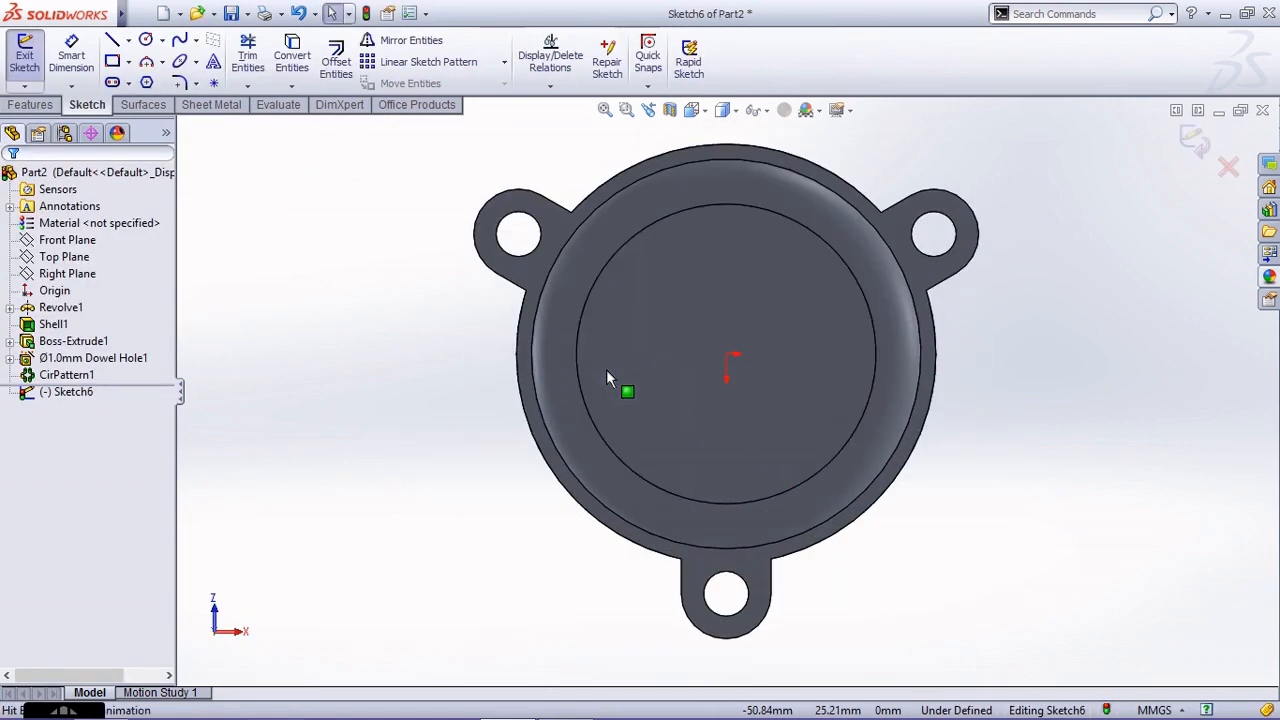
key("ctrl+8")
scroll(827, 423, "up", 2)
scroll(827, 423, "down", 2)
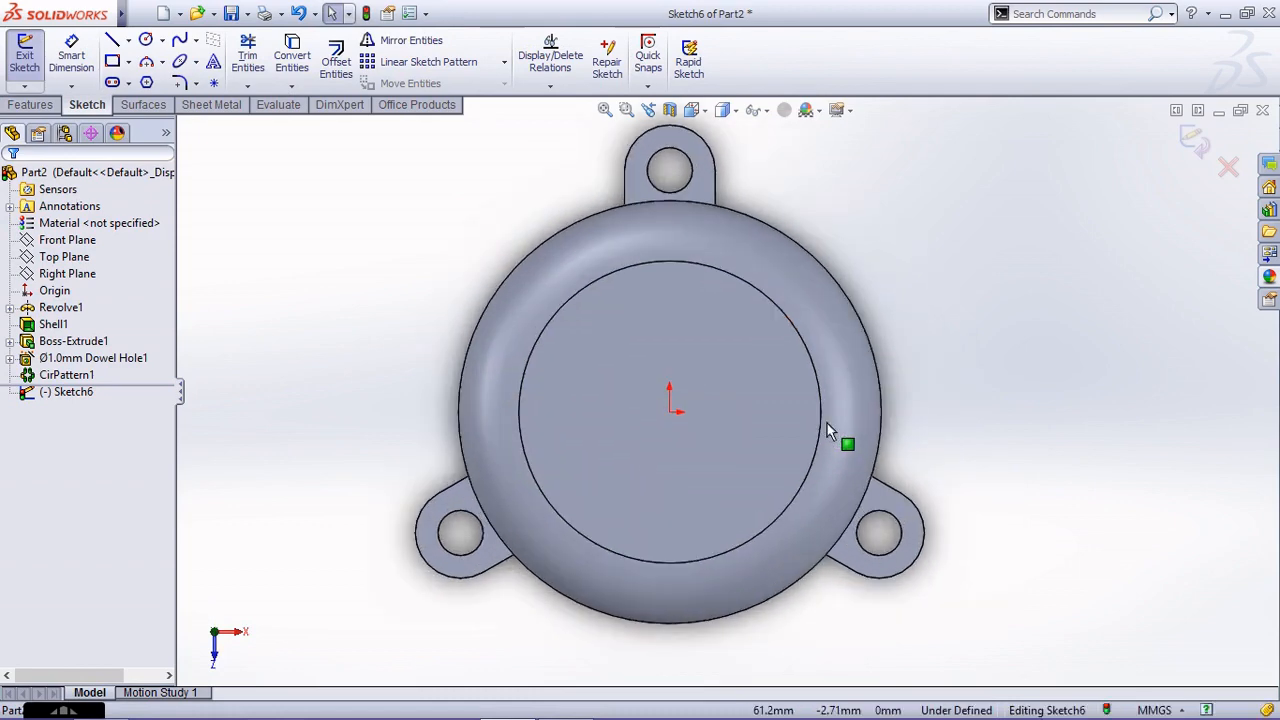
scroll(797, 394, "down", 1)
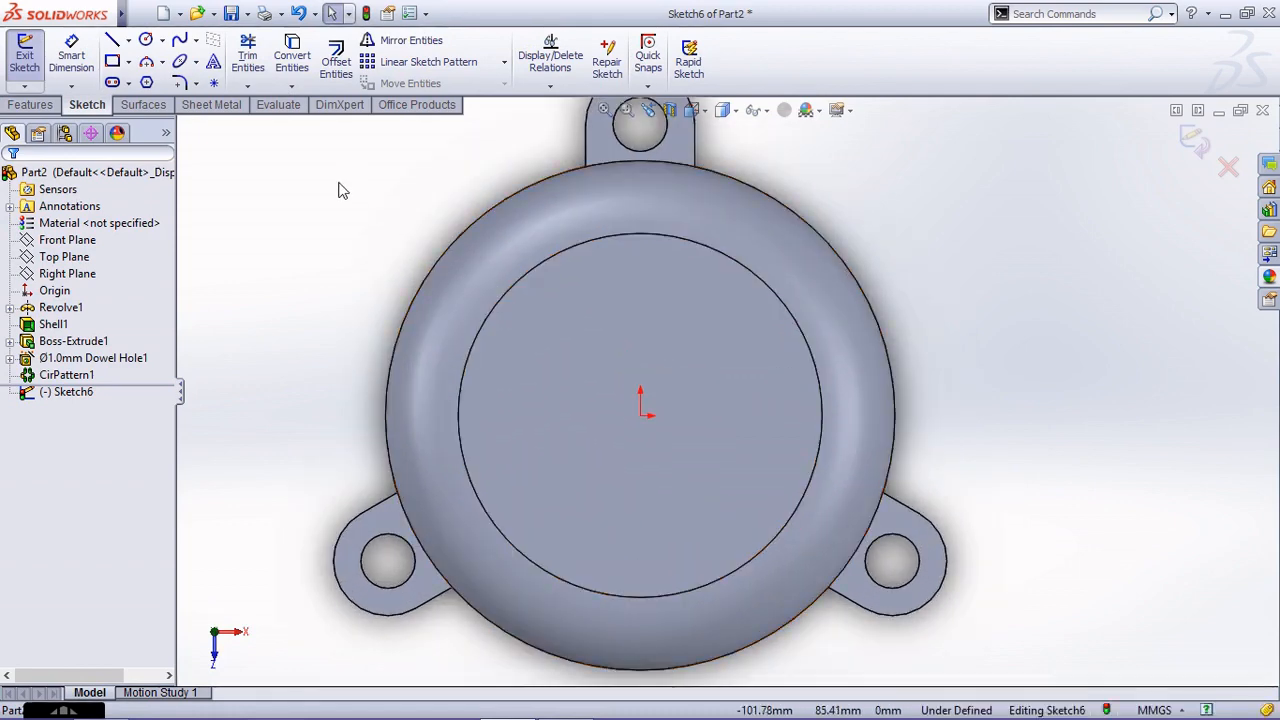
Sketch a near-vertical straight slot about 85 mm long and 8.6 mm wide on the top face, left of the origin
left_click(128, 83)
left_click(150, 98)
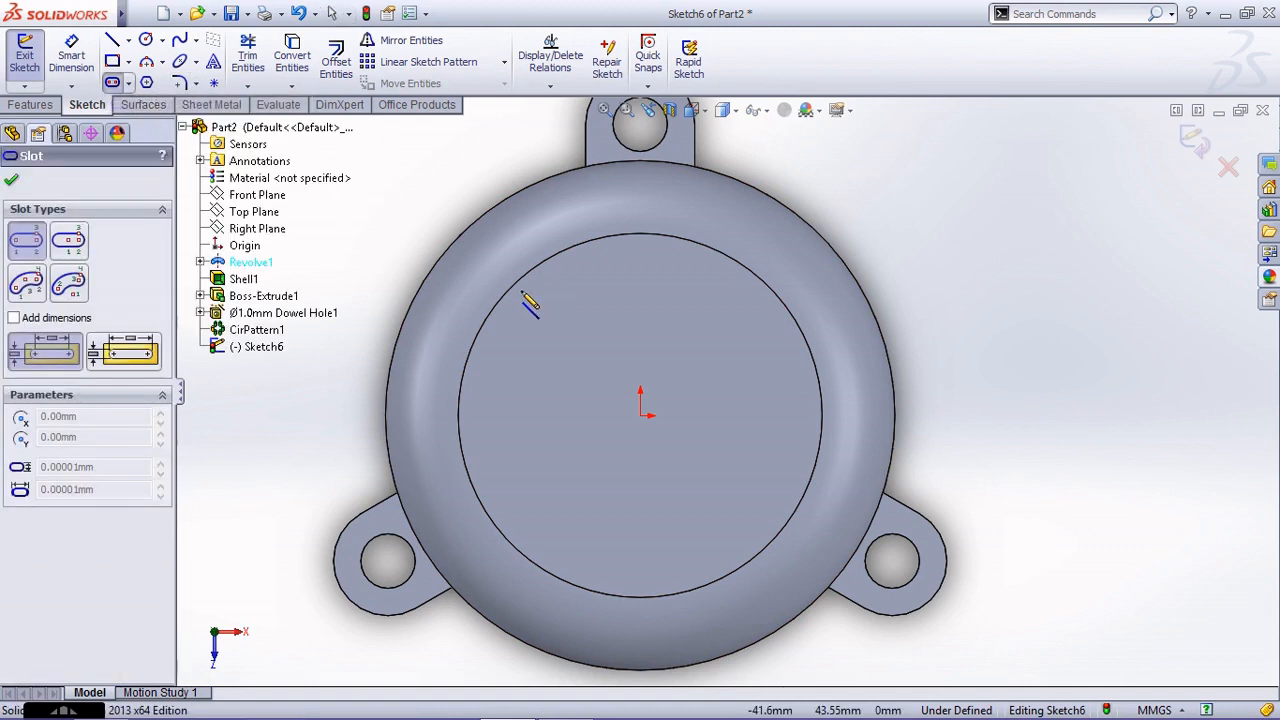
left_click(534, 297)
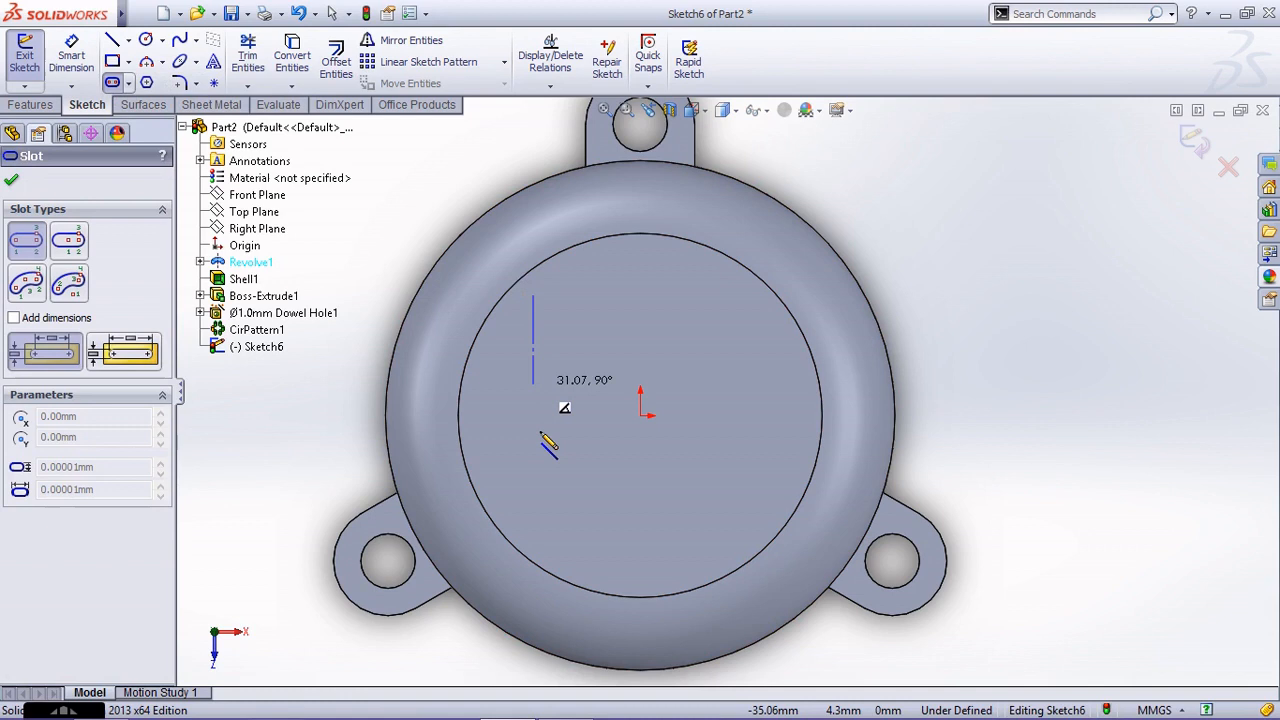
left_click(552, 537)
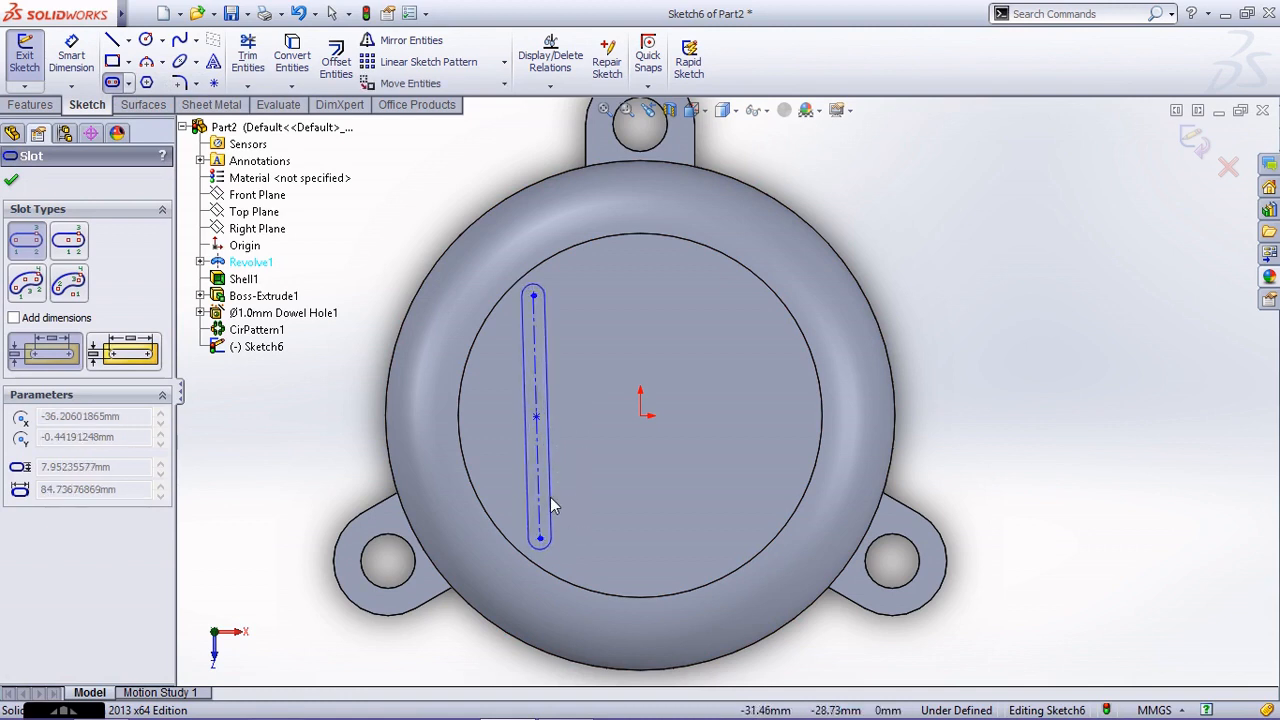
left_click(554, 508)
key("Escape")
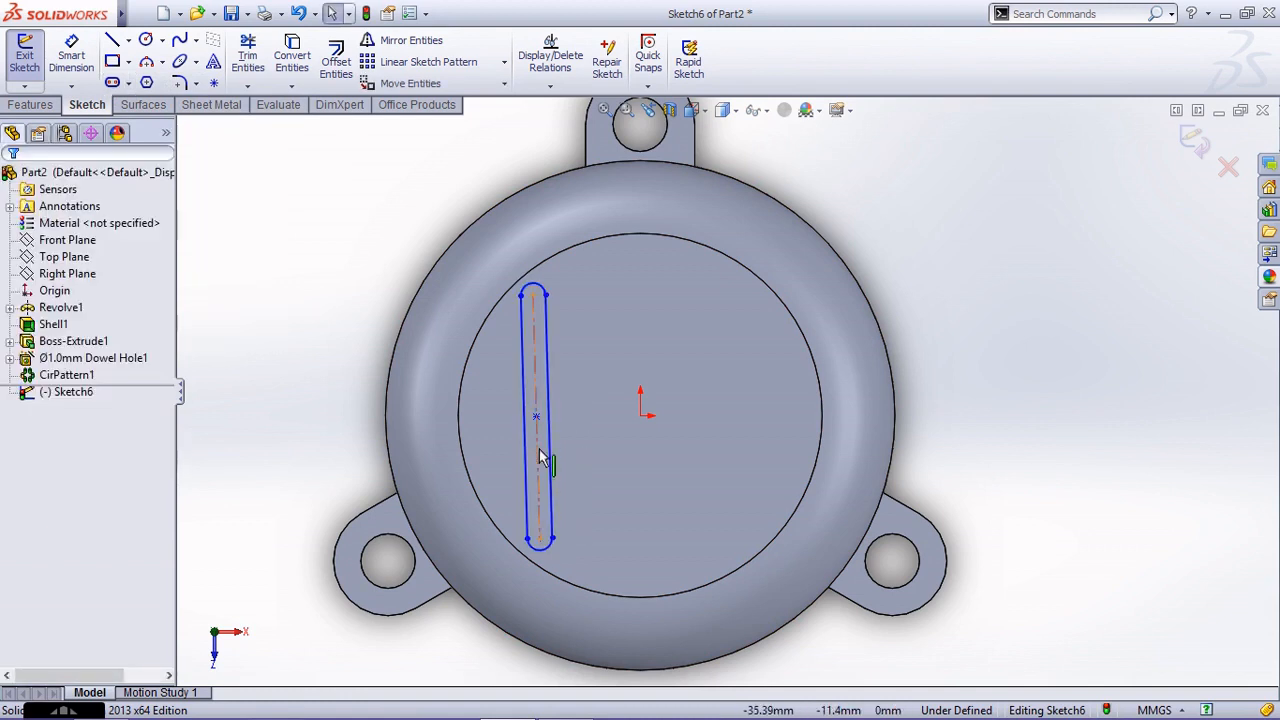
Make the slot vertical and align its centre point horizontally with the origin
left_click(537, 450)
left_click(50, 417)
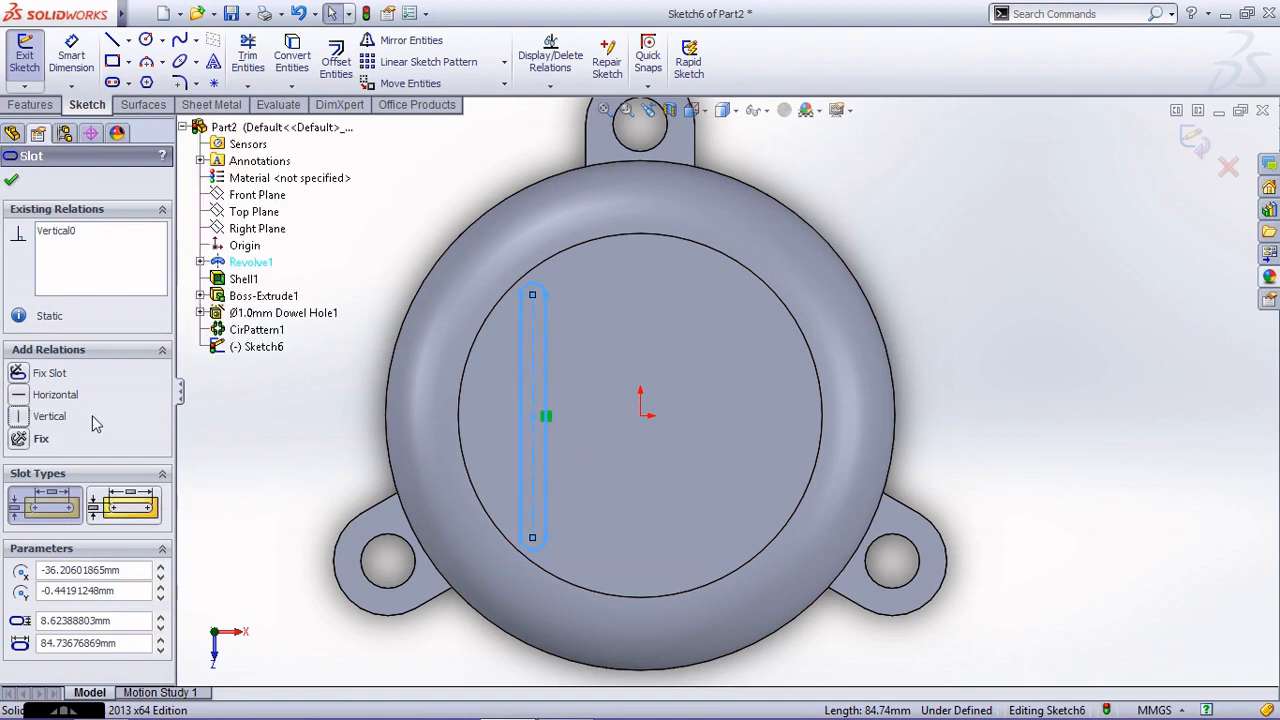
left_click(341, 361)
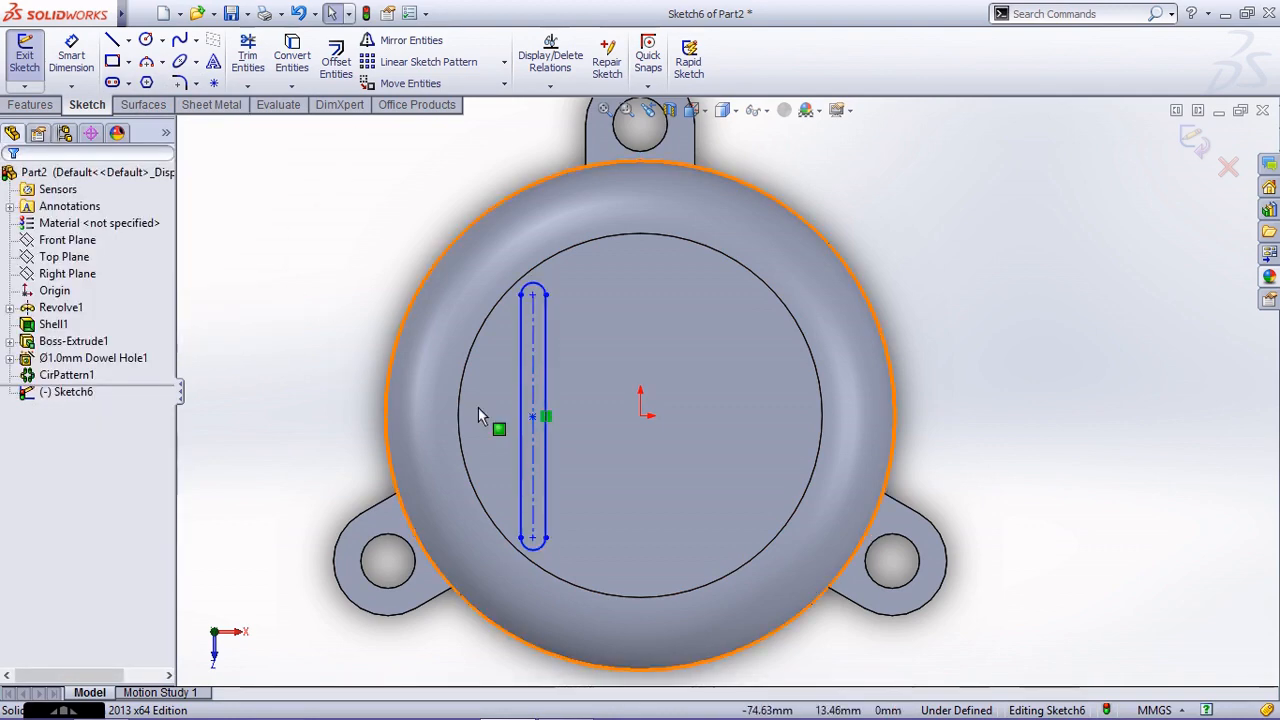
left_click(533, 417)
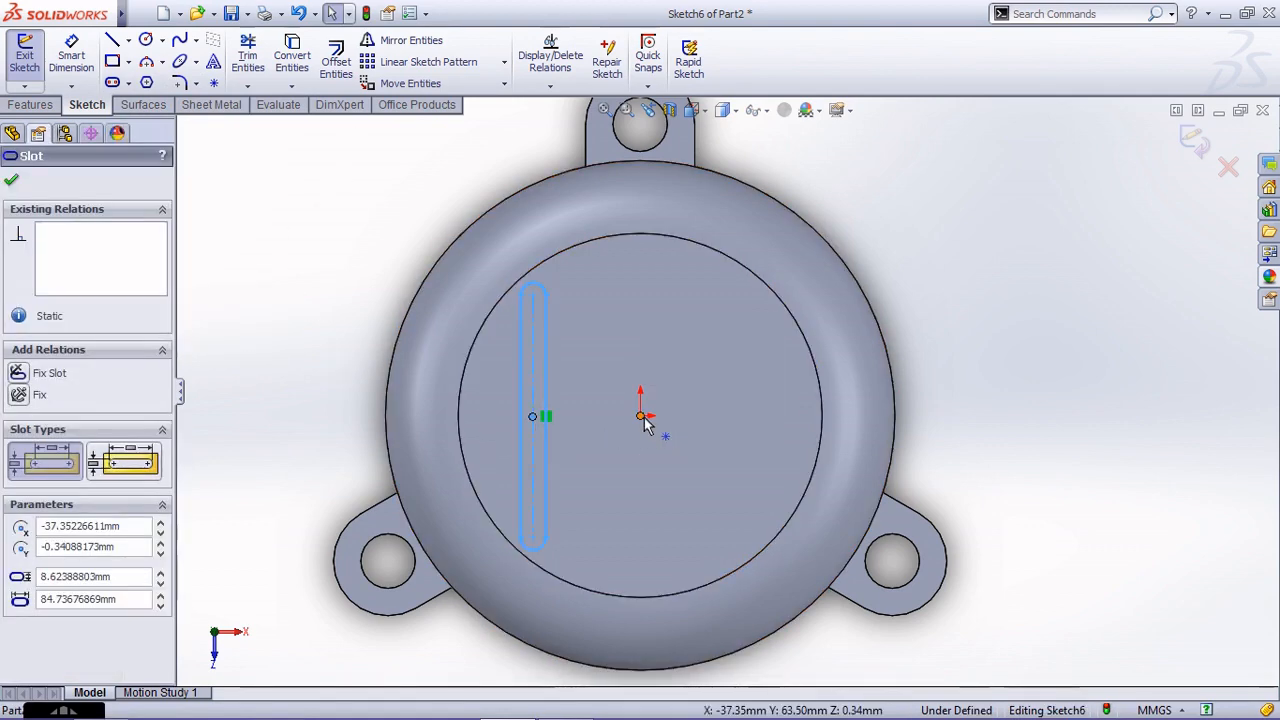
left_click(641, 416, "ctrl")
left_click(55, 482)
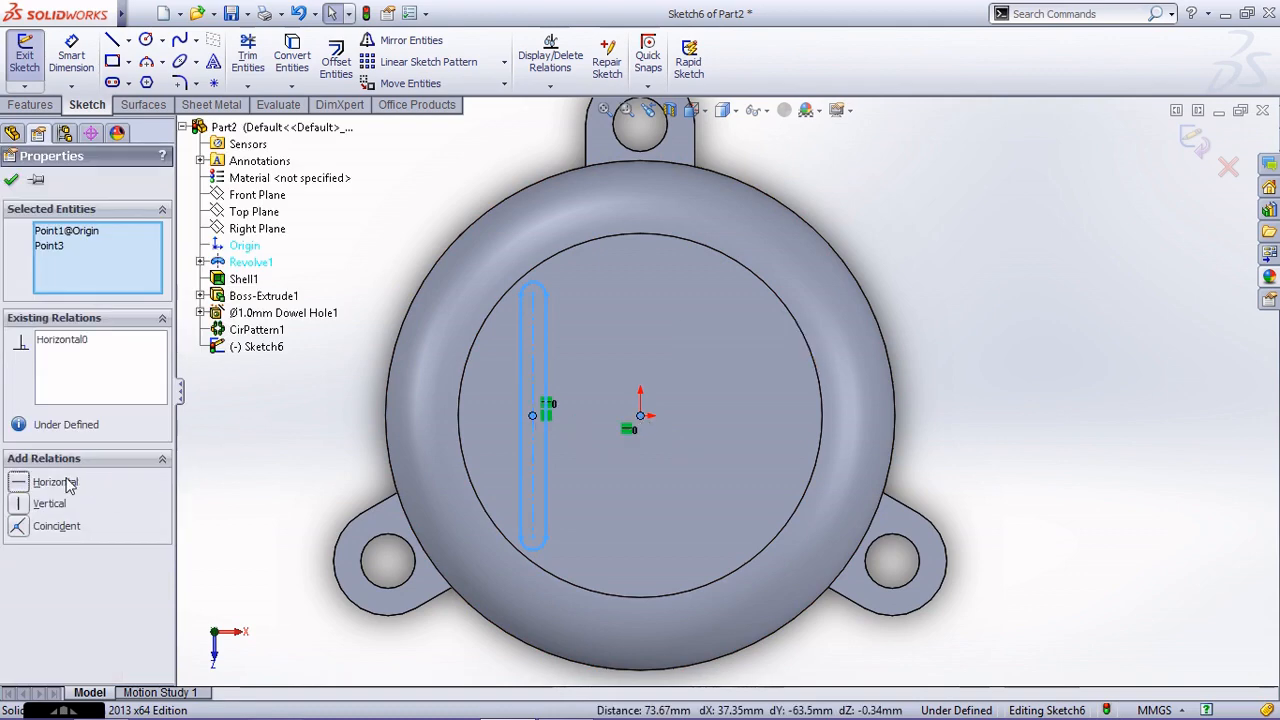
left_click(395, 245)
Dimension the slot's centre-to-centre length as 4*25.4 (101.60 mm)
left_click(72, 60)
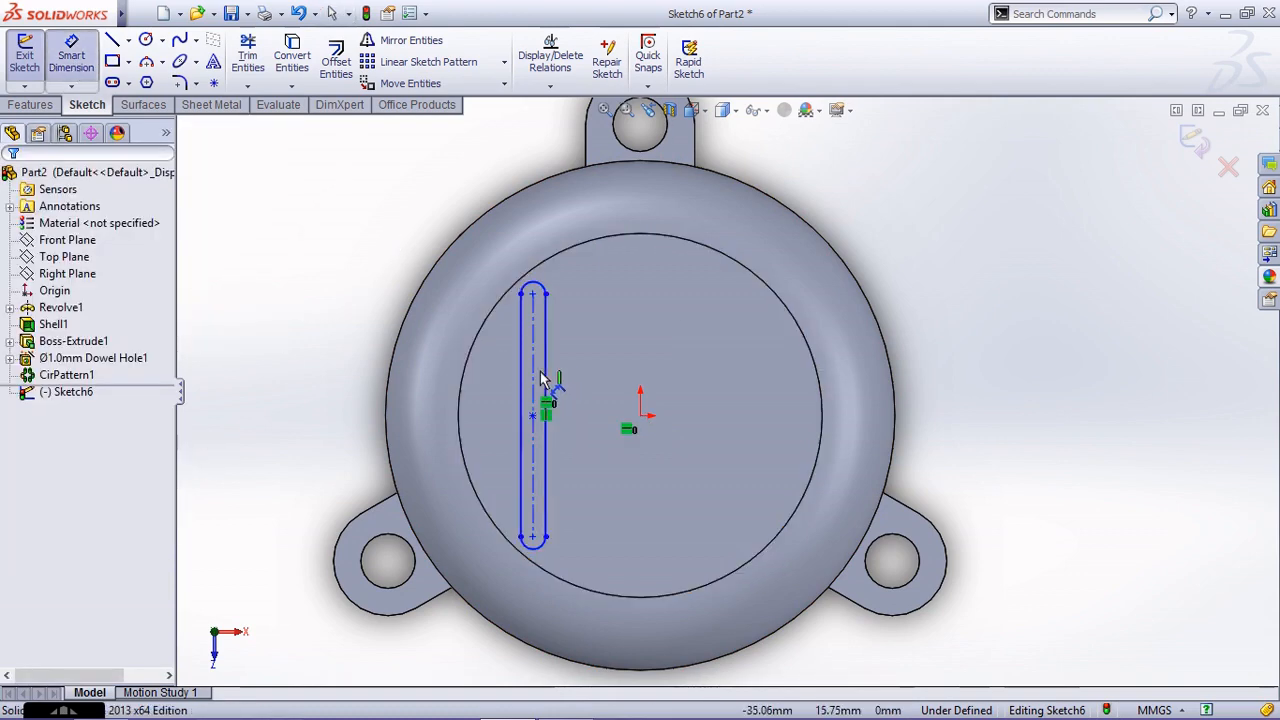
left_click(542, 376)
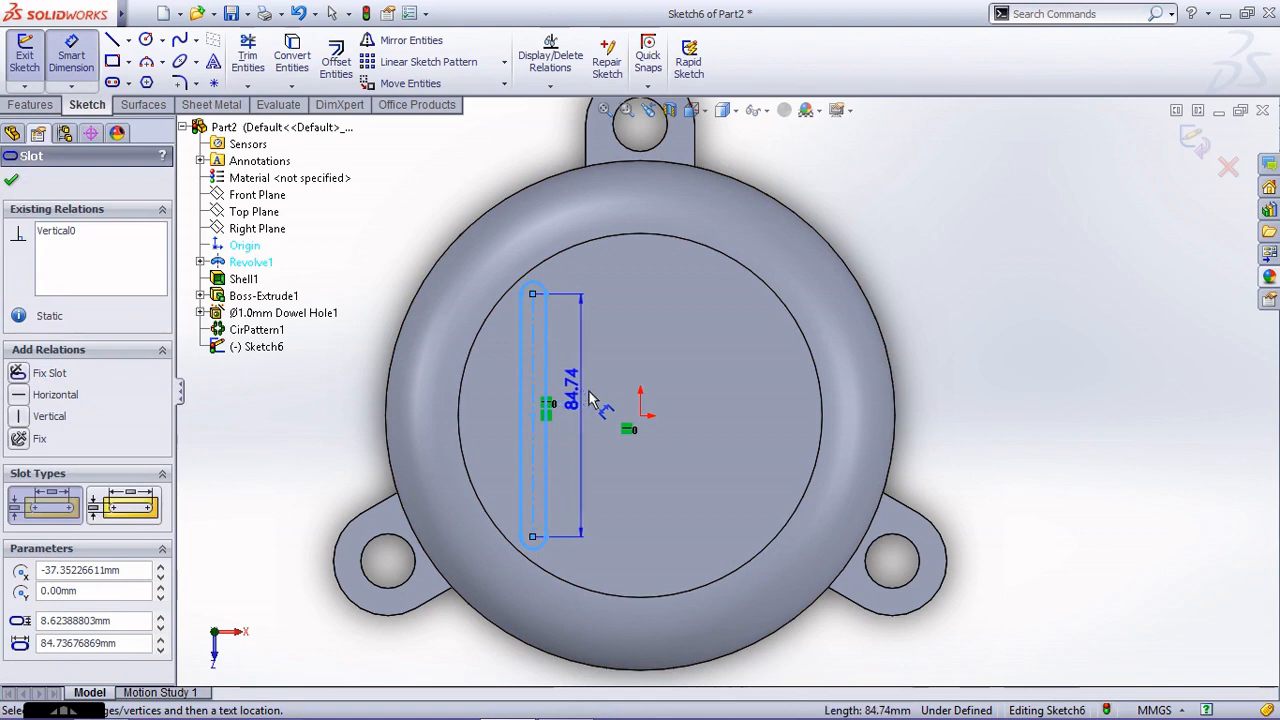
left_click(594, 399)
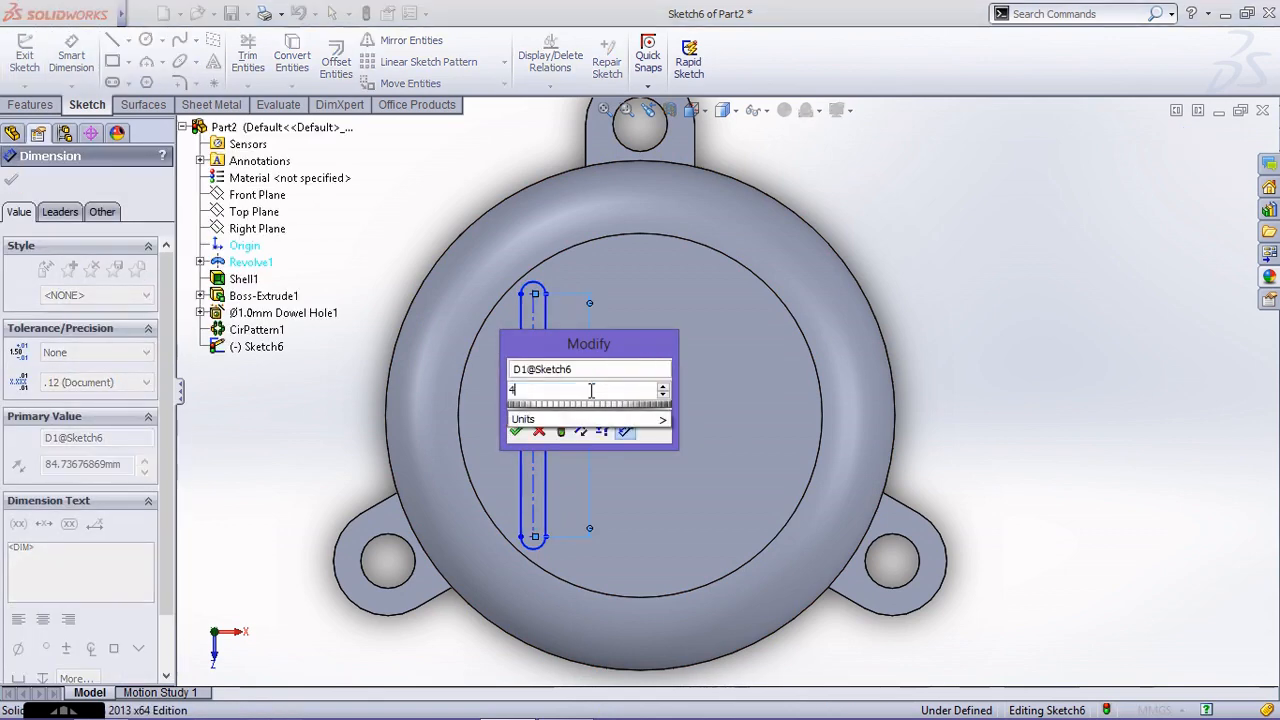
type("4*25.4")
key("Return")
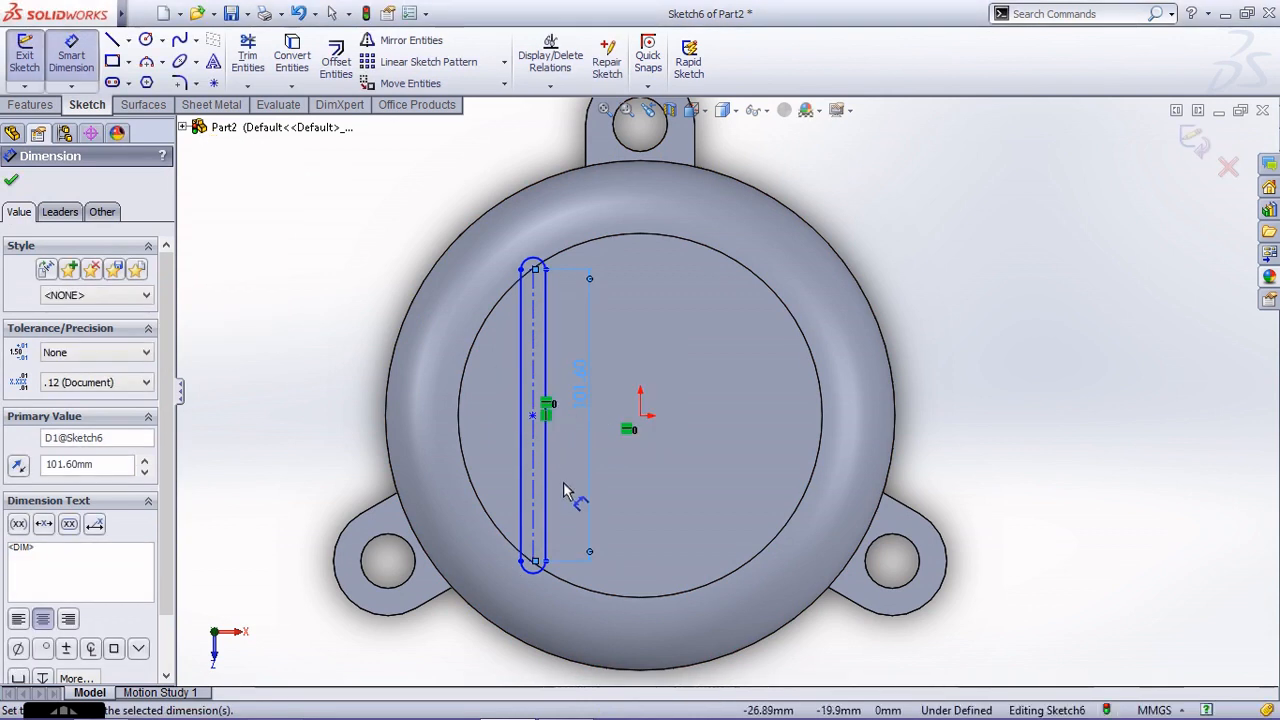
left_click(538, 576)
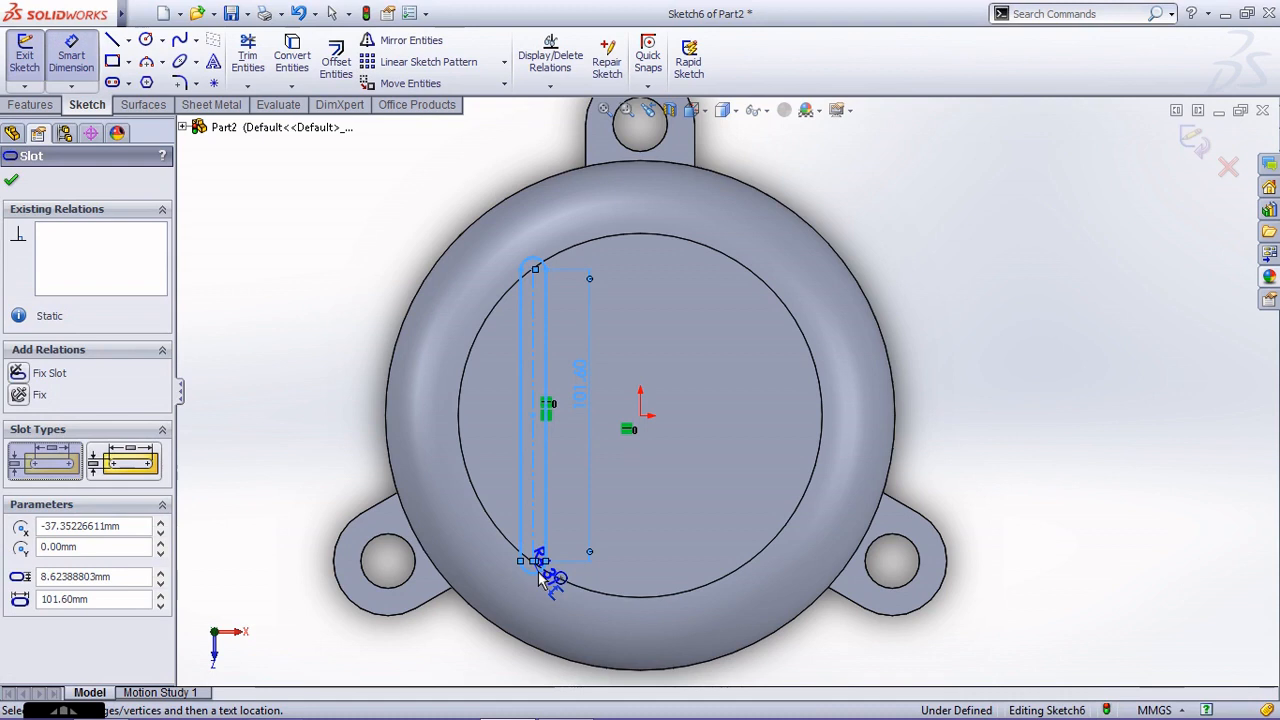
key("Escape")
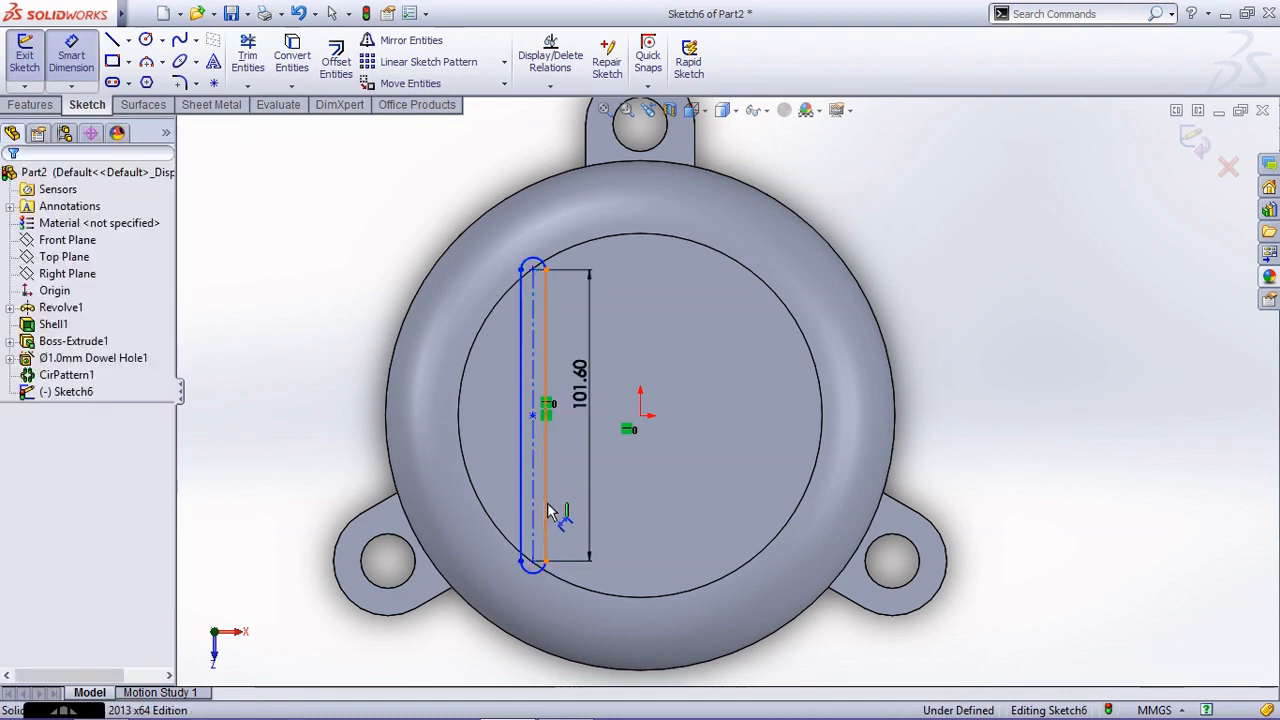
Dimension the slot's width as .35*25.4 (8.89 mm) and move the slot's centre point onto the origin
left_click(546, 512)
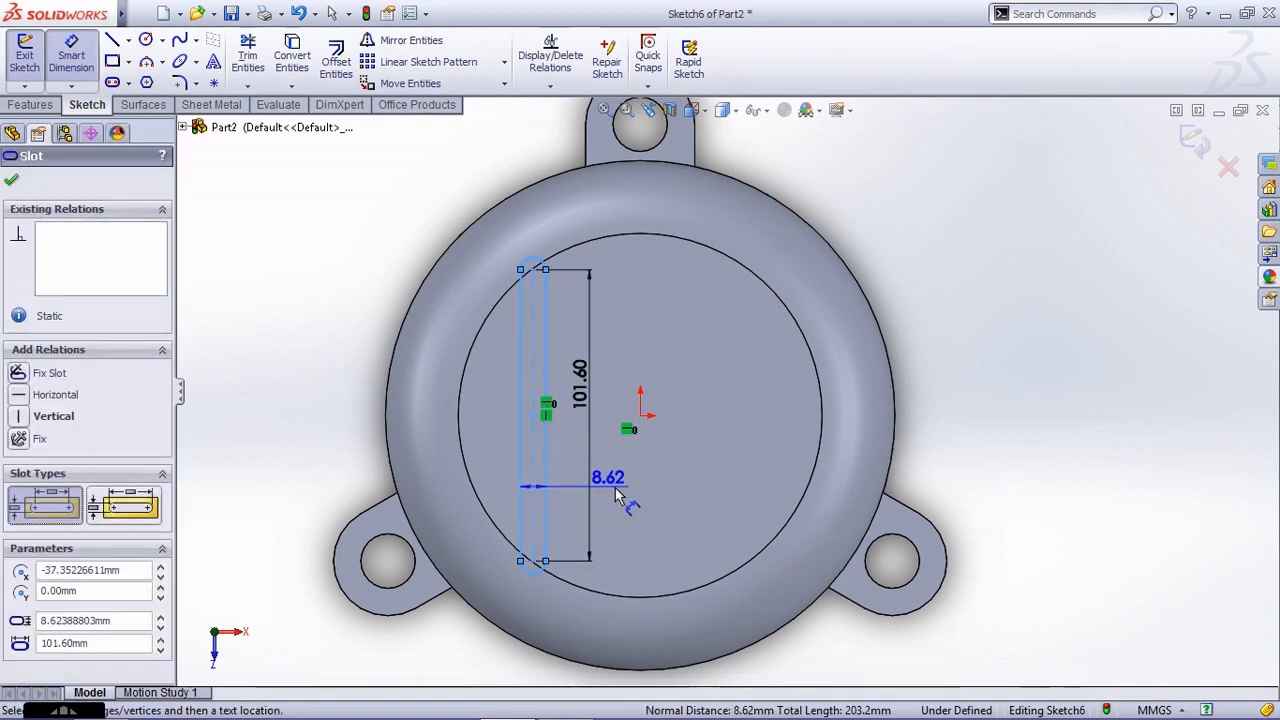
left_click(617, 493)
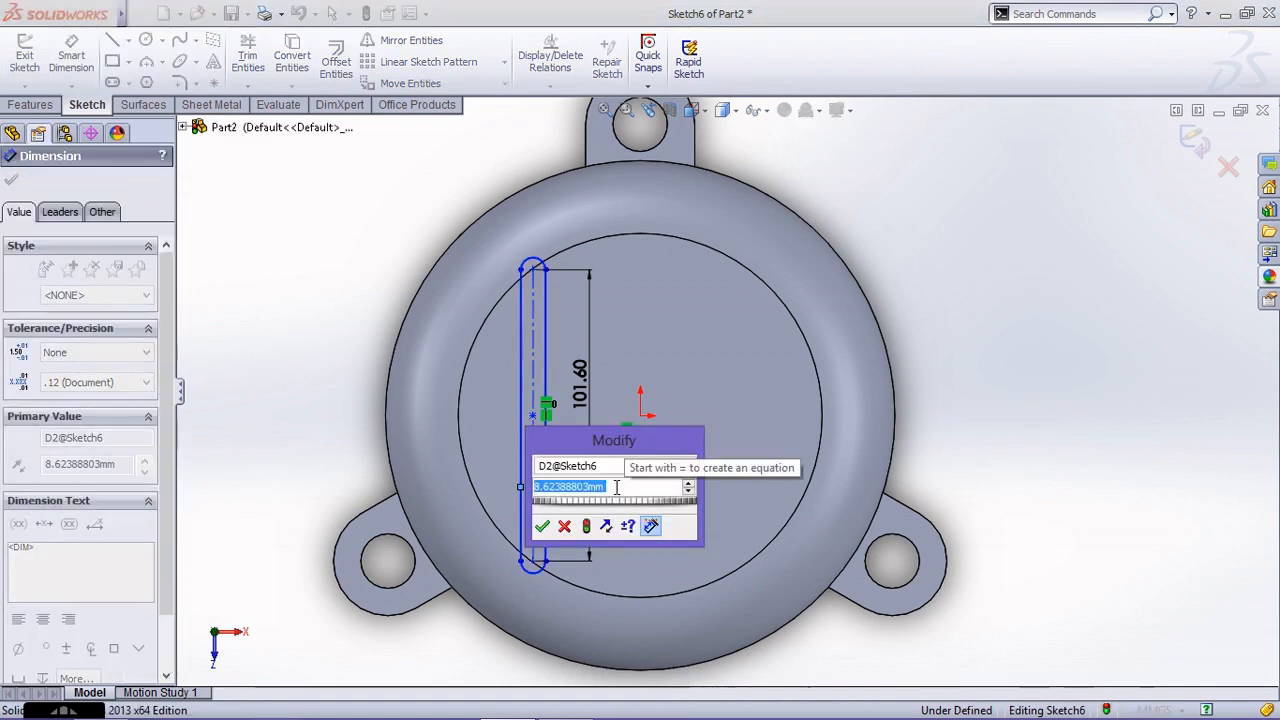
type(".35")
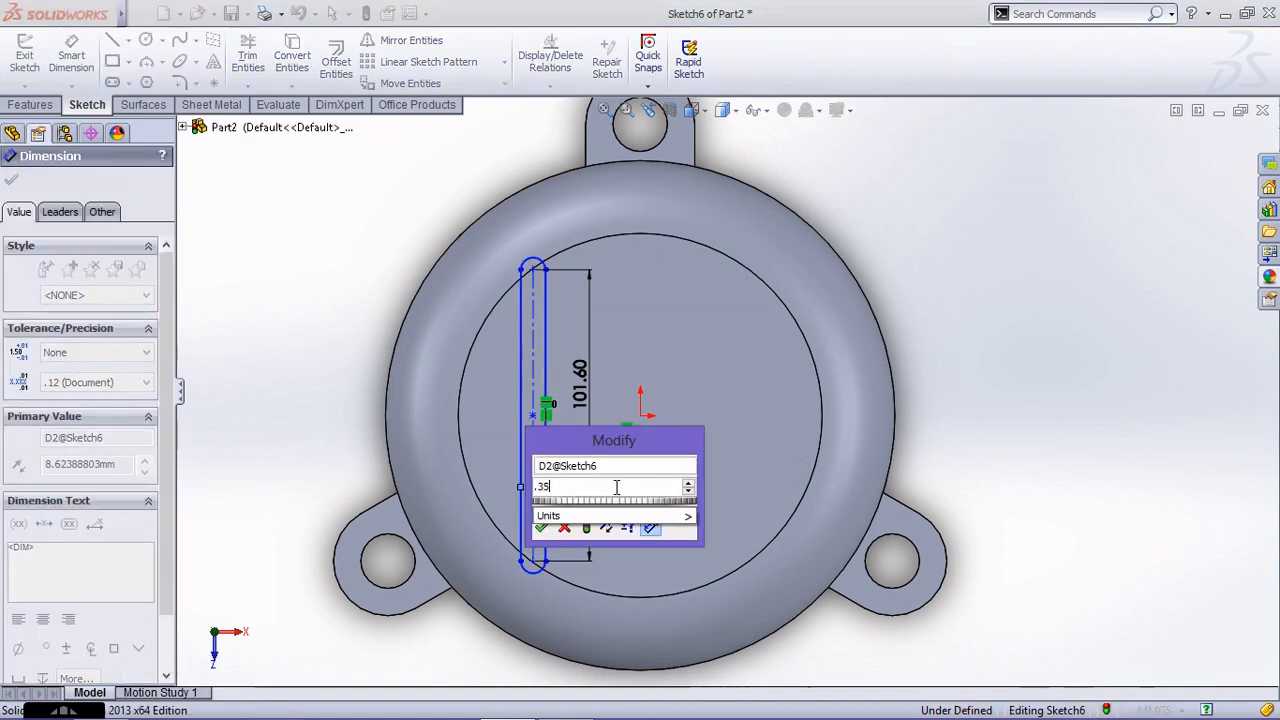
type("*25.4")
key("Return")
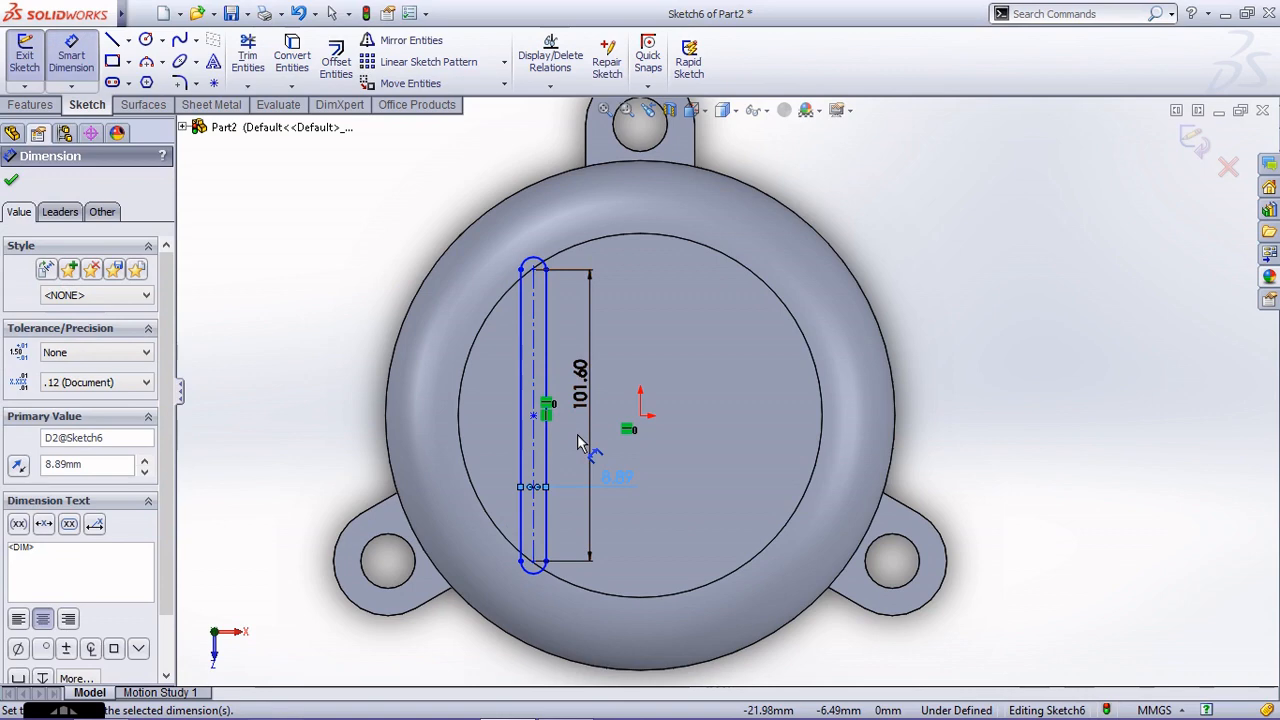
key("Escape")
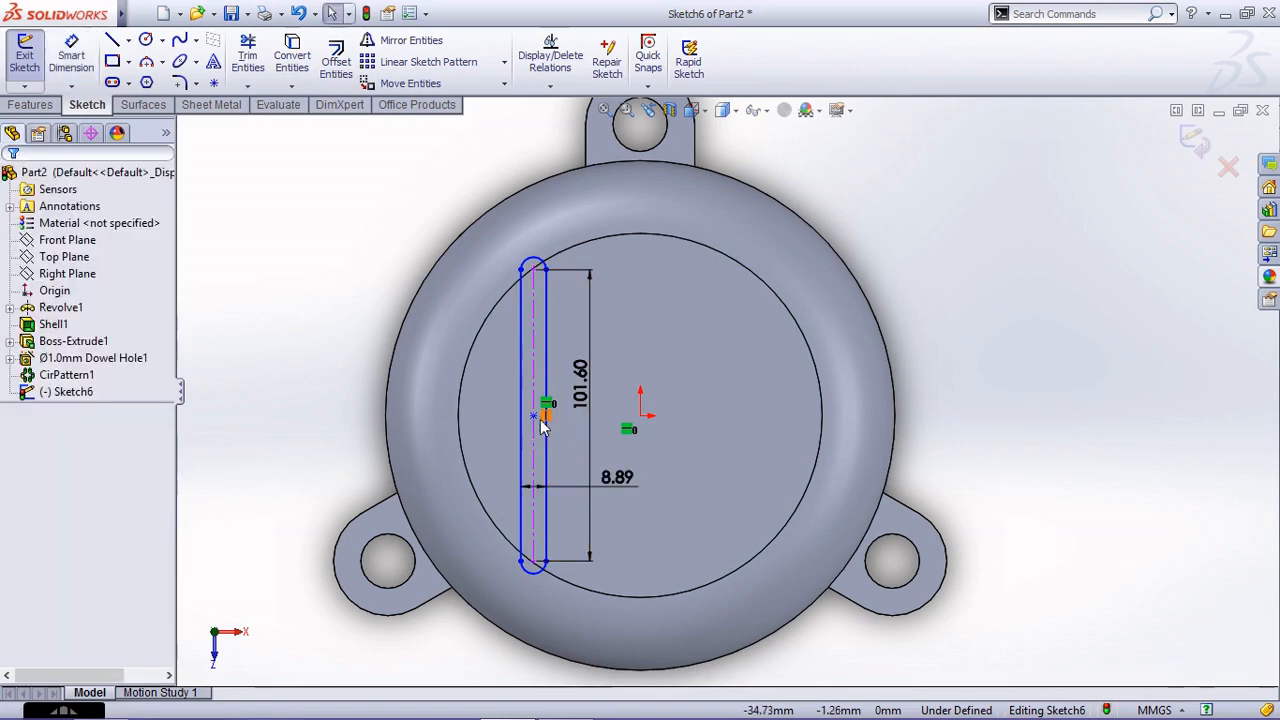
mouse_move(545, 420)
left_mouse_down()
mouse_move(622, 432)
mouse_move(640, 415)
left_mouse_up()
left_click(952, 408)
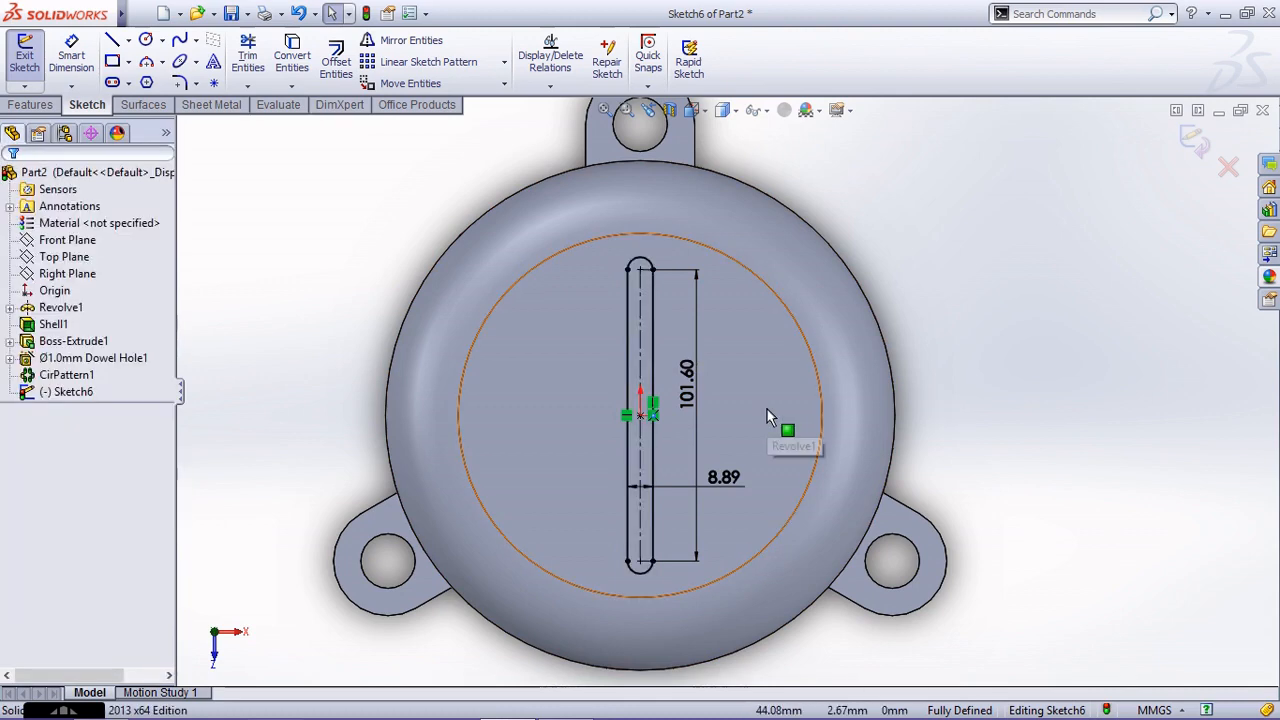
Finish the slot sketch and cut it through the cap's top wall with the Up To Next end condition
left_click(1192, 145)
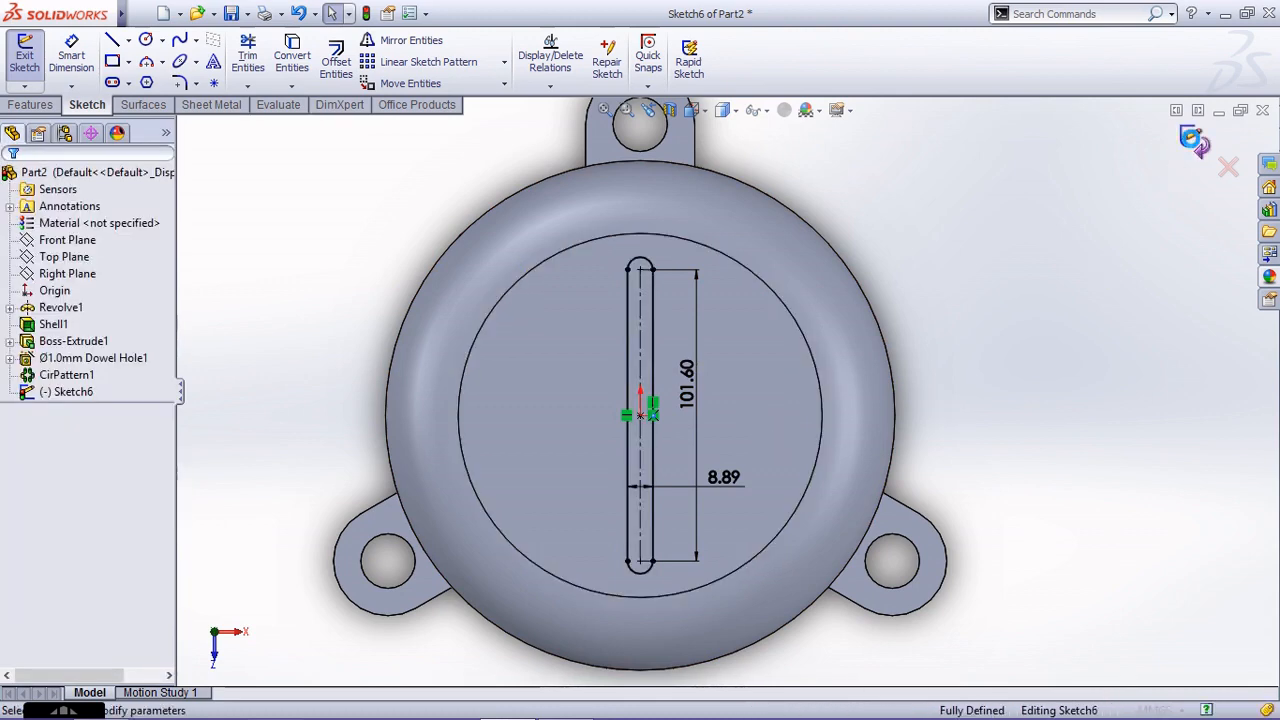
middle_click_drag(989, 171, 1005, 148)
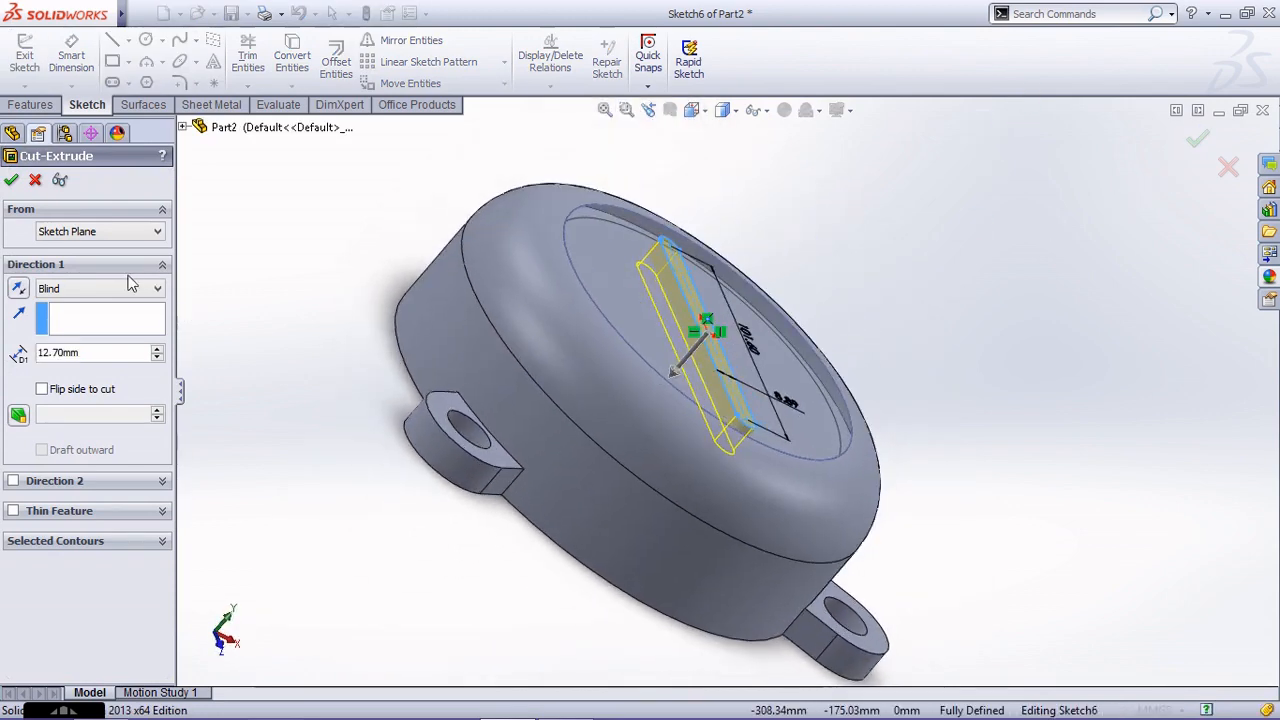
left_click(128, 288)
left_click(101, 330)
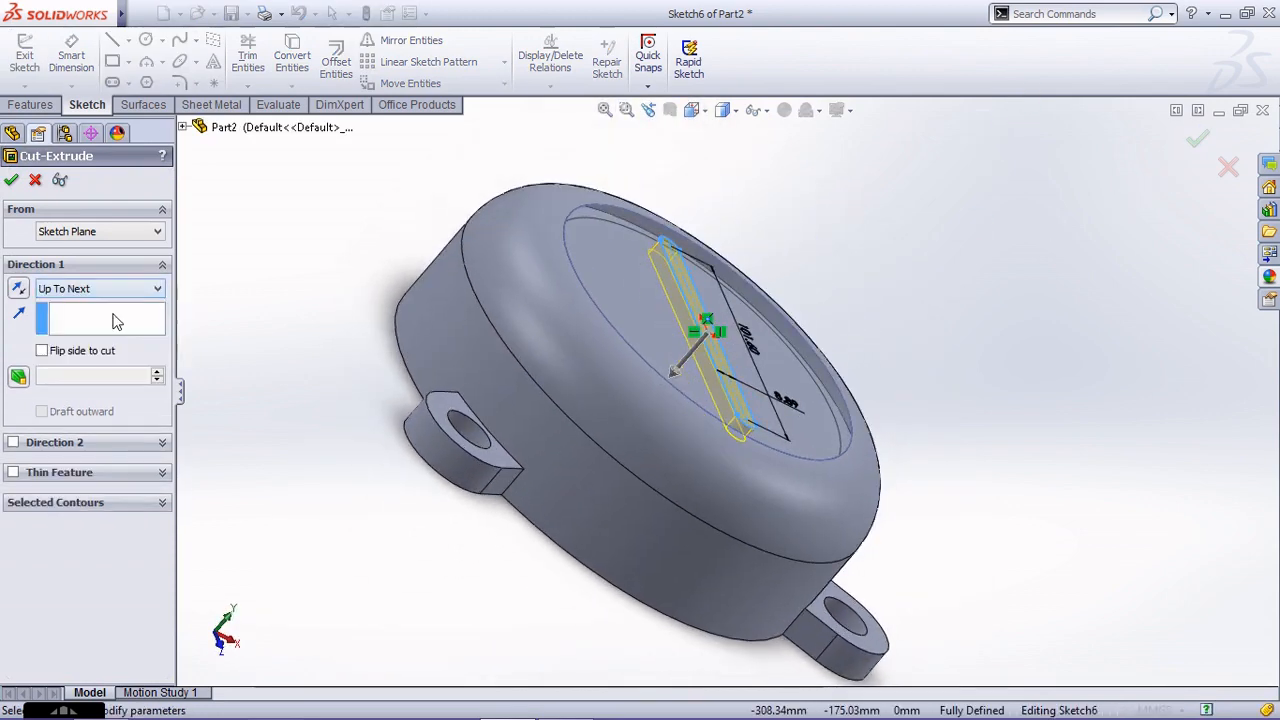
left_click(12, 180)
middle_click_drag(991, 297, 899, 275)
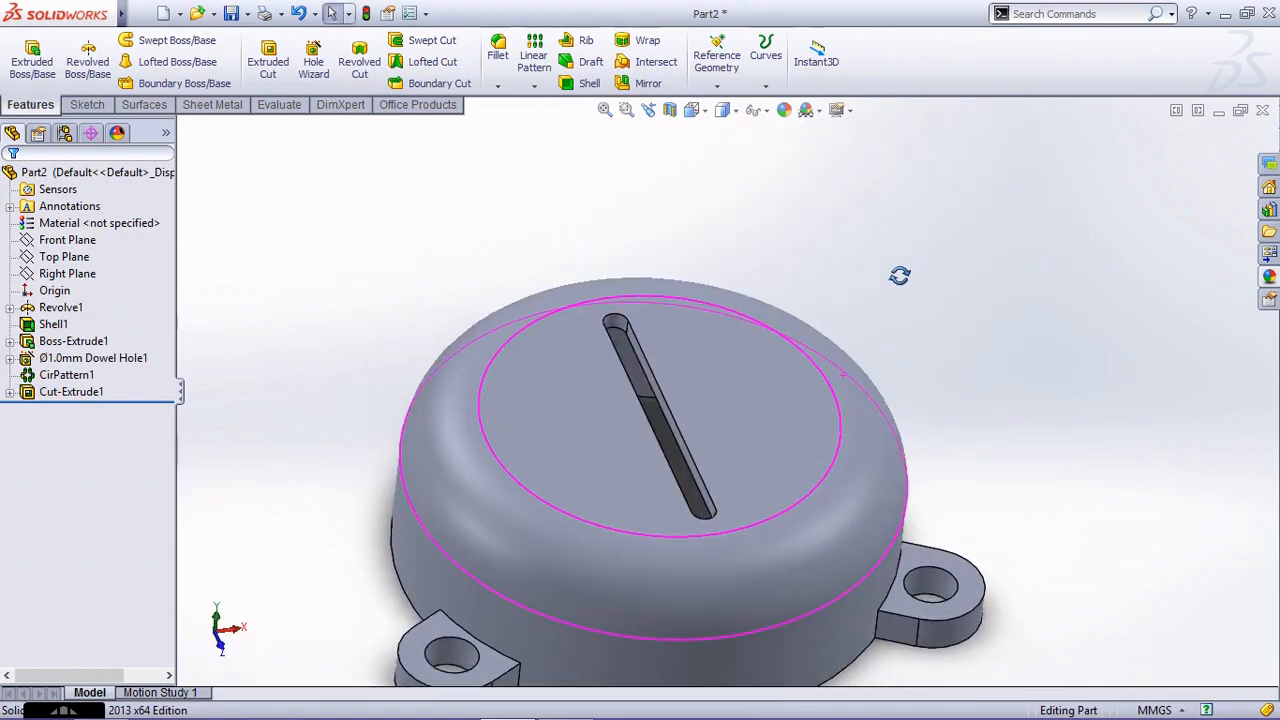
left_click(534, 55)
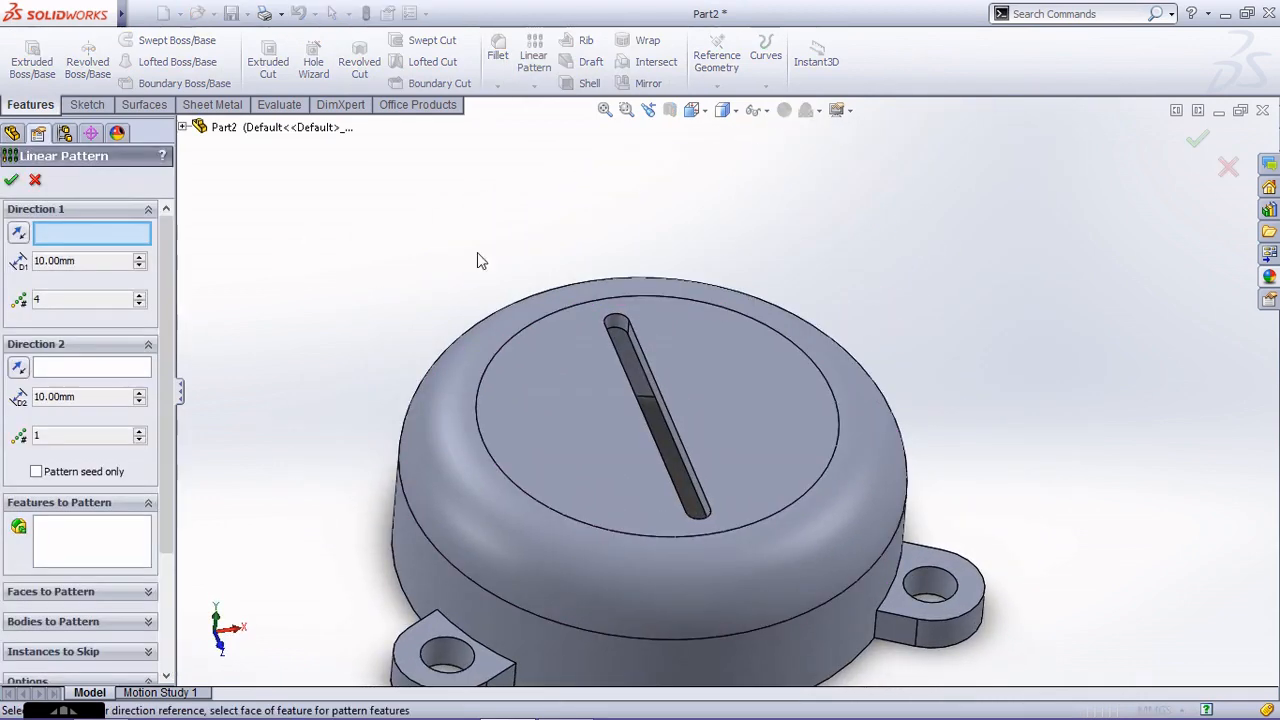
scroll(477, 260, "up", 1)
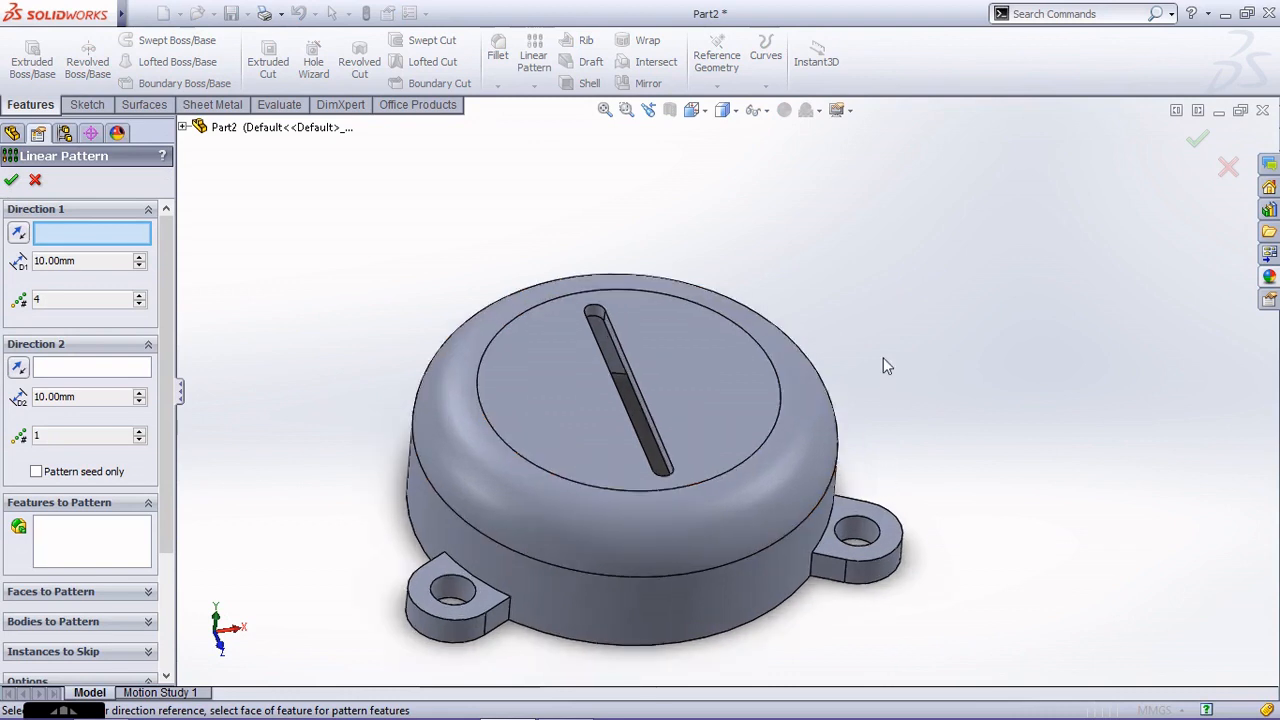
key("Escape")
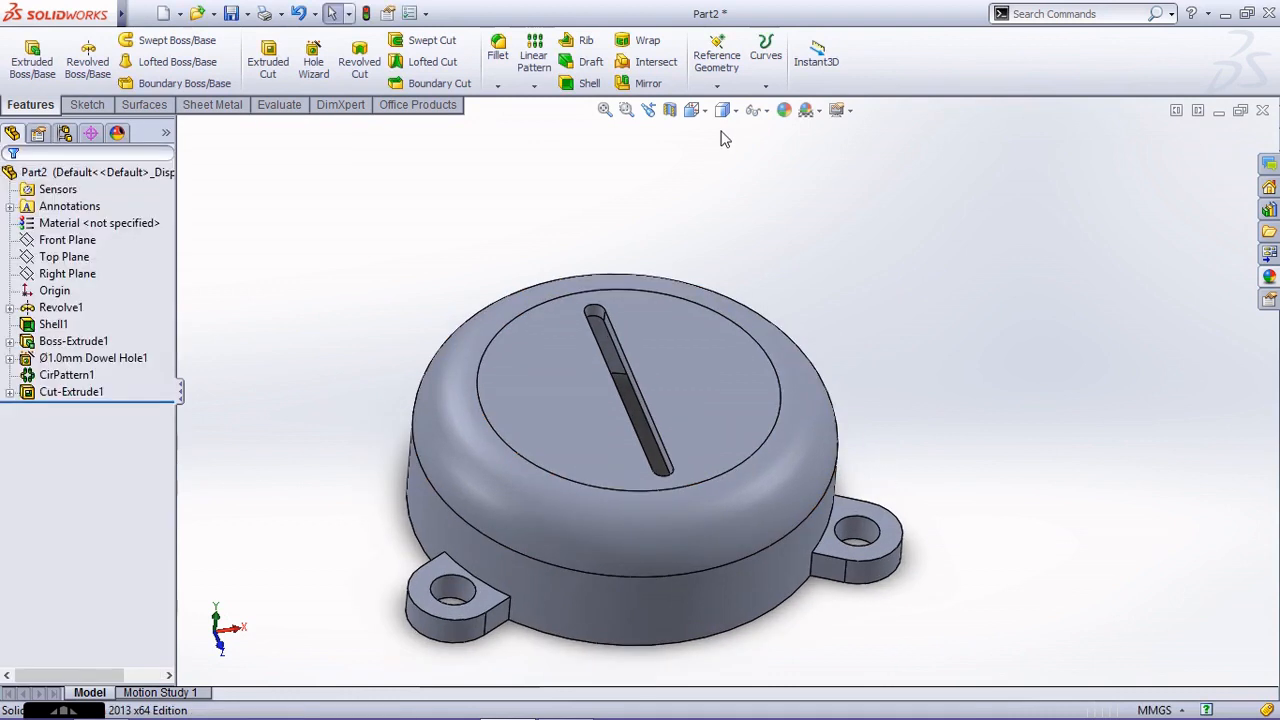
Create a reference axis at the intersection of the Front Plane and the Top Plane
left_click(717, 60)
left_click(733, 123)
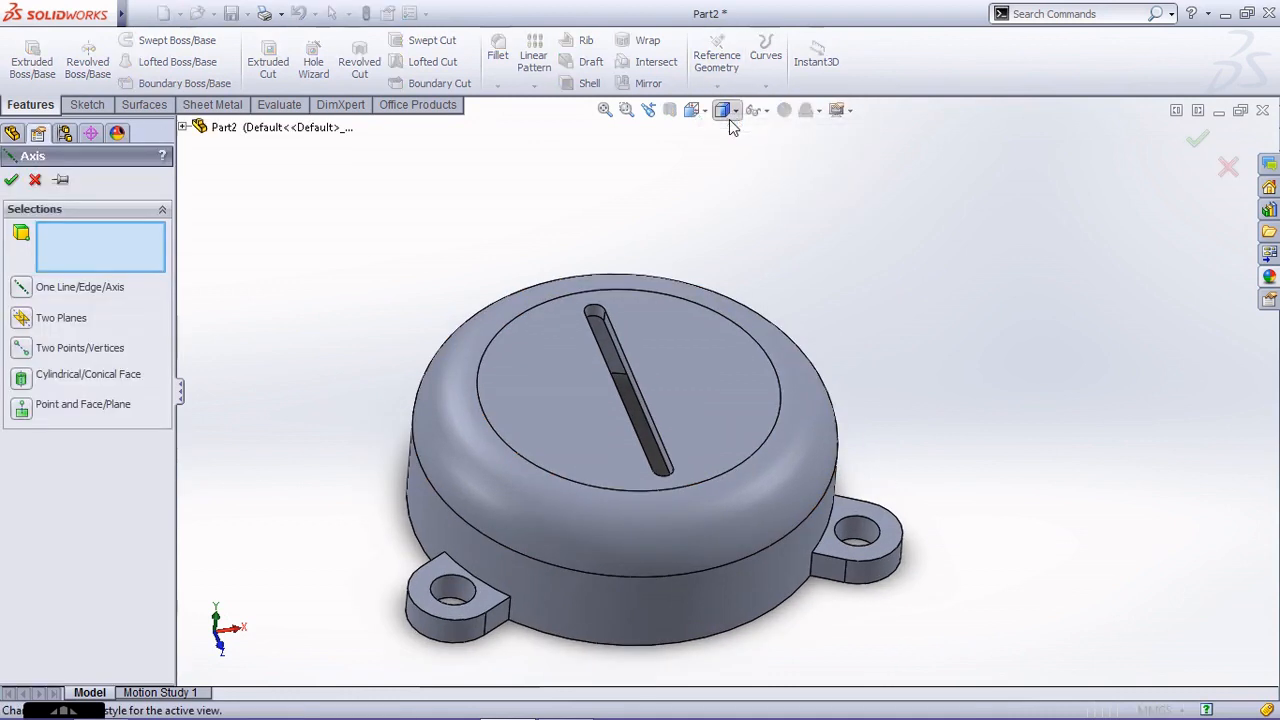
left_click(183, 127)
left_click(232, 197)
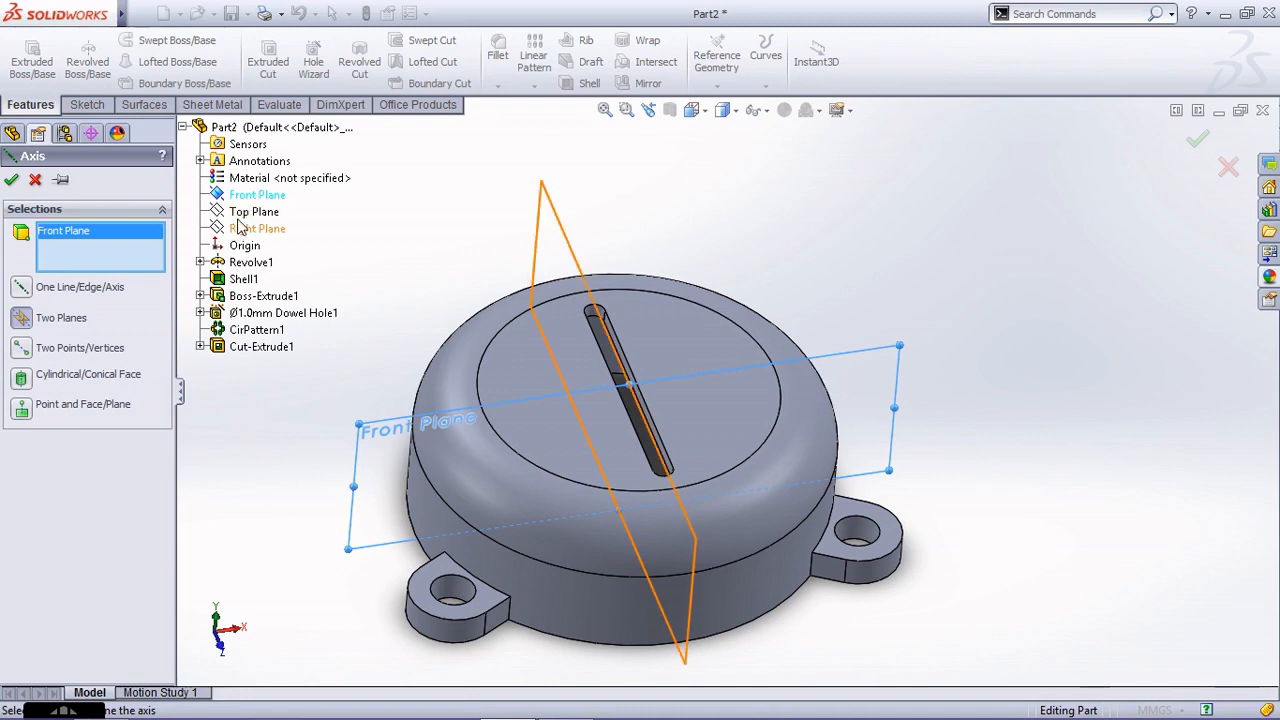
left_click(250, 211)
left_click(11, 179)
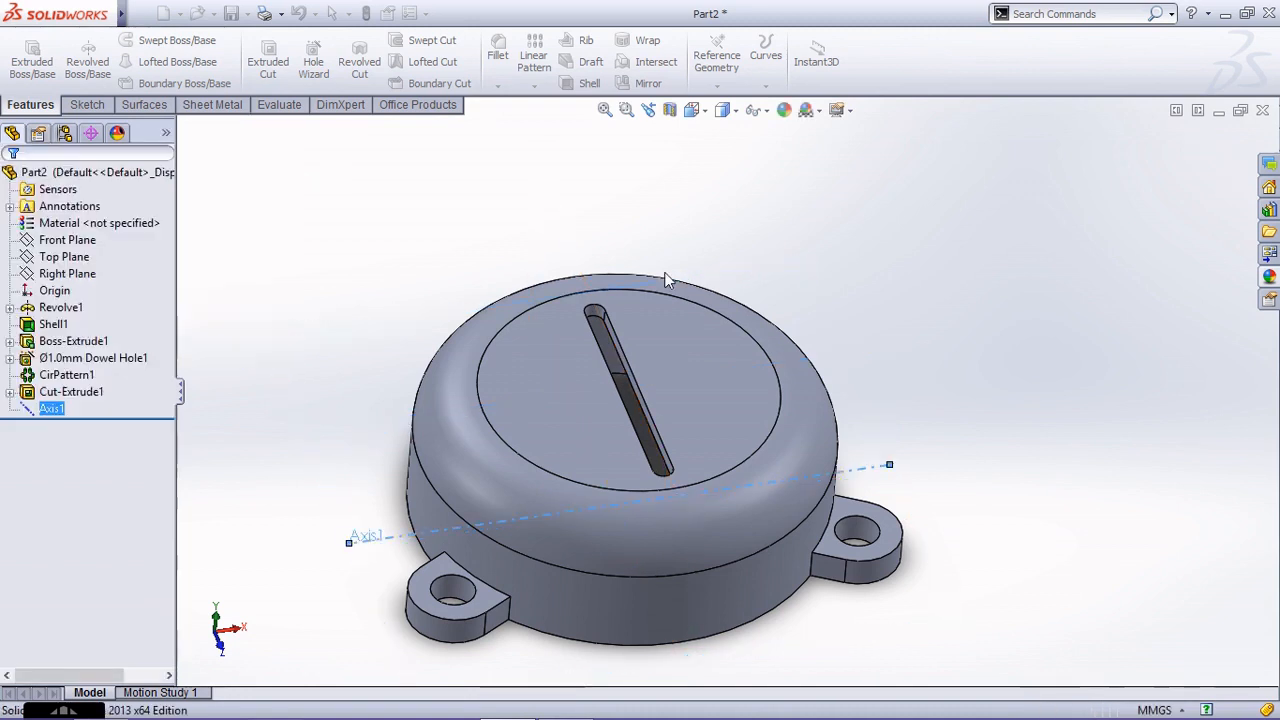
left_click(858, 268)
Set up a linear pattern of the slot cut along Axis1 with 4 instances spaced .6*25.4 (15.24 mm) apart
middle_click_drag(797, 268, 782, 352)
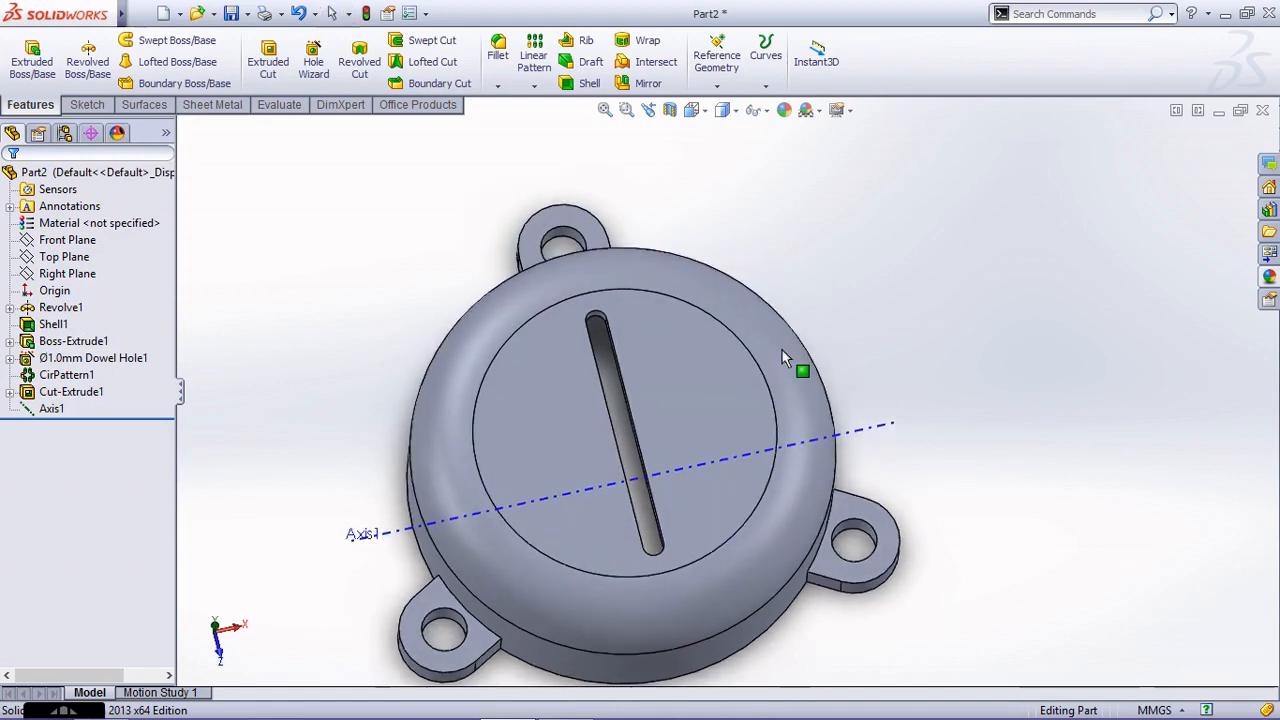
left_click(534, 57)
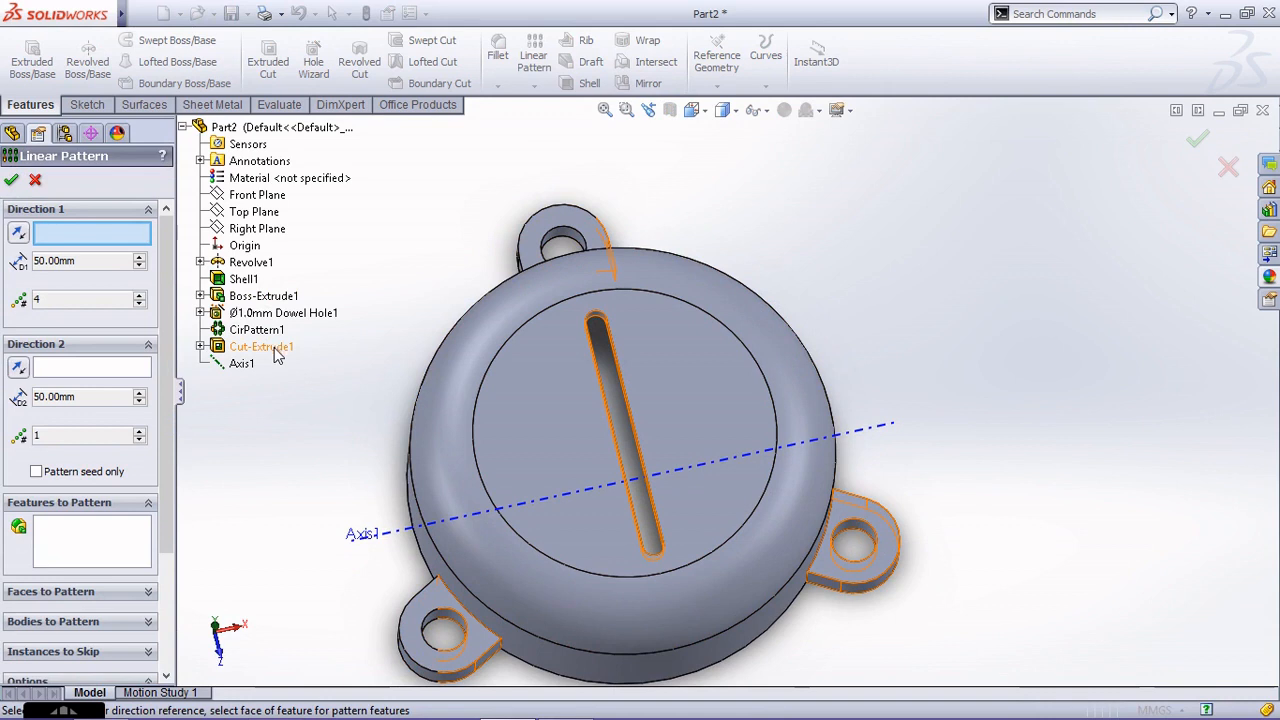
scroll(450, 243, "up", 2)
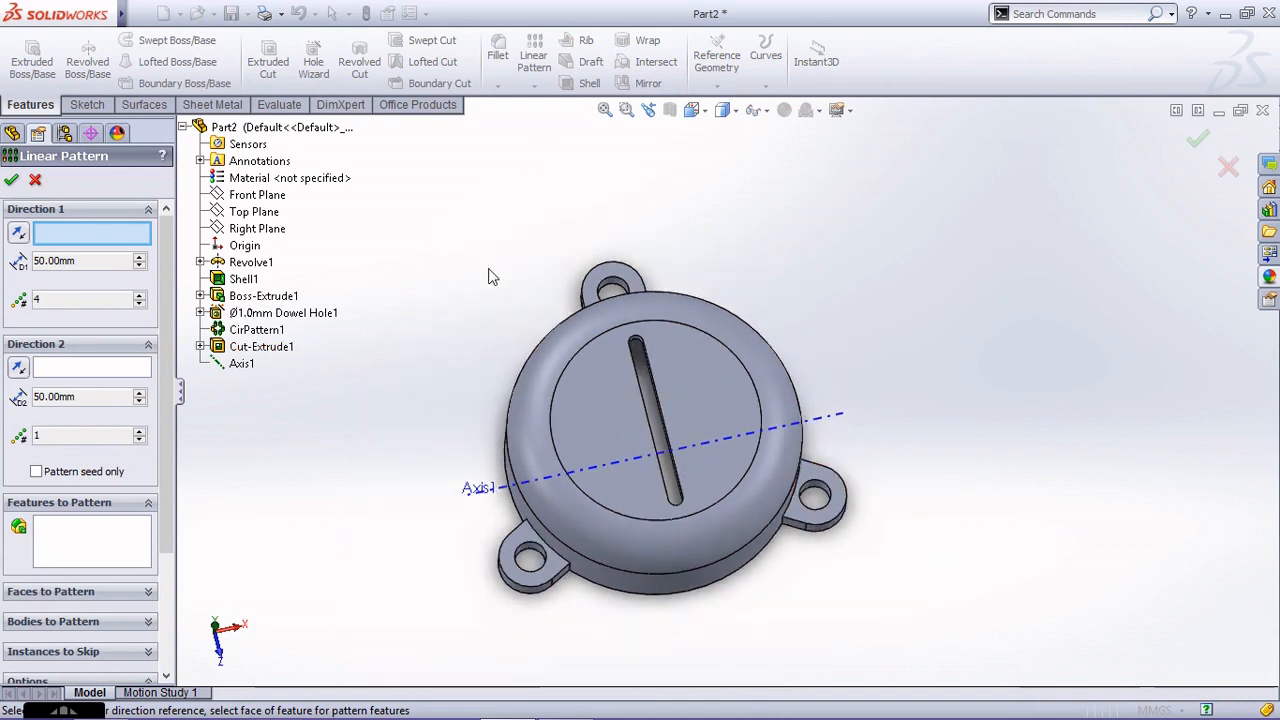
left_click(277, 356)
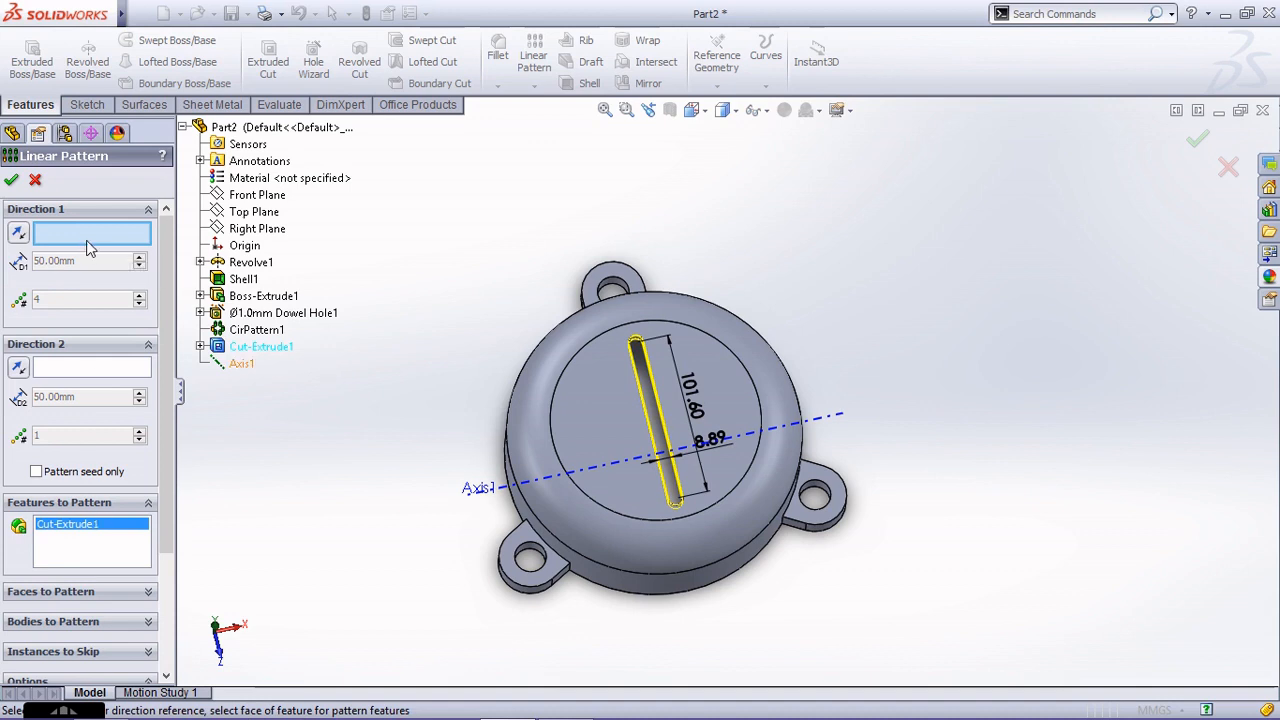
left_click(599, 466)
left_click(103, 362)
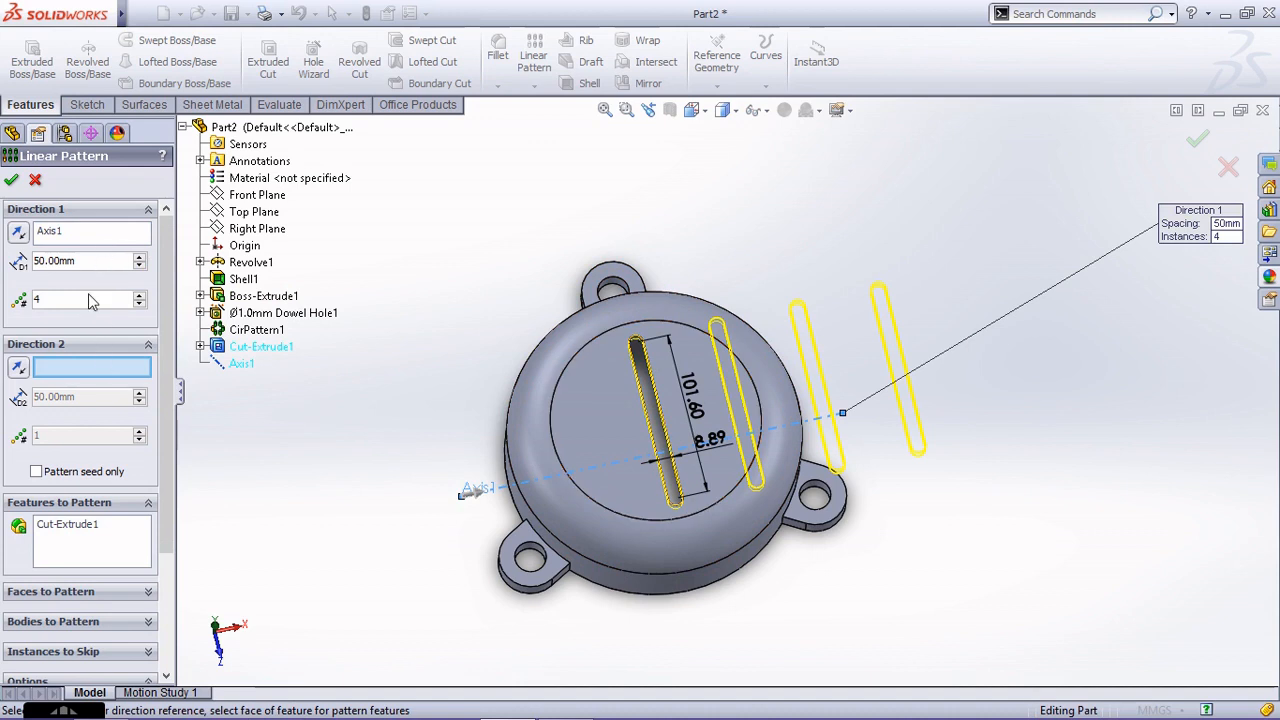
left_click_drag(84, 304, 4, 301)
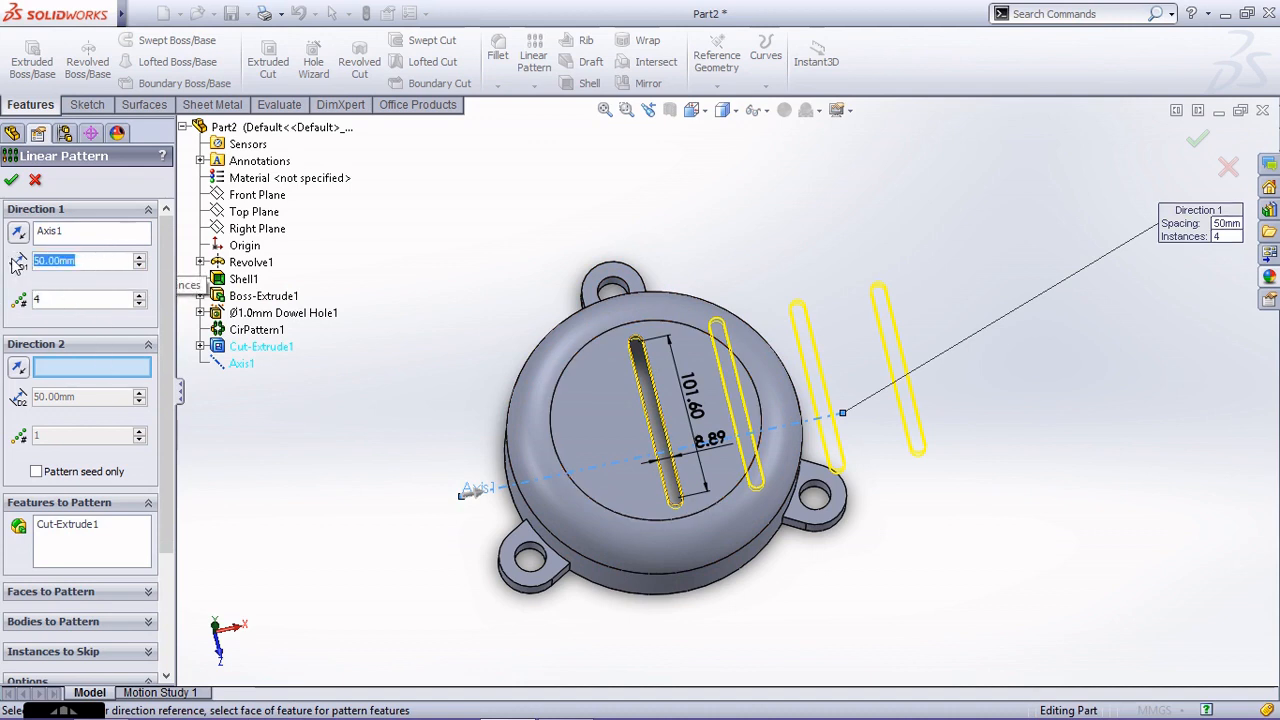
type(".6")
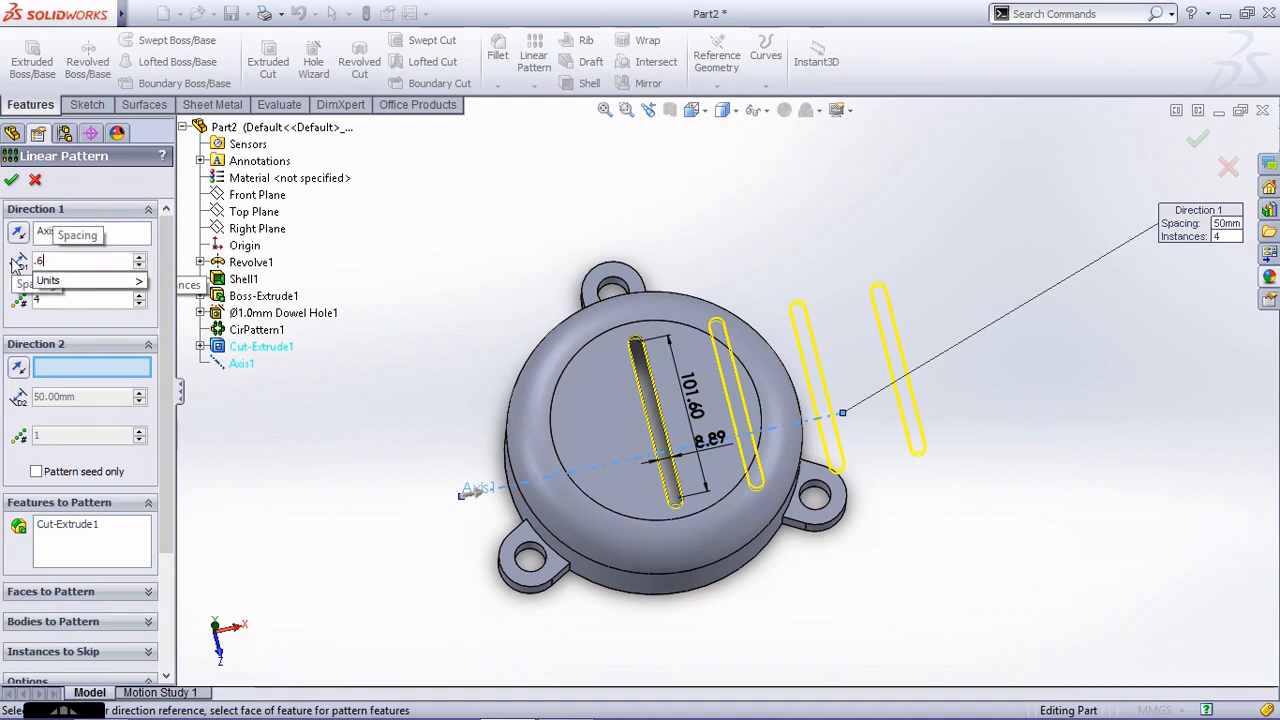
type("*25.4")
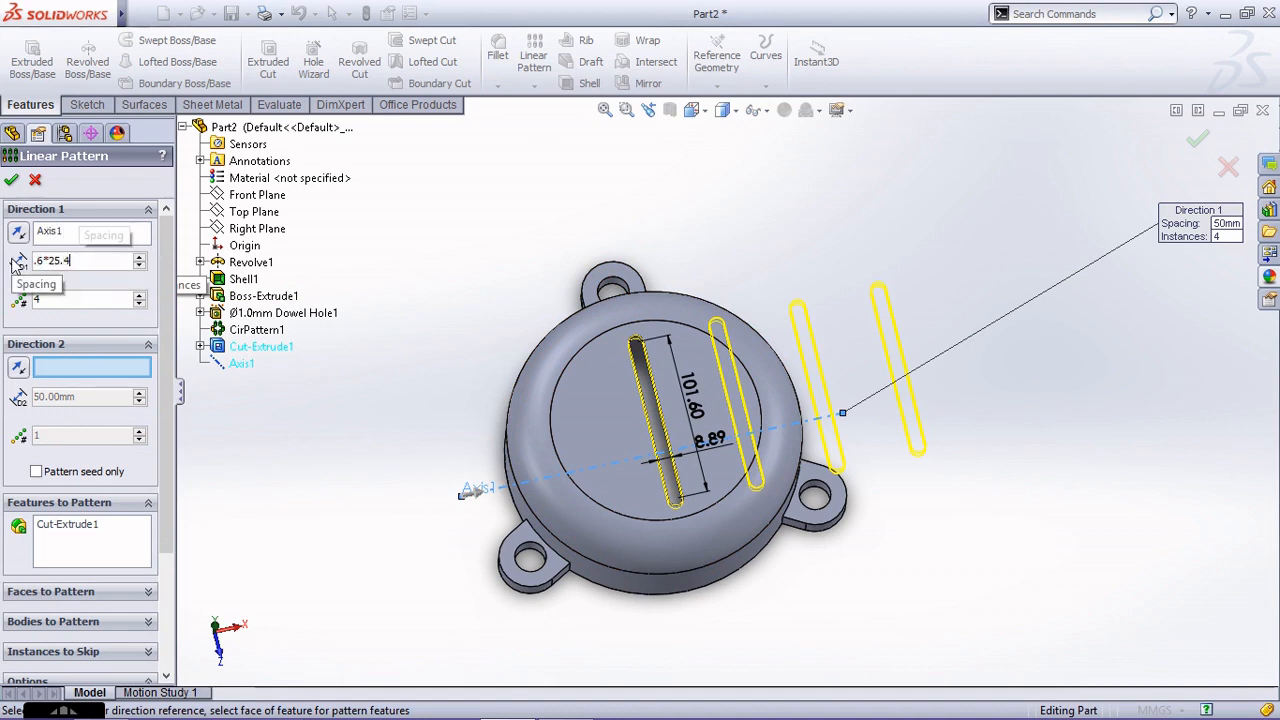
key("Return")
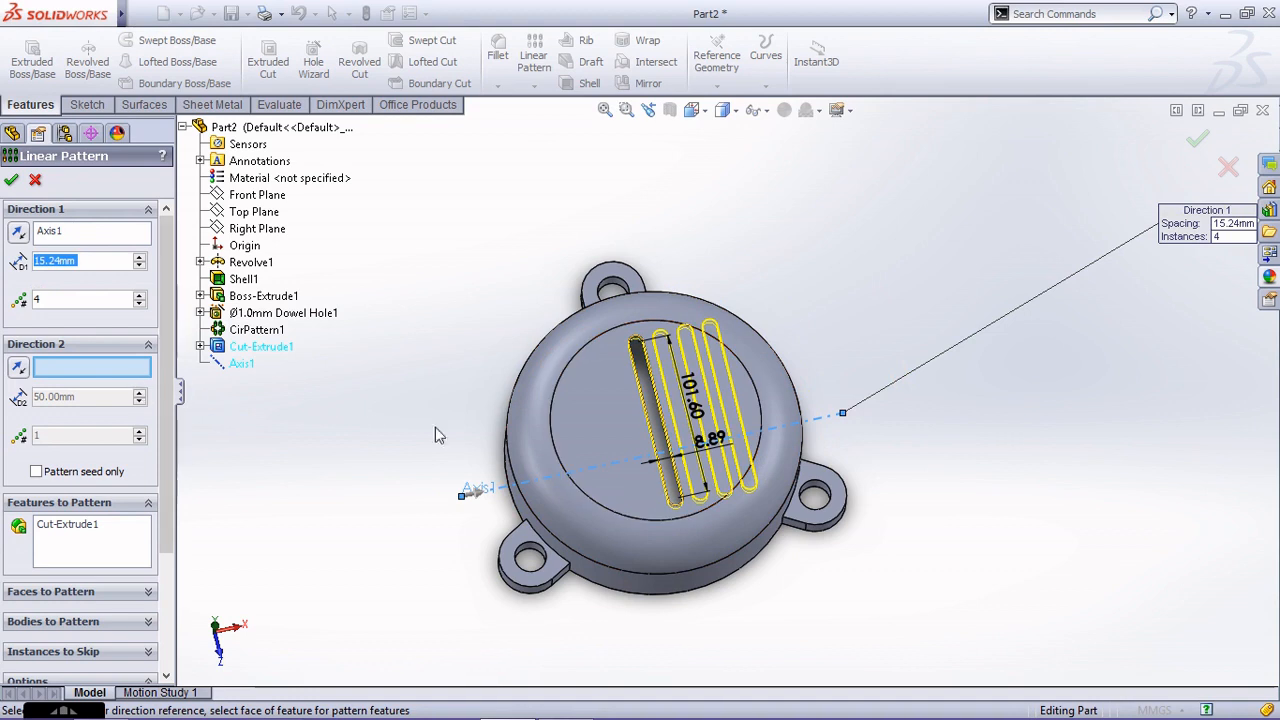
Add a reversed second pattern direction along Axis1 with 4 instances at 15.24 mm spacing, and create the pattern despite the parallel directions
left_click(597, 468)
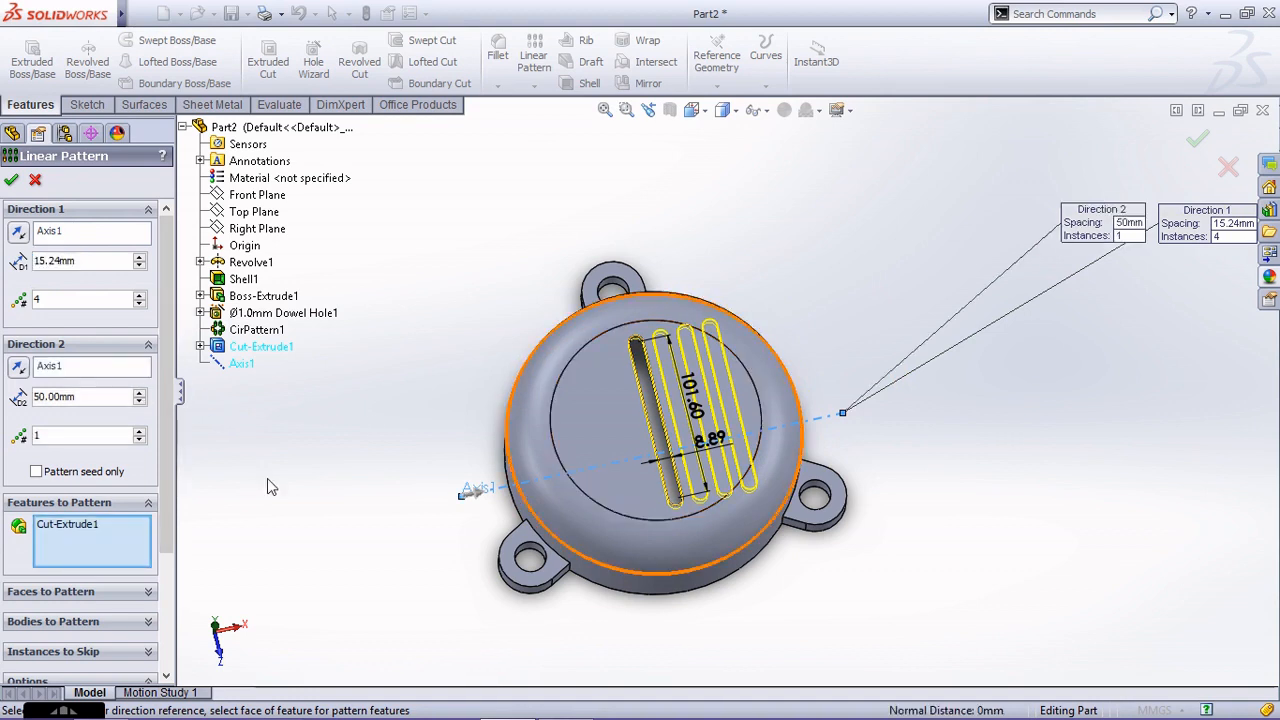
left_click(22, 366)
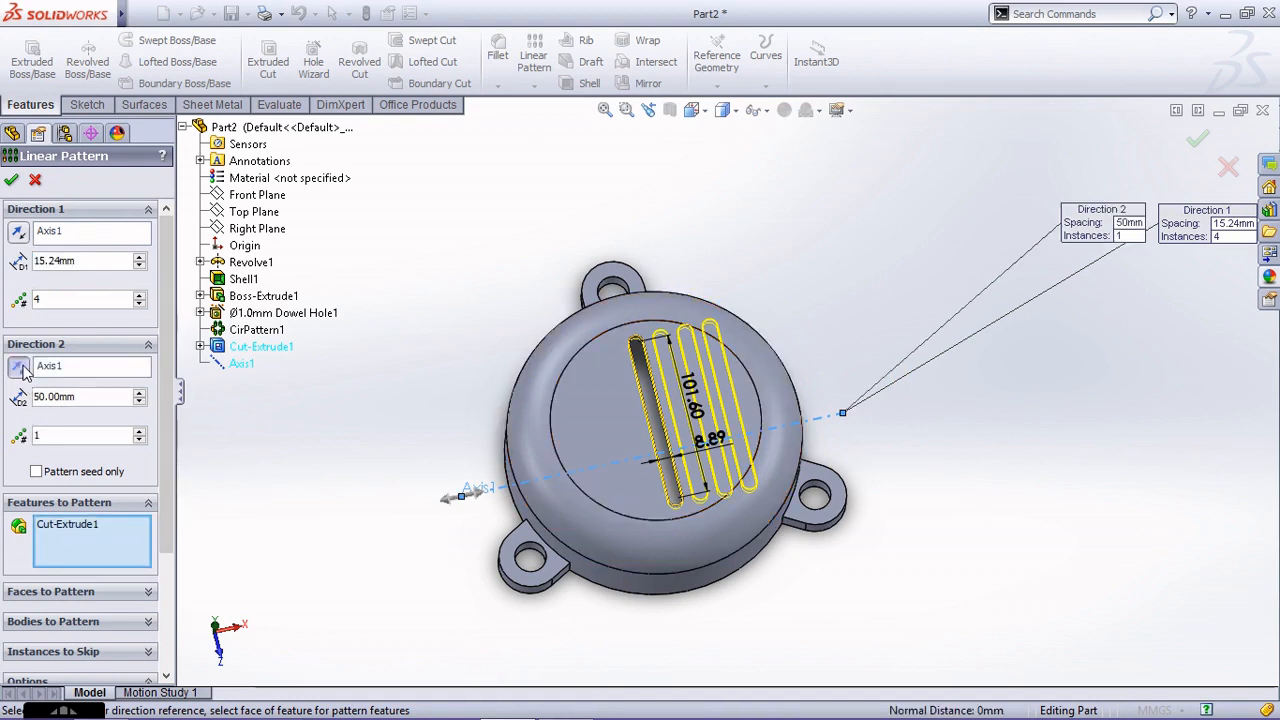
double_click(78, 435)
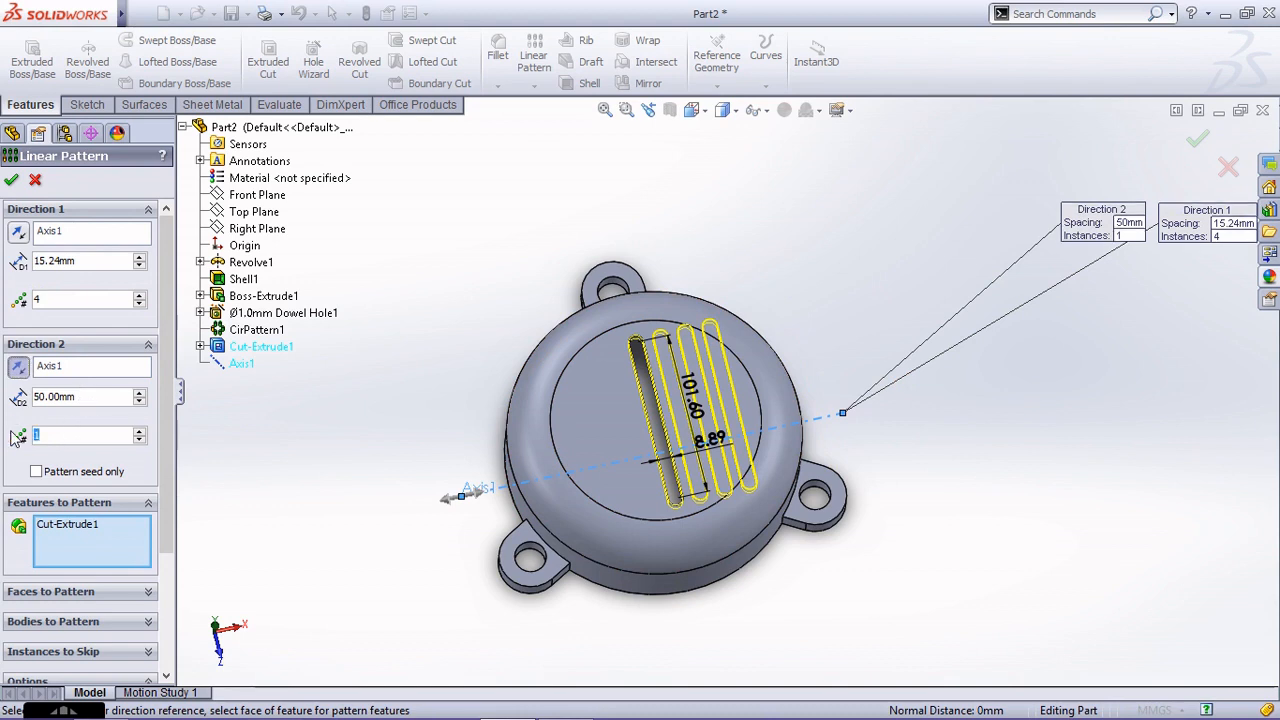
type("4")
key("Return")
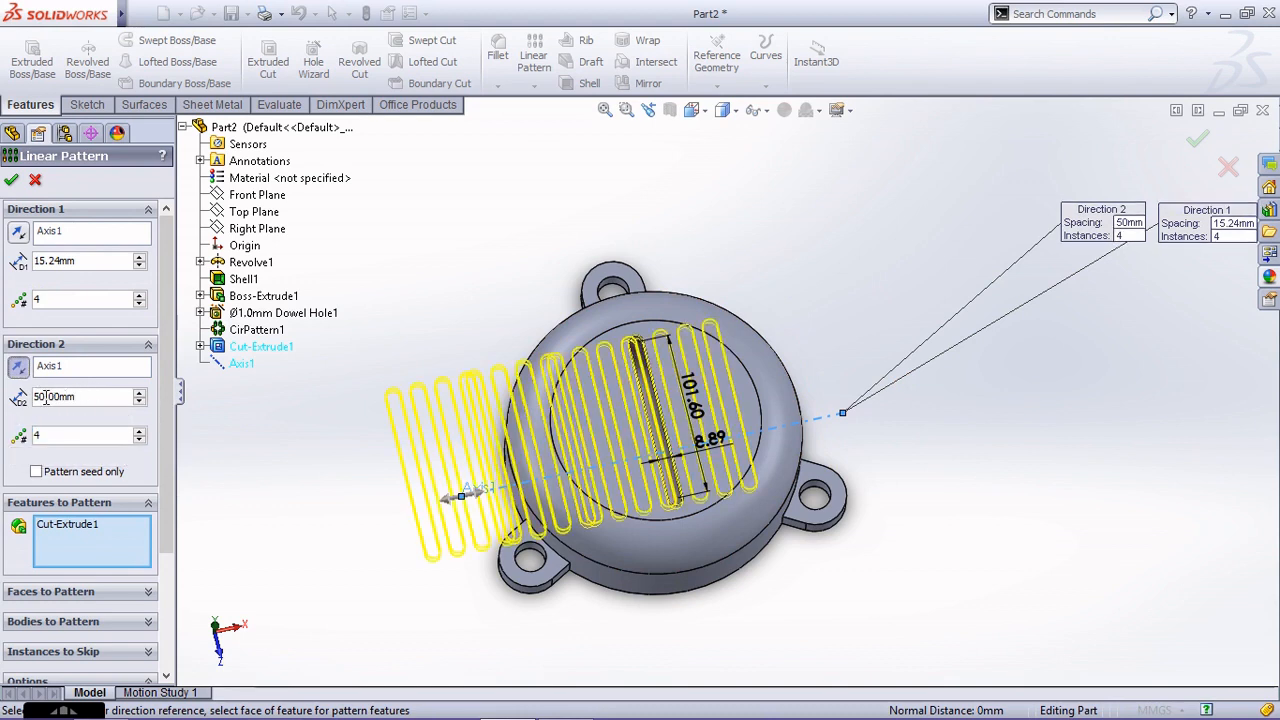
double_click(83, 396)
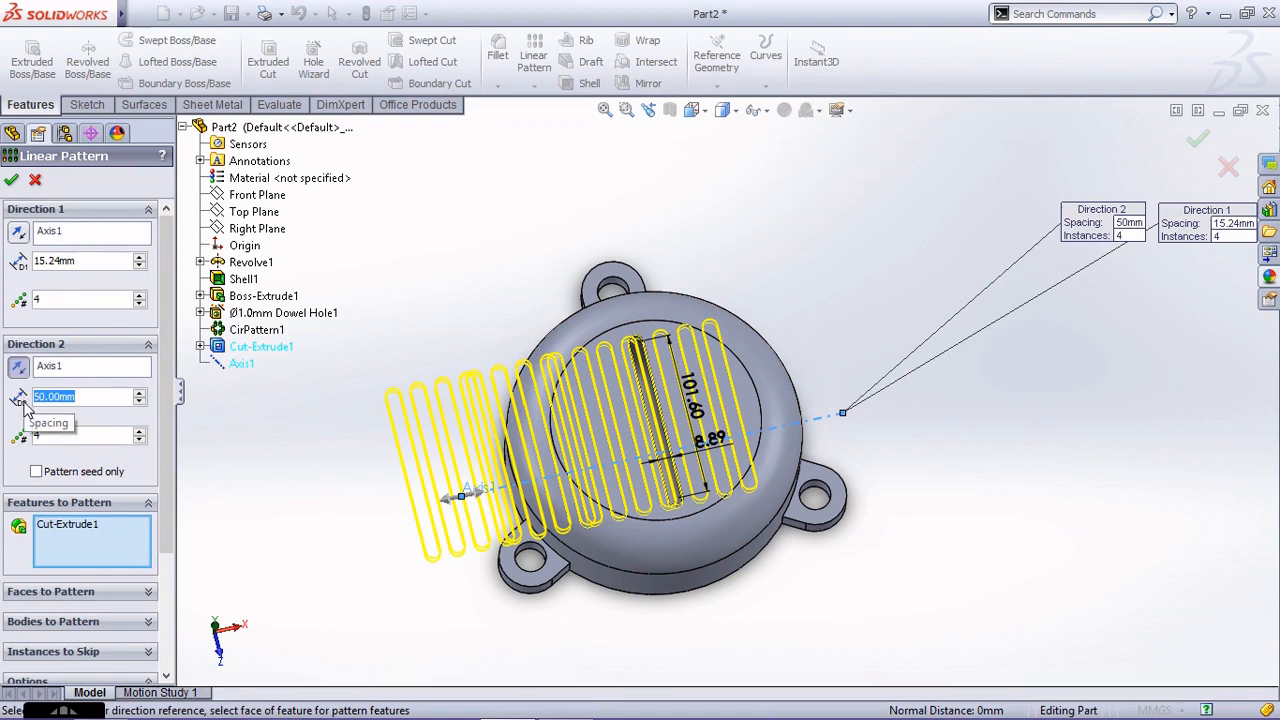
type("15")
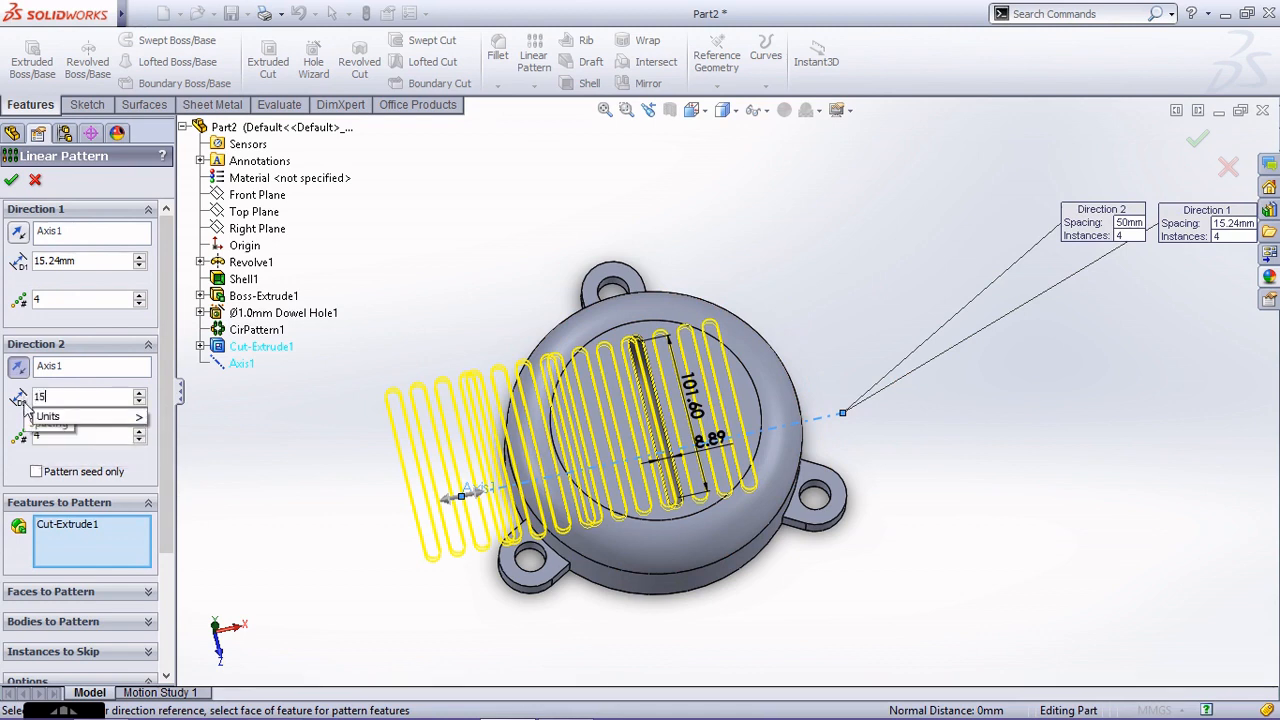
type(".24")
key("Return")
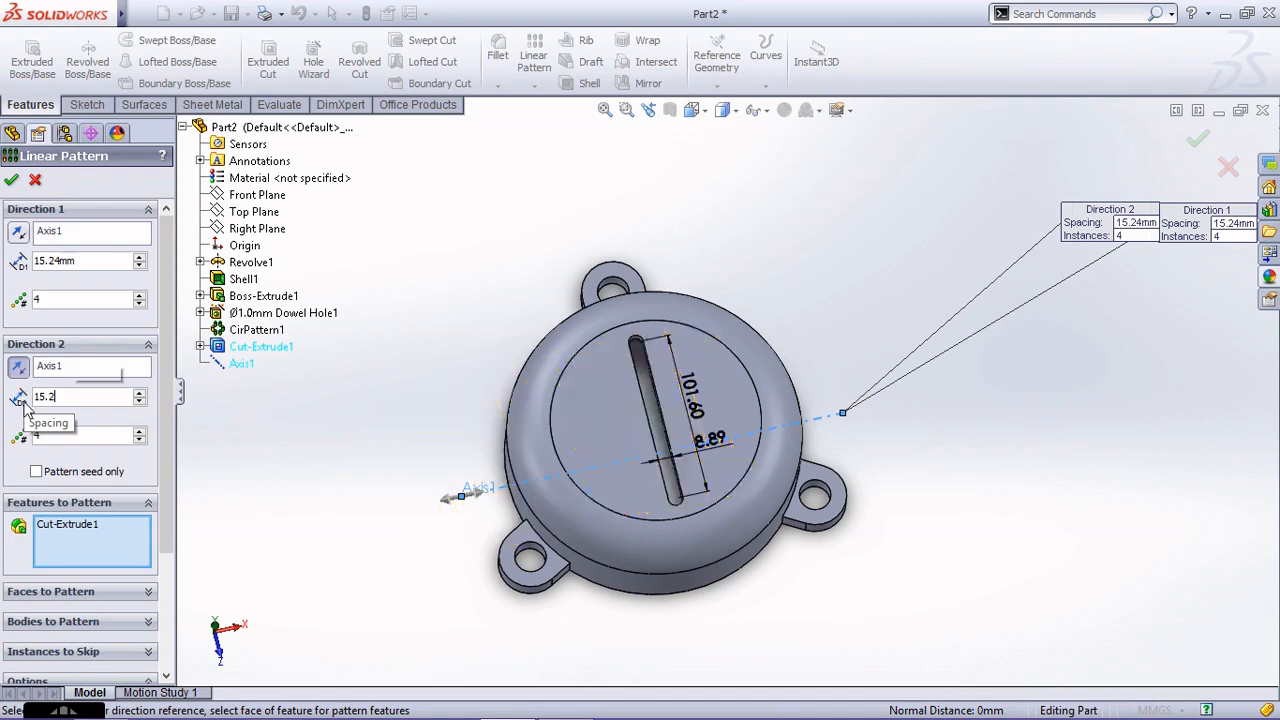
left_click(11, 180)
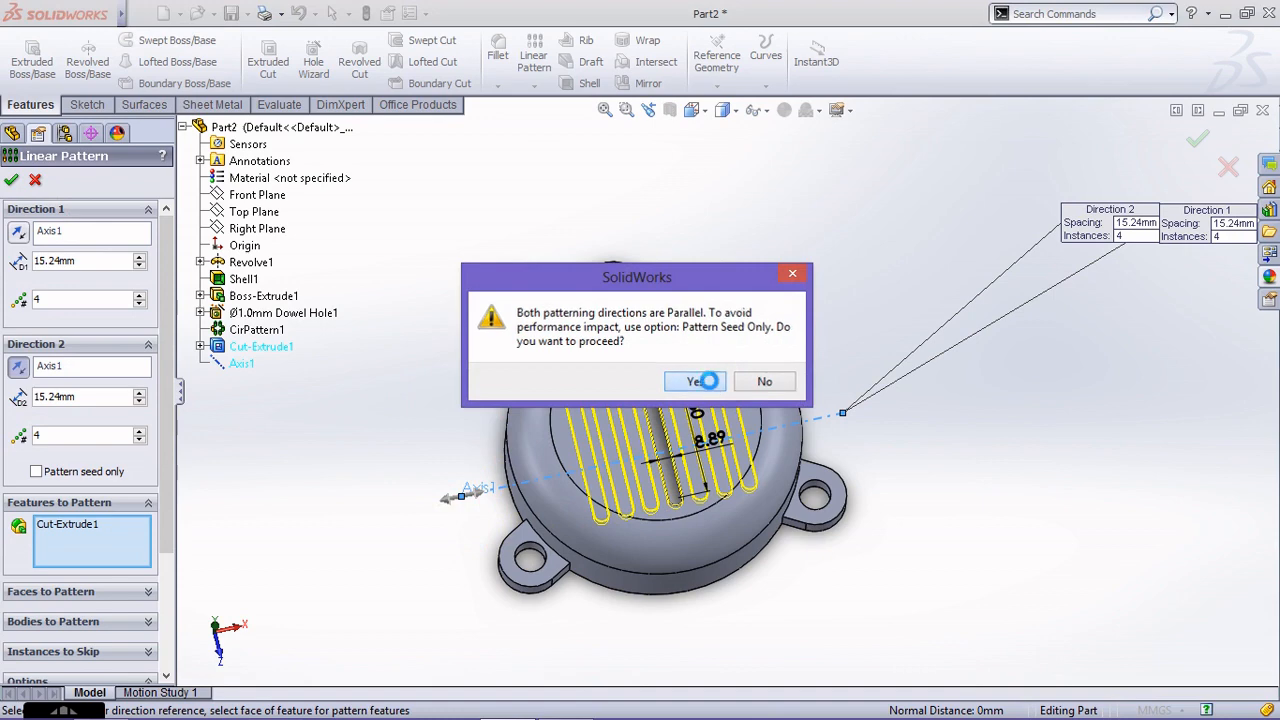
left_click(697, 382)
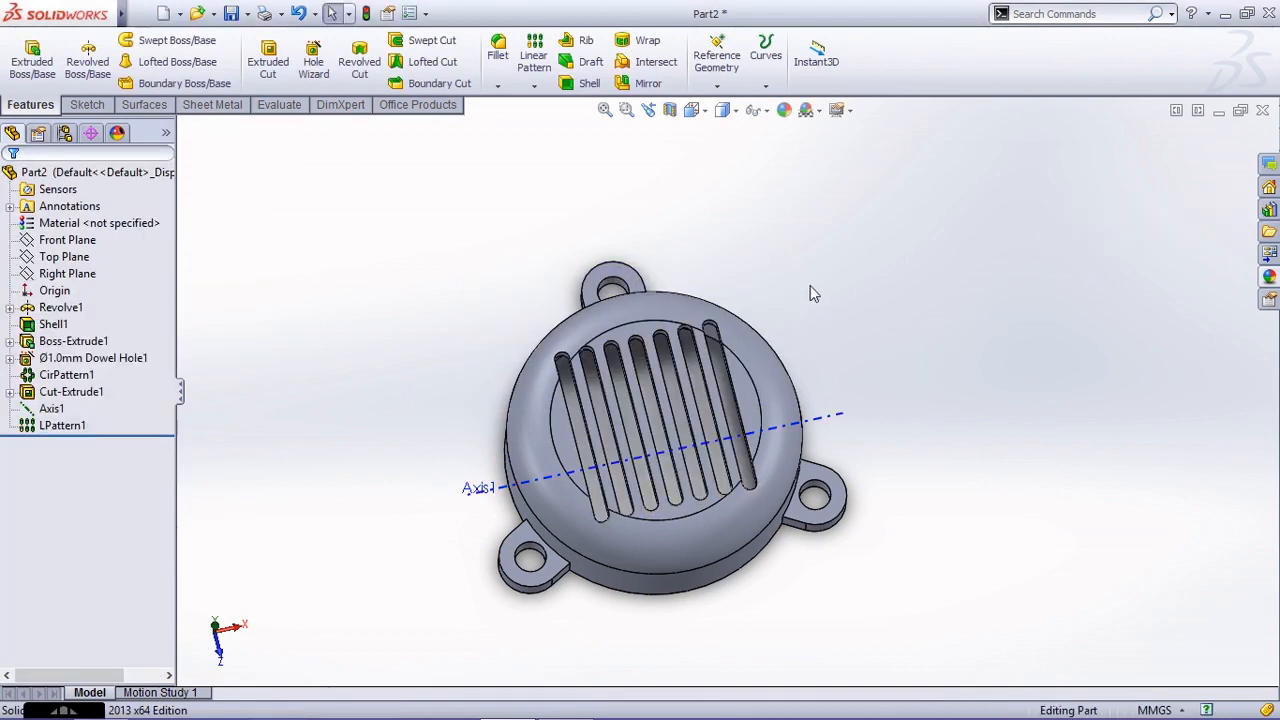
middle_click_drag(812, 290, 699, 547)
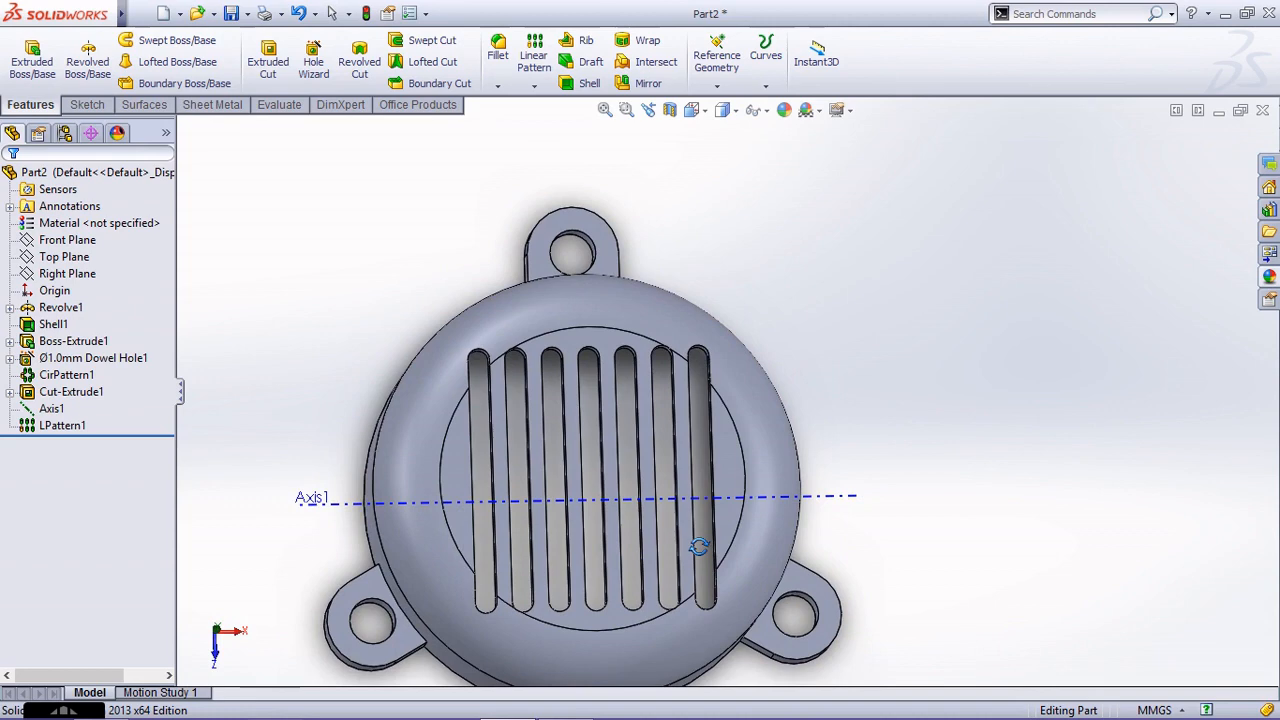
Hide the reference axis Axis1 that runs through the slotted cap
middle_click_drag(698, 547, 686, 381)
scroll(725, 396, "up", 3)
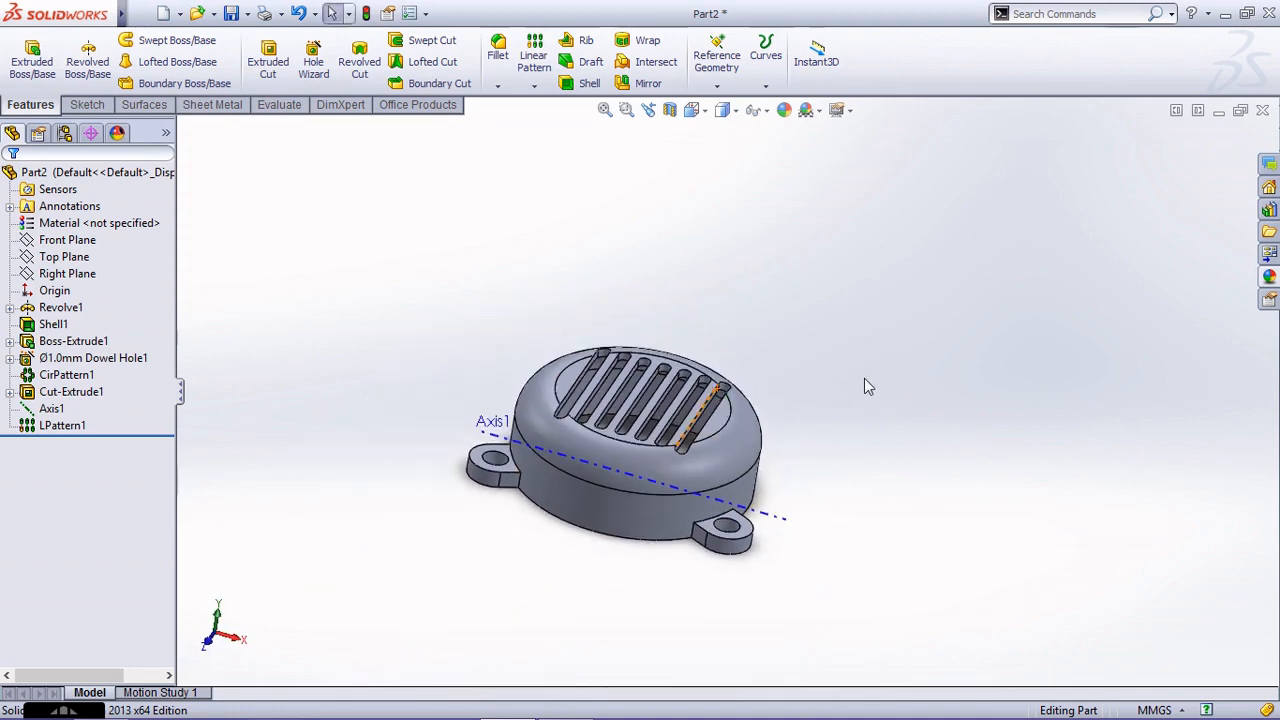
middle_click_drag(764, 432, 700, 440)
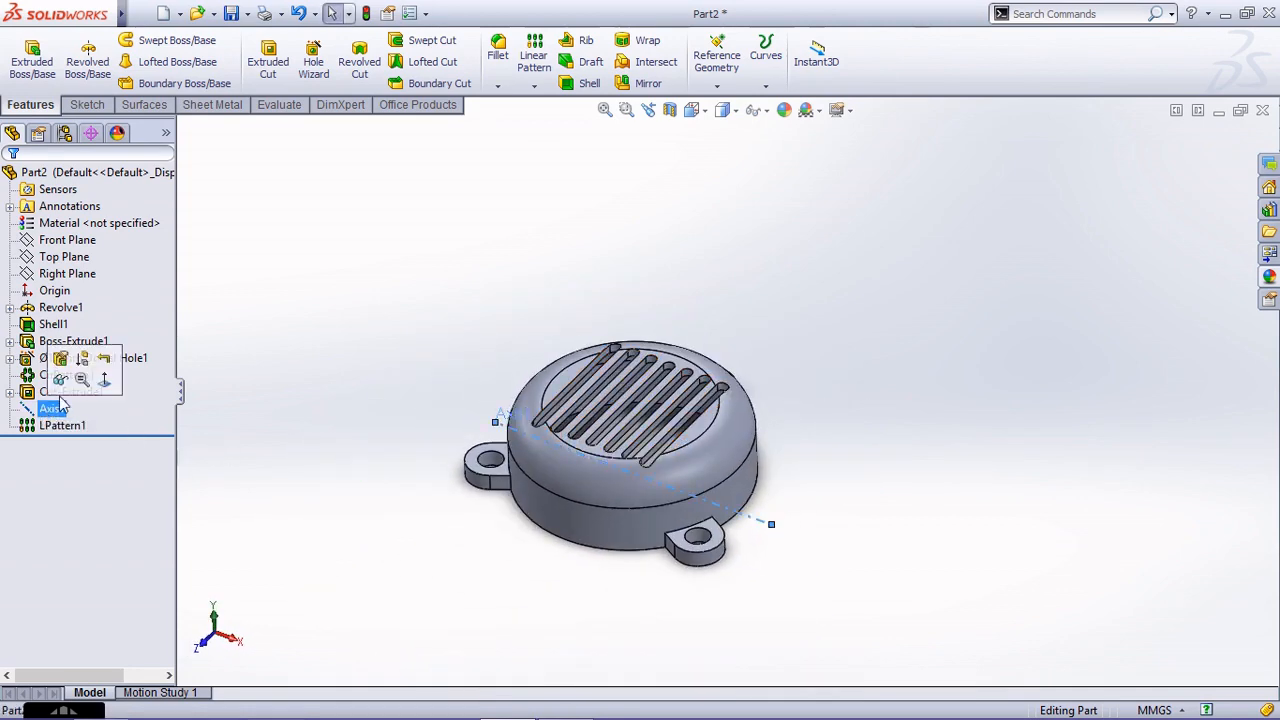
left_click(68, 387)
middle_click_drag(834, 410, 855, 383)
scroll(645, 512, "down", 1)
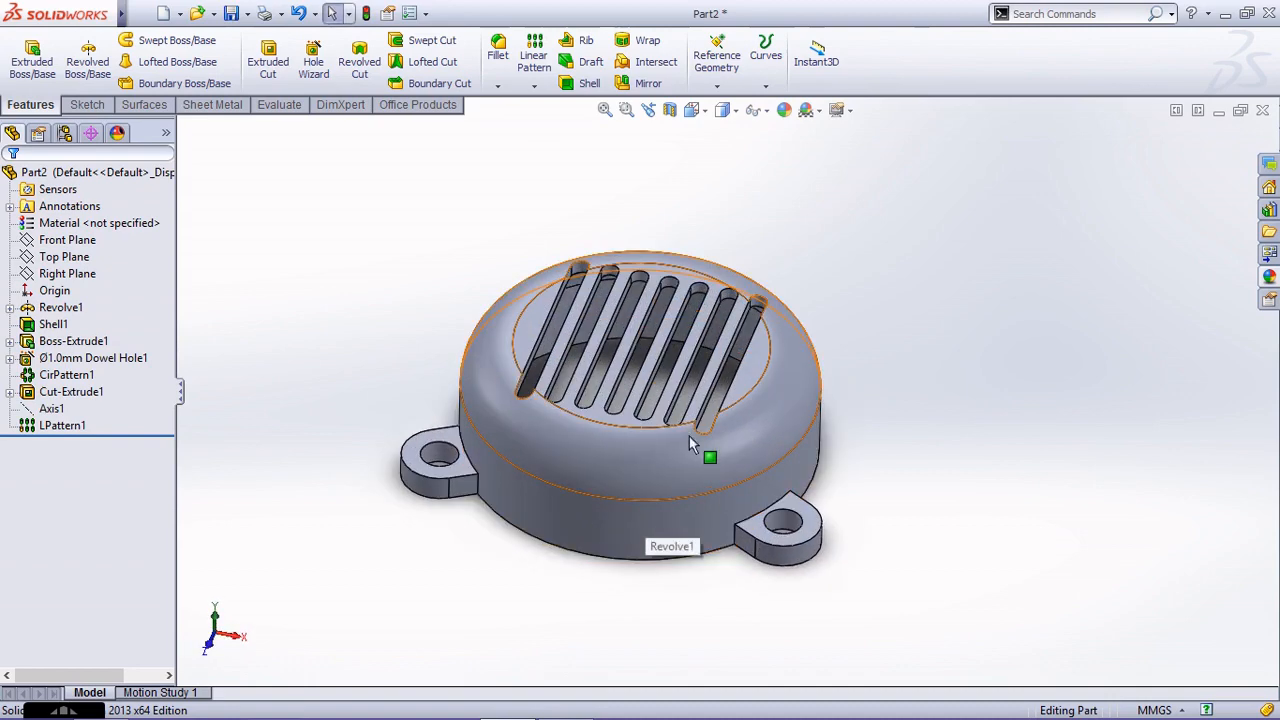
Start an extruded boss on the underside of the slotted top wall and sketch an origin-centred circle of about 23.2 mm radius
middle_click_drag(627, 325, 591, 289)
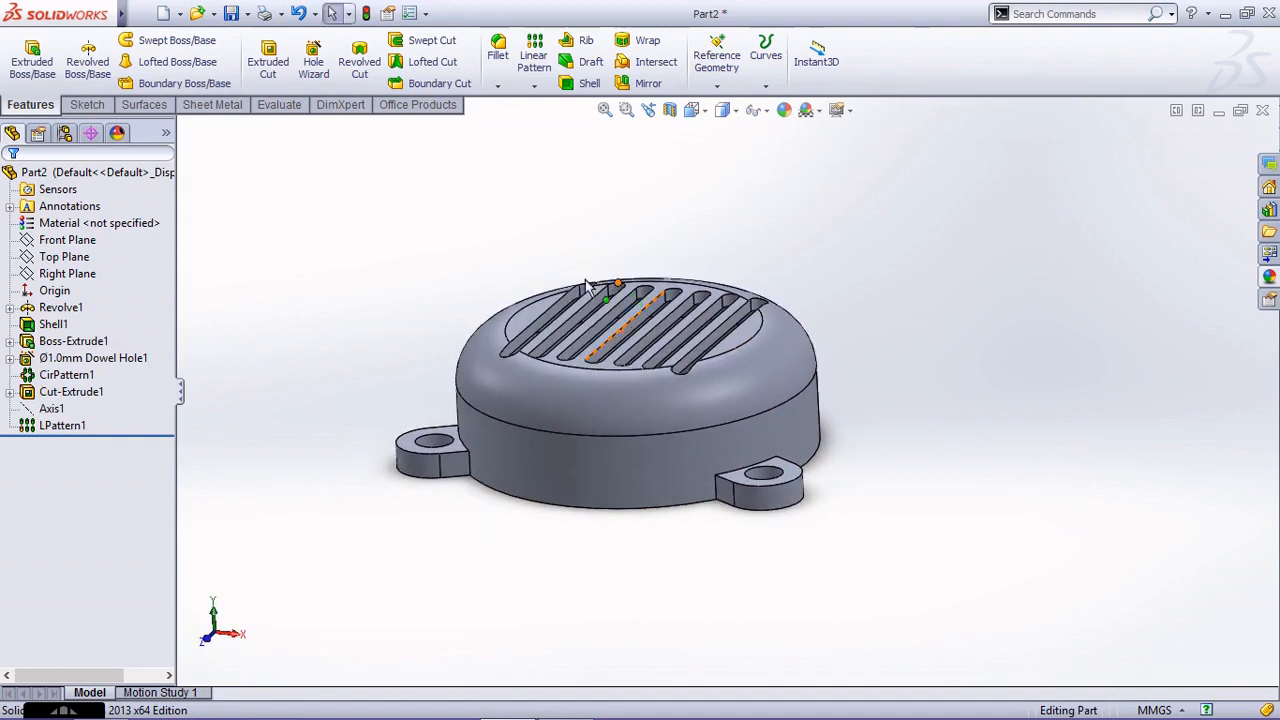
left_click(32, 62)
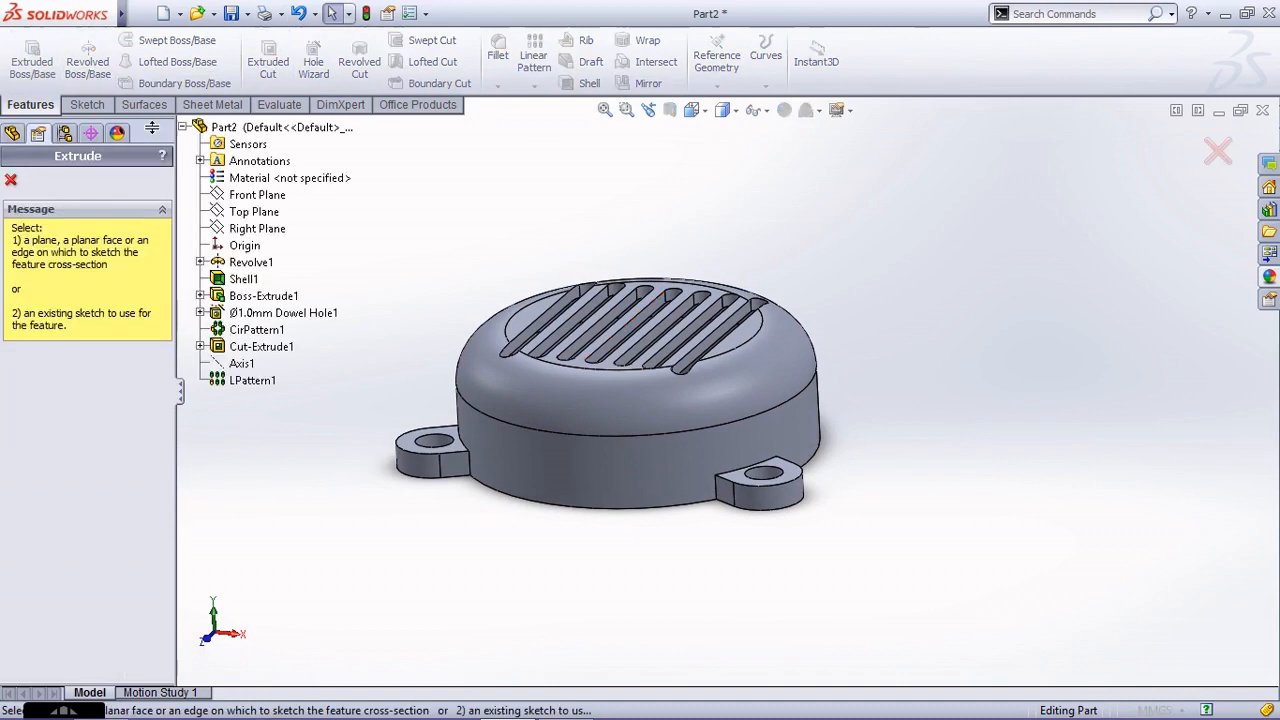
middle_click_drag(760, 412, 617, 348)
left_click(620, 348)
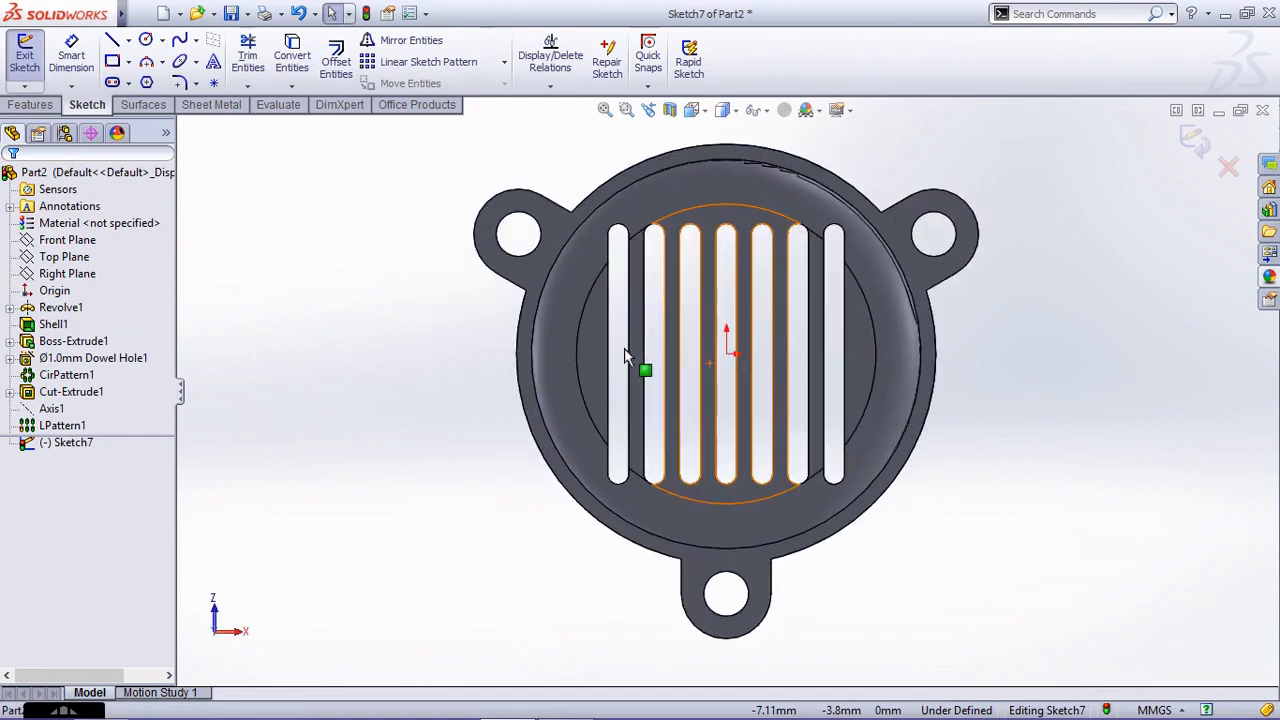
key("ctrl+8")
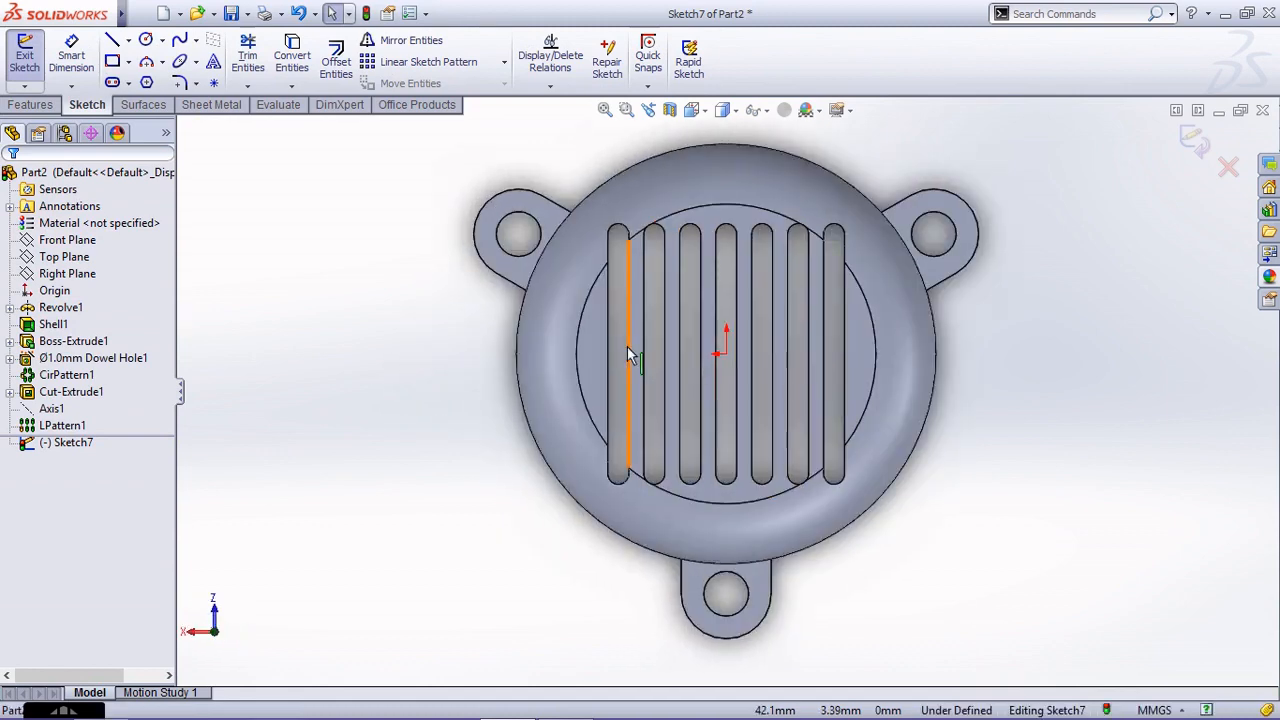
scroll(750, 350, "down", 2)
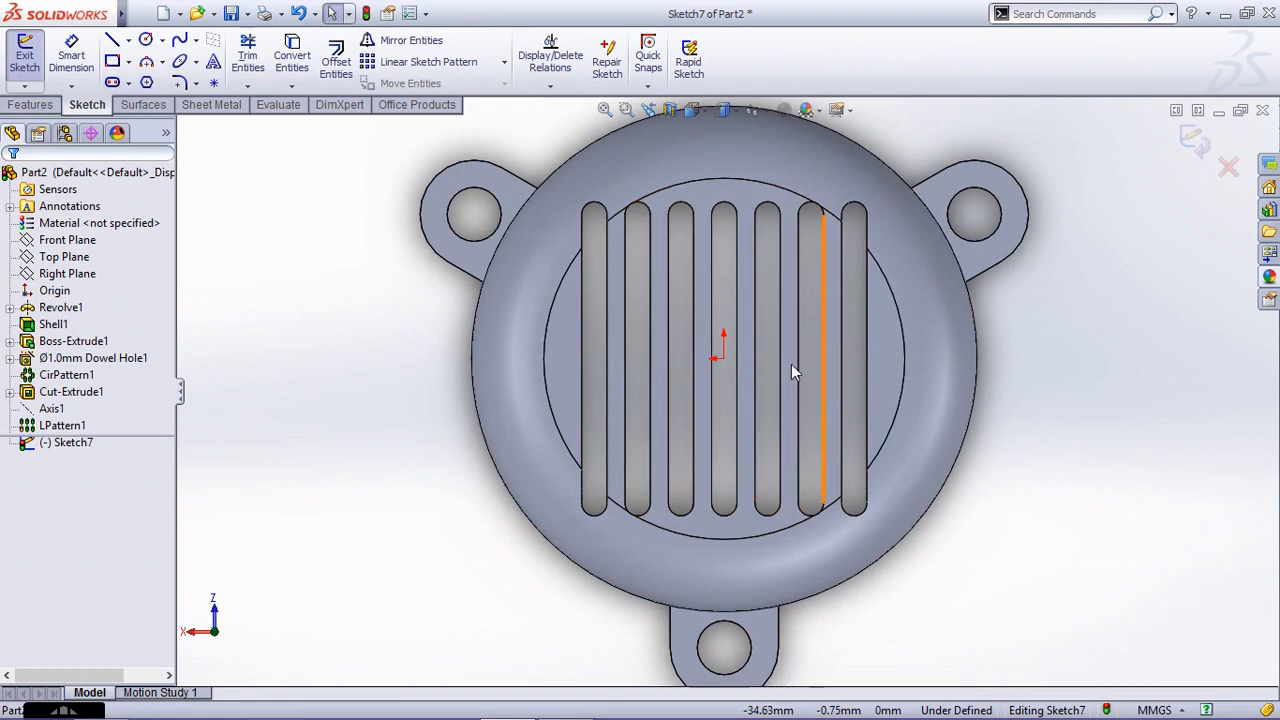
left_click(146, 39)
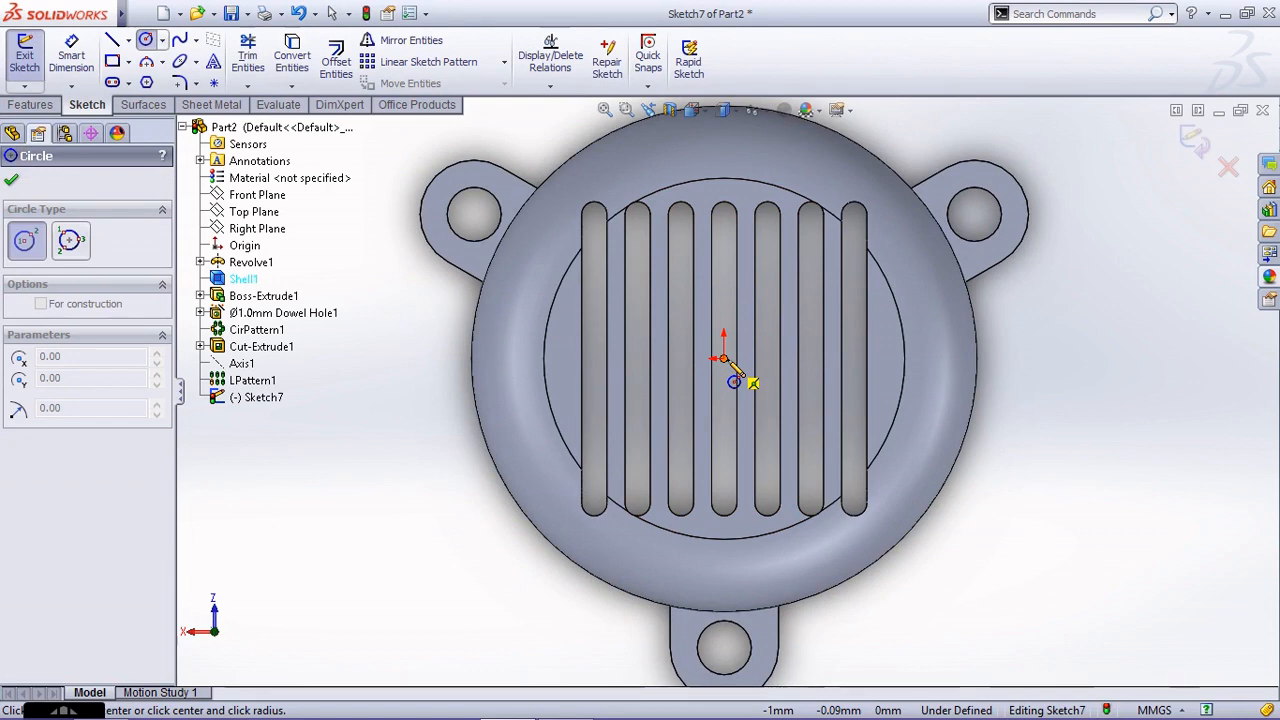
left_click(724, 358)
scroll(733, 385, "up", 2)
scroll(734, 390, "down", 3)
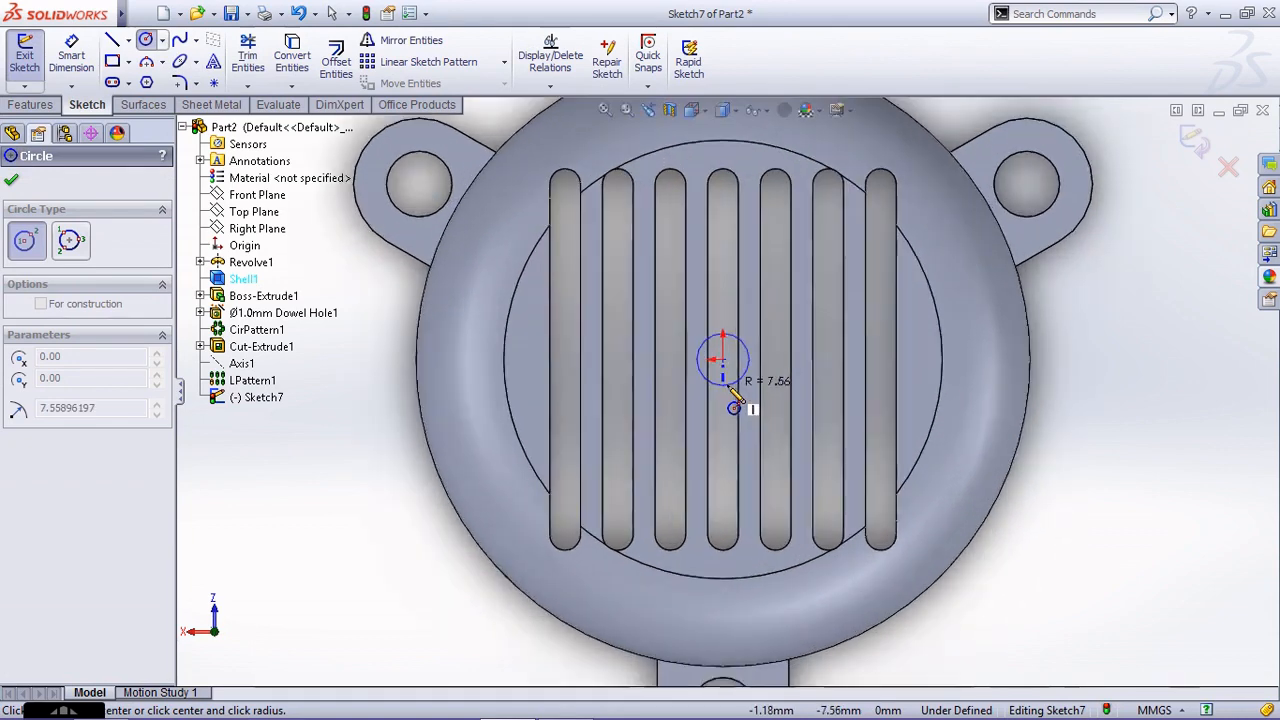
left_click(735, 437)
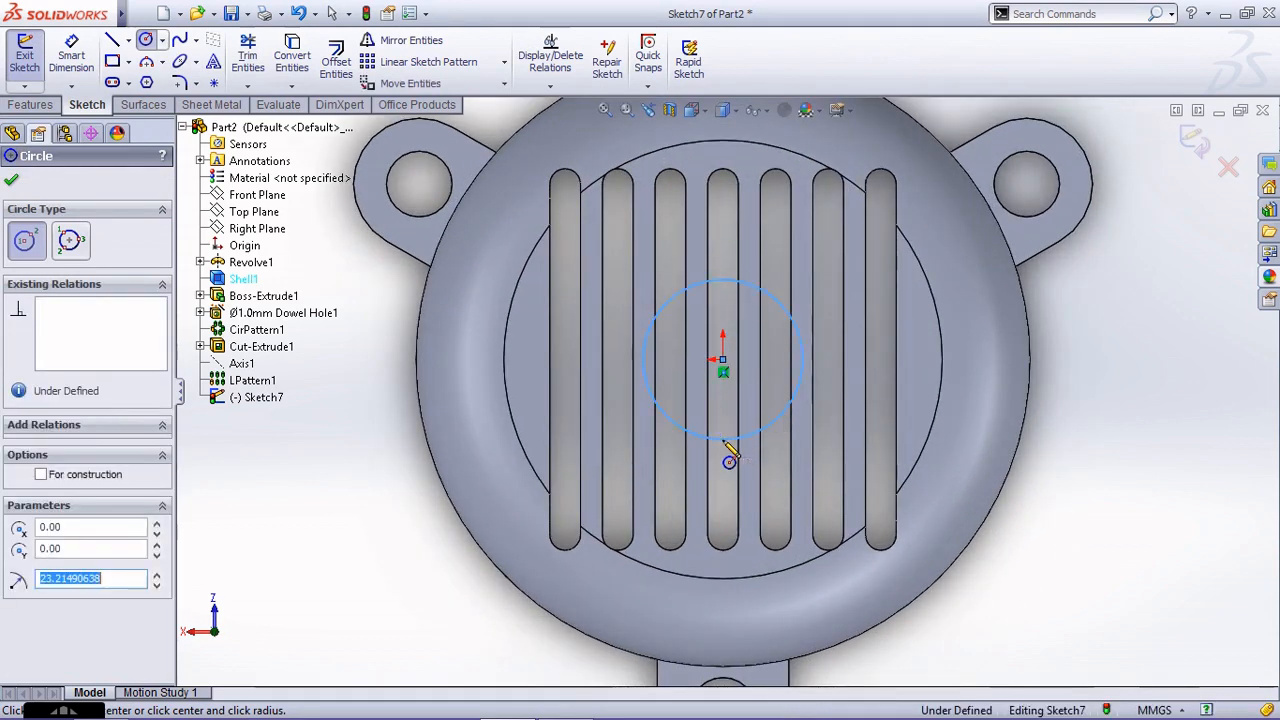
Dimension the circle's diameter to 2.5*25.4 (63.5 mm)
left_click(80, 70)
left_click(779, 307)
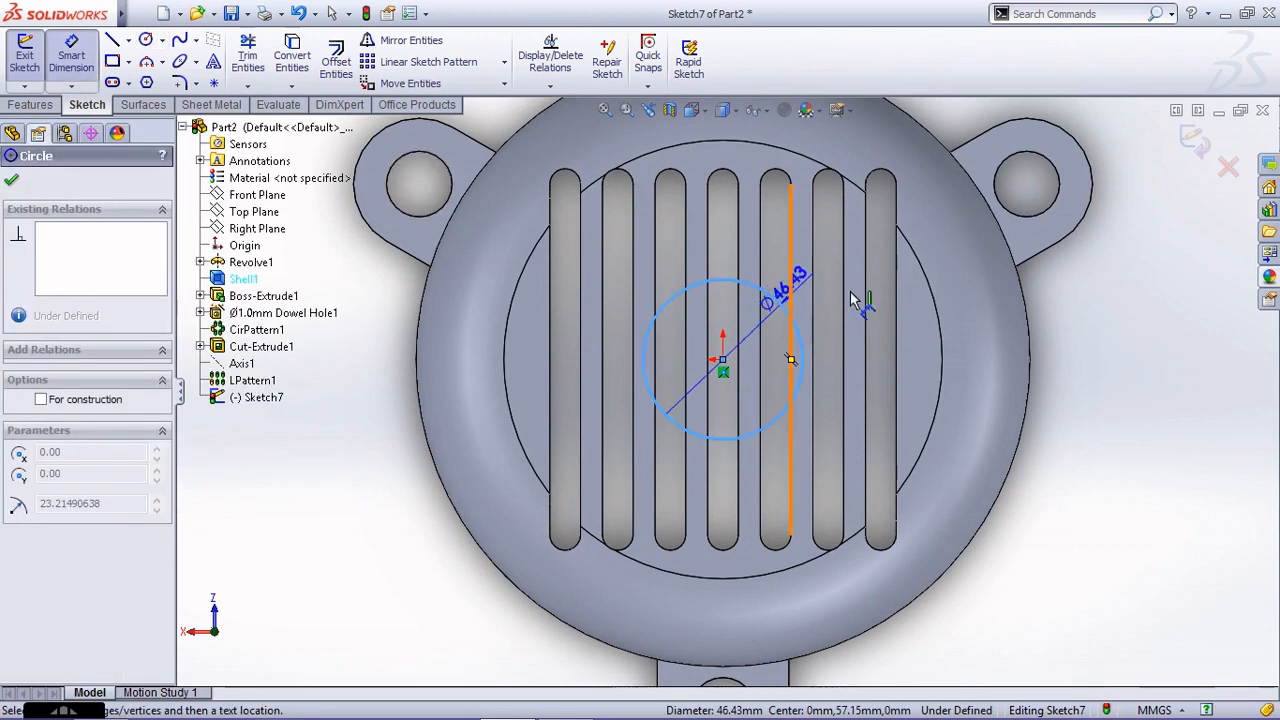
left_click(1080, 428)
type("2.5\"")
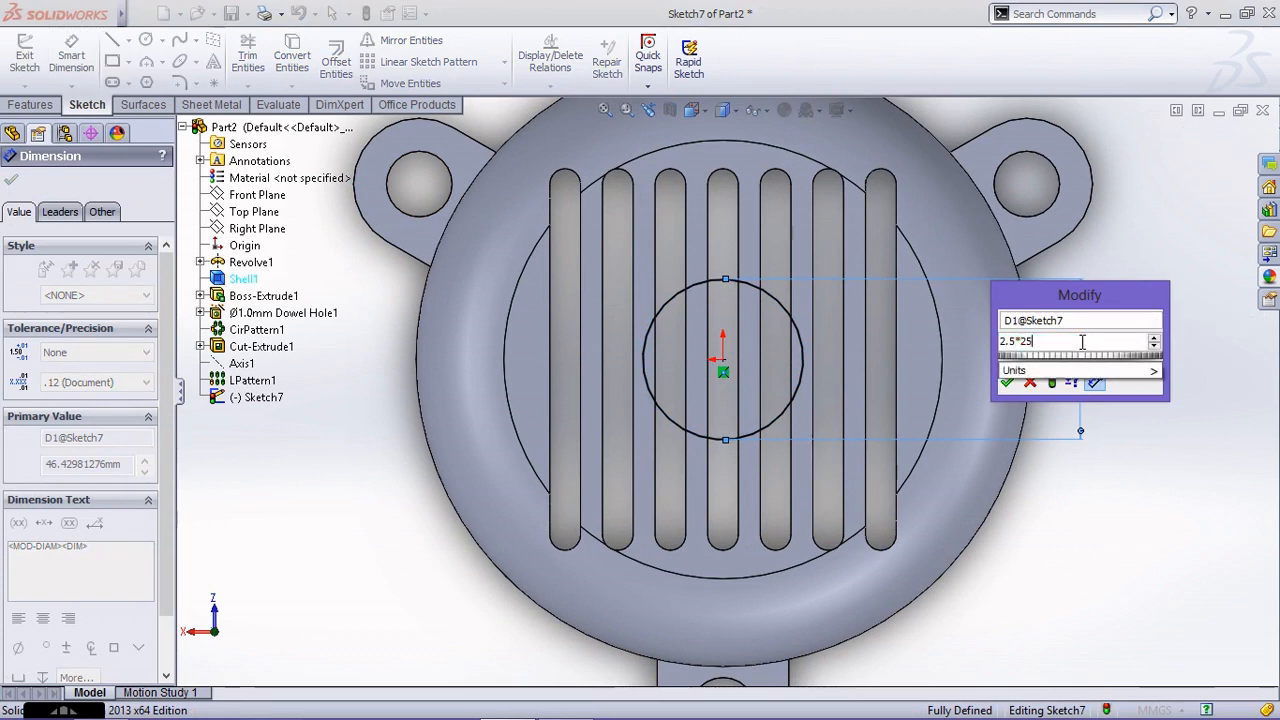
key("Return")
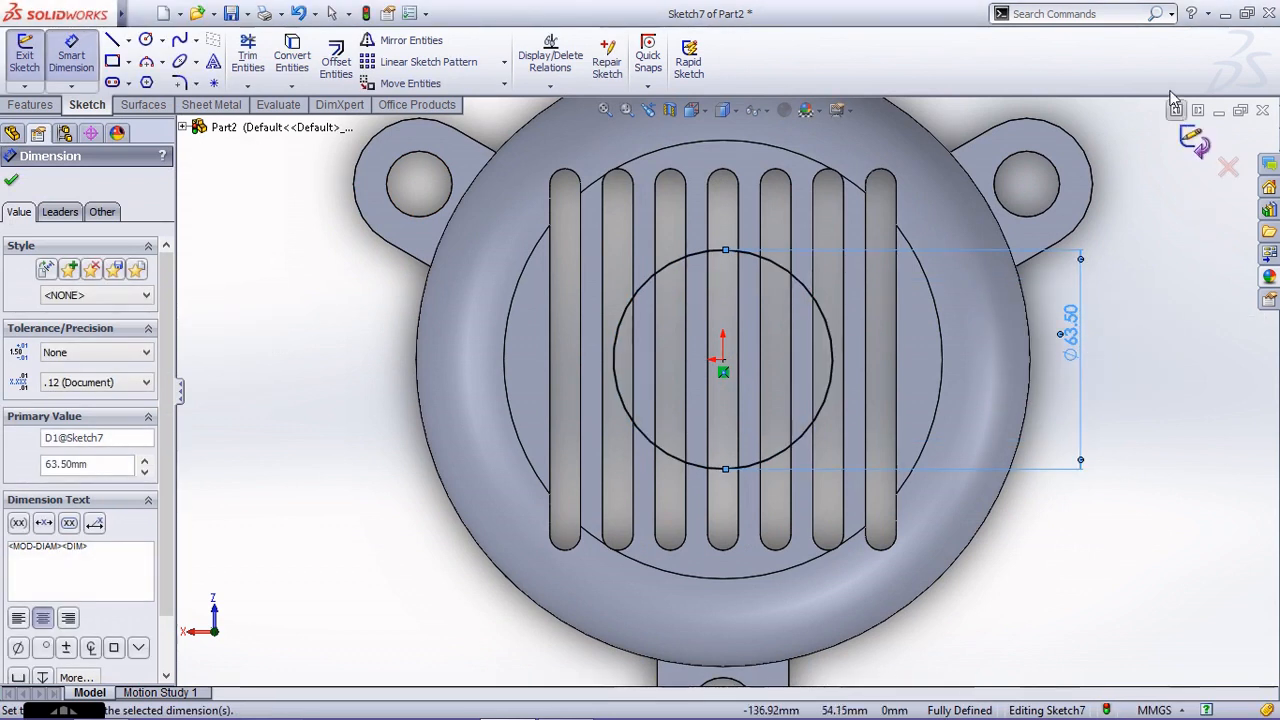
Extrude the circle in the reversed direction, upward through the slotted top, to a blind depth of .75*25.4 (19.05 mm) with Merge result on
left_click(1199, 143)
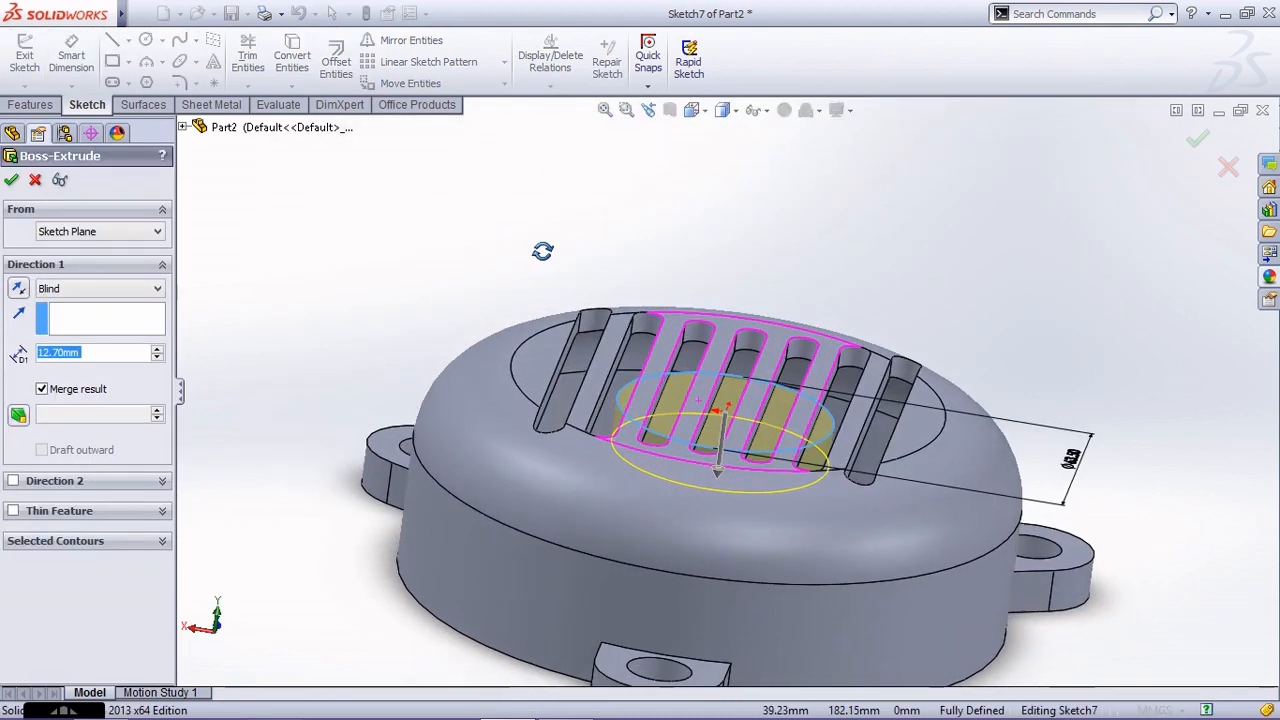
left_click(18, 288)
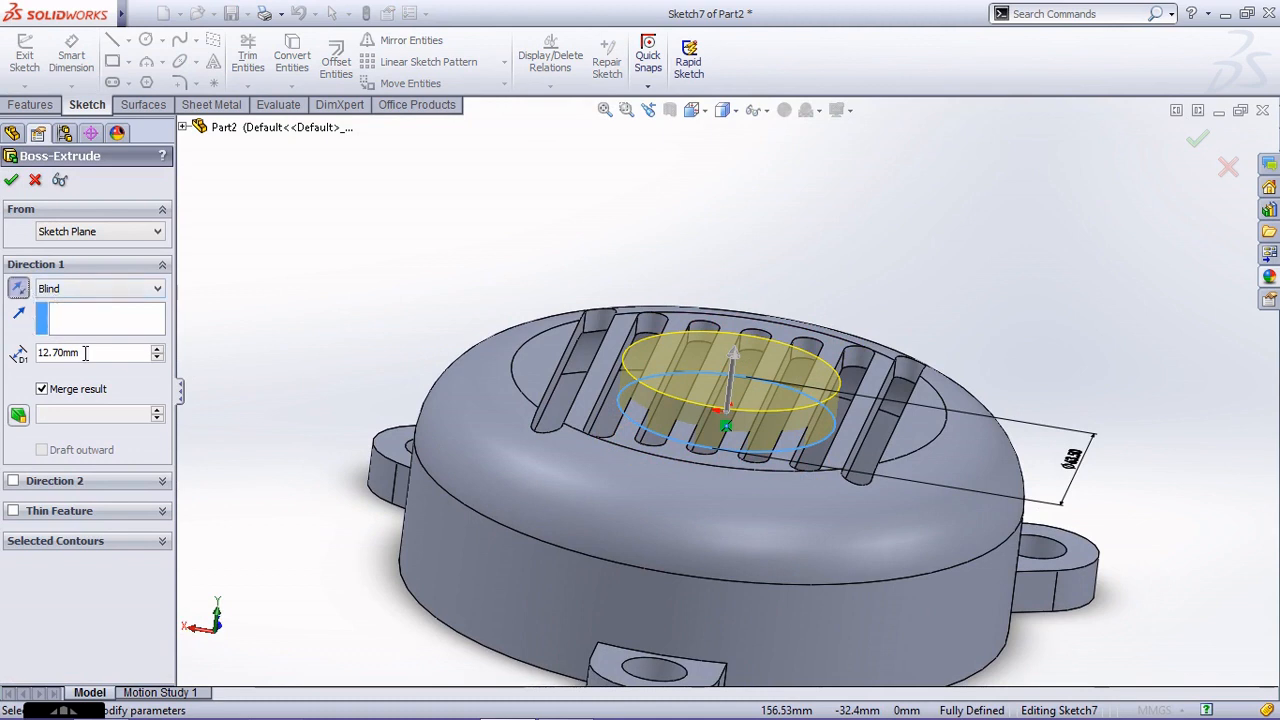
type(".")
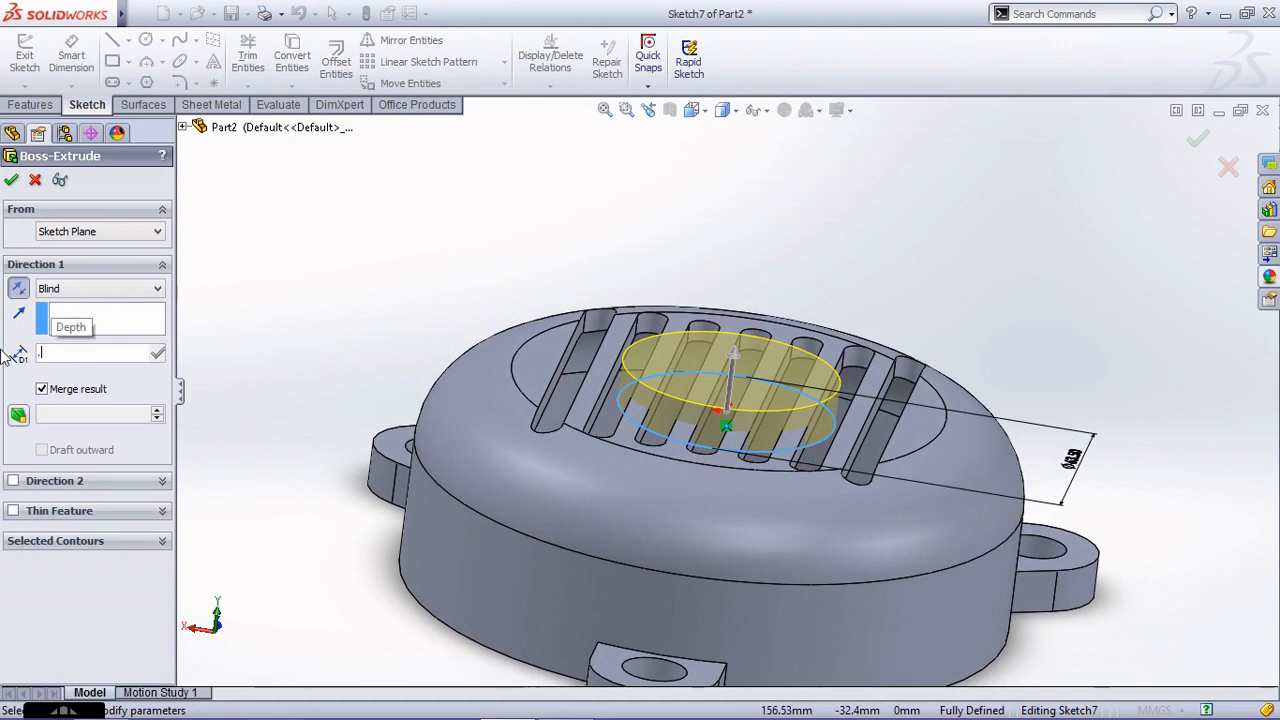
type("75*2")
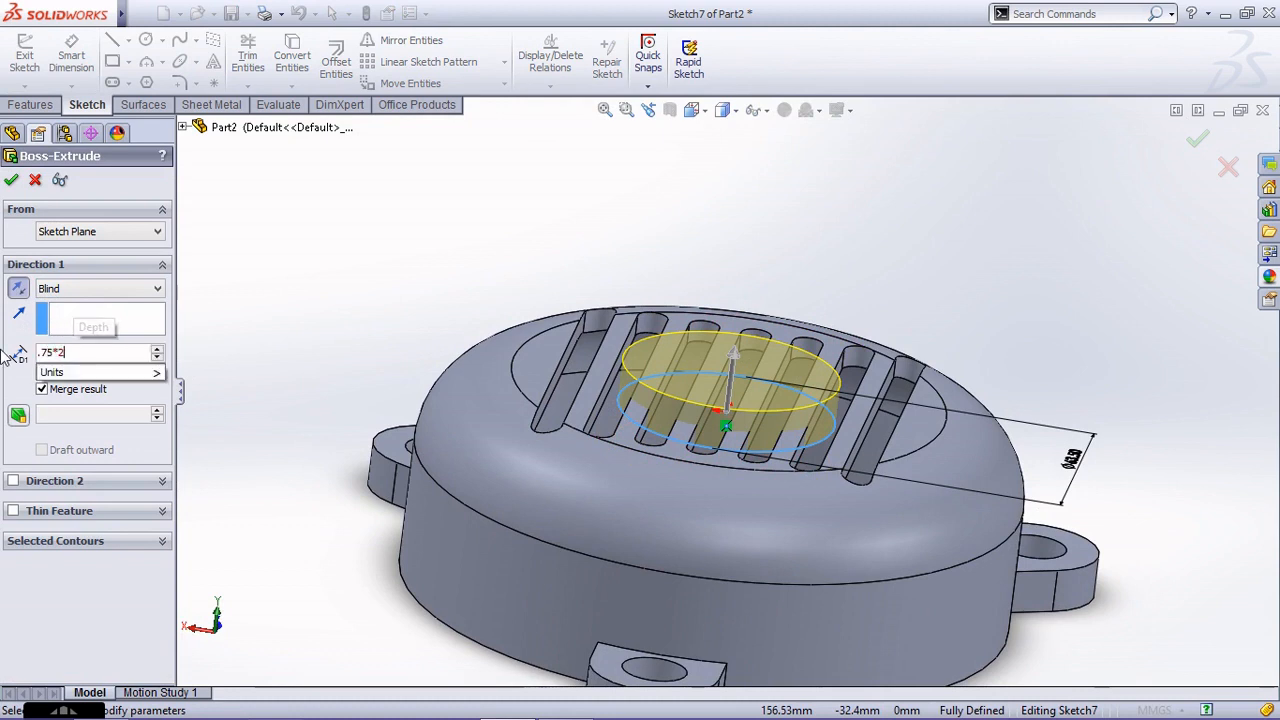
type("5.4")
key("Return")
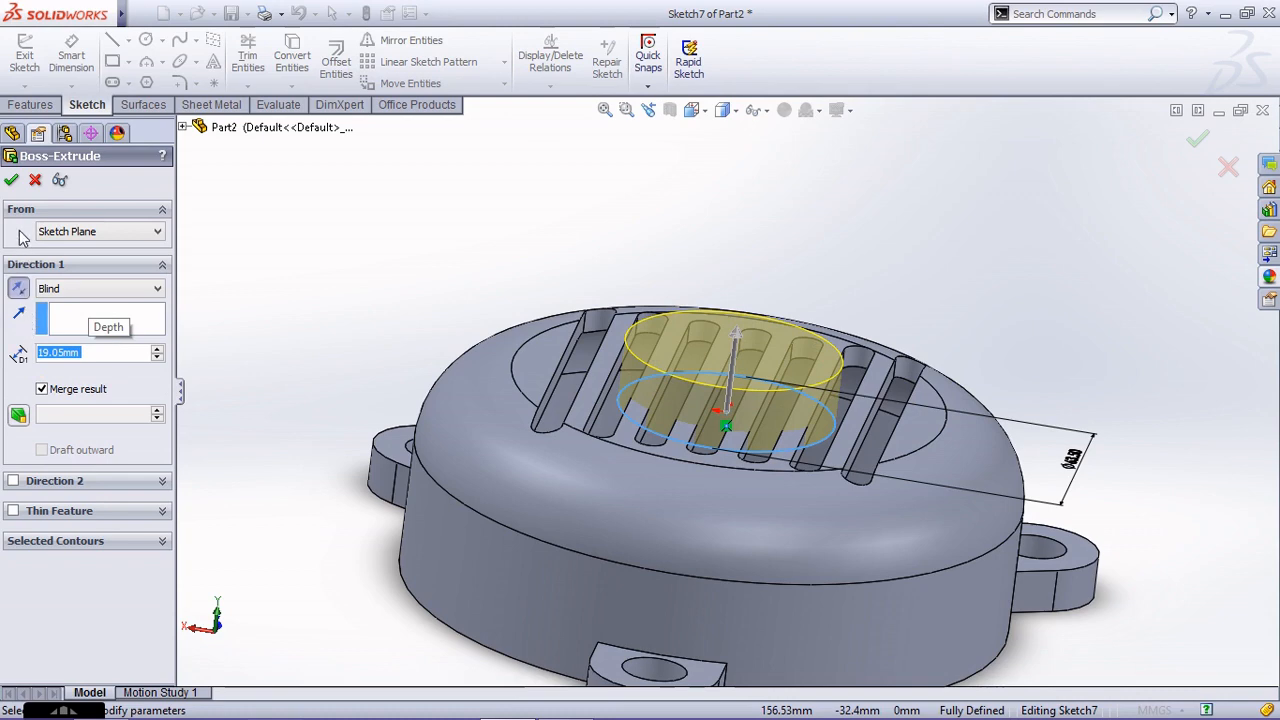
left_click(11, 180)
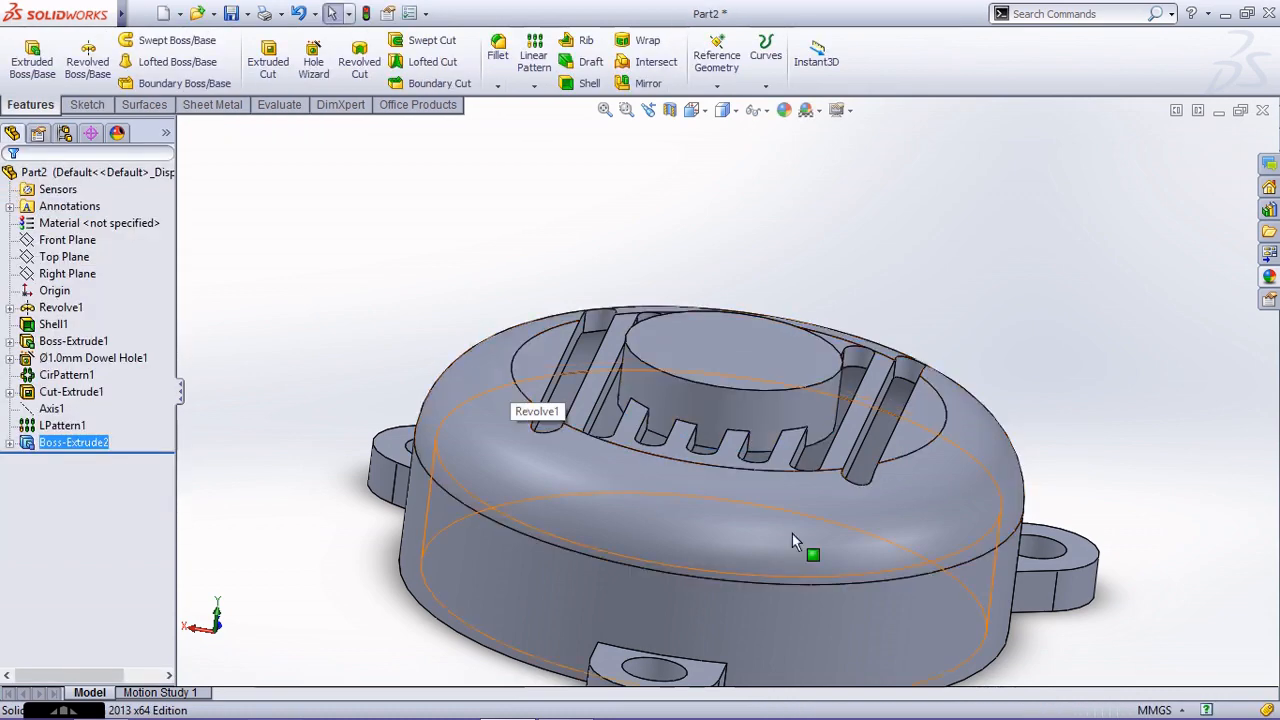
Examine the central boss and where it meets the surrounding slots from several angles and distances
middle_click_drag(792, 533, 778, 479)
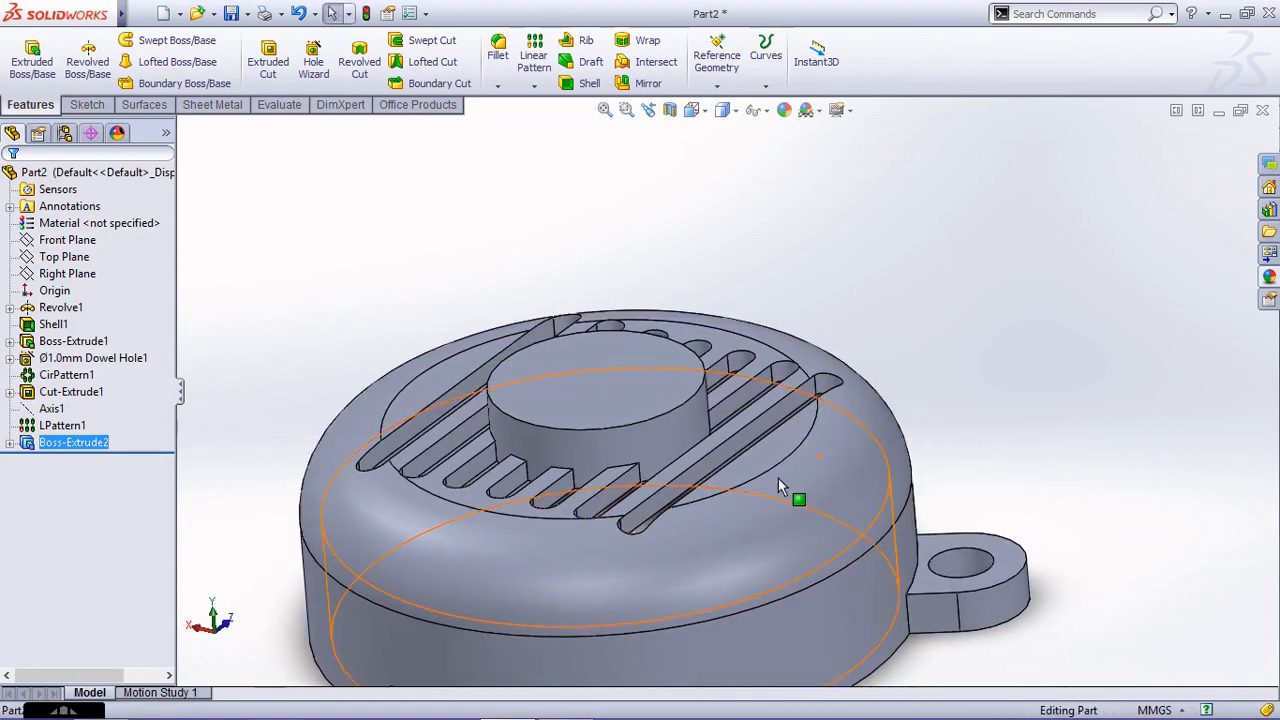
scroll(778, 478, "up", 3)
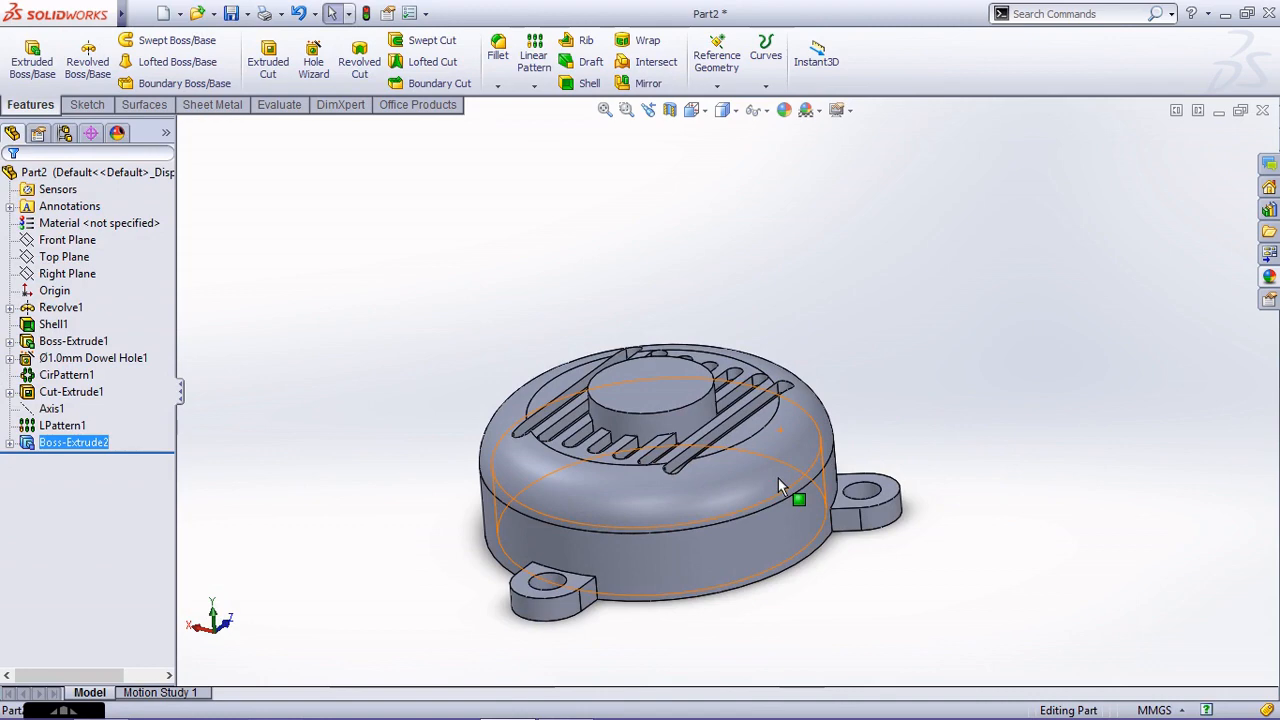
scroll(778, 478, "down", 3)
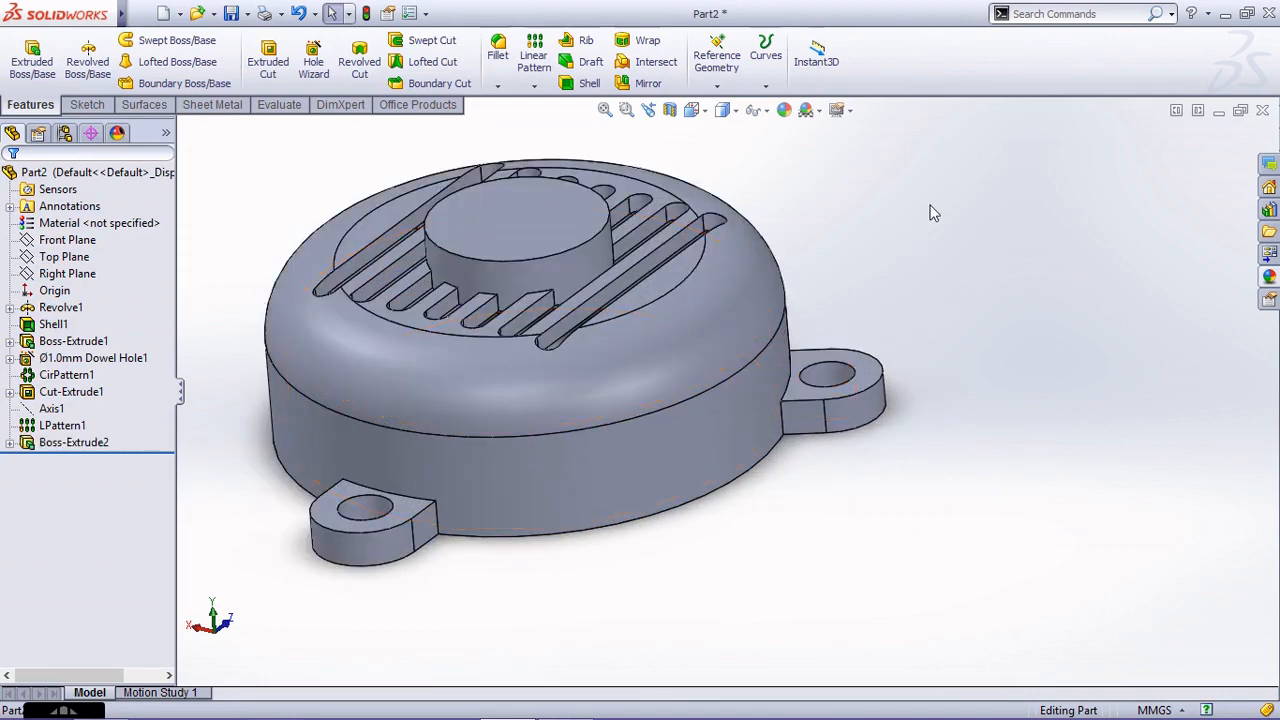
scroll(510, 310, "down", 3)
middle_click_drag(512, 314, 490, 392)
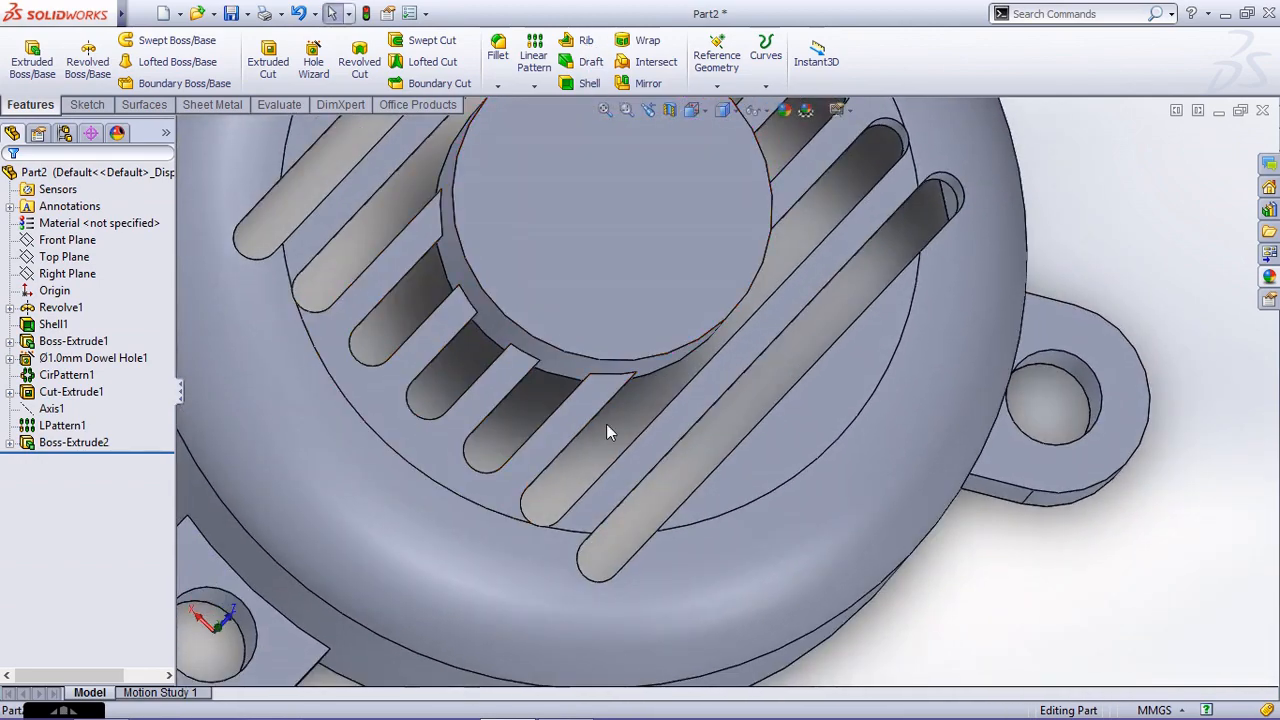
scroll(644, 419, "up", 3)
middle_click_drag(547, 320, 531, 343)
scroll(675, 251, "up", 1)
scroll(677, 299, "down", 3)
middle_click_drag(677, 299, 768, 330)
scroll(758, 361, "up", 3)
Start an extruded cut on the central boss's top face and sketch an origin-centred circle about 37 mm in diameter
left_click(750, 332)
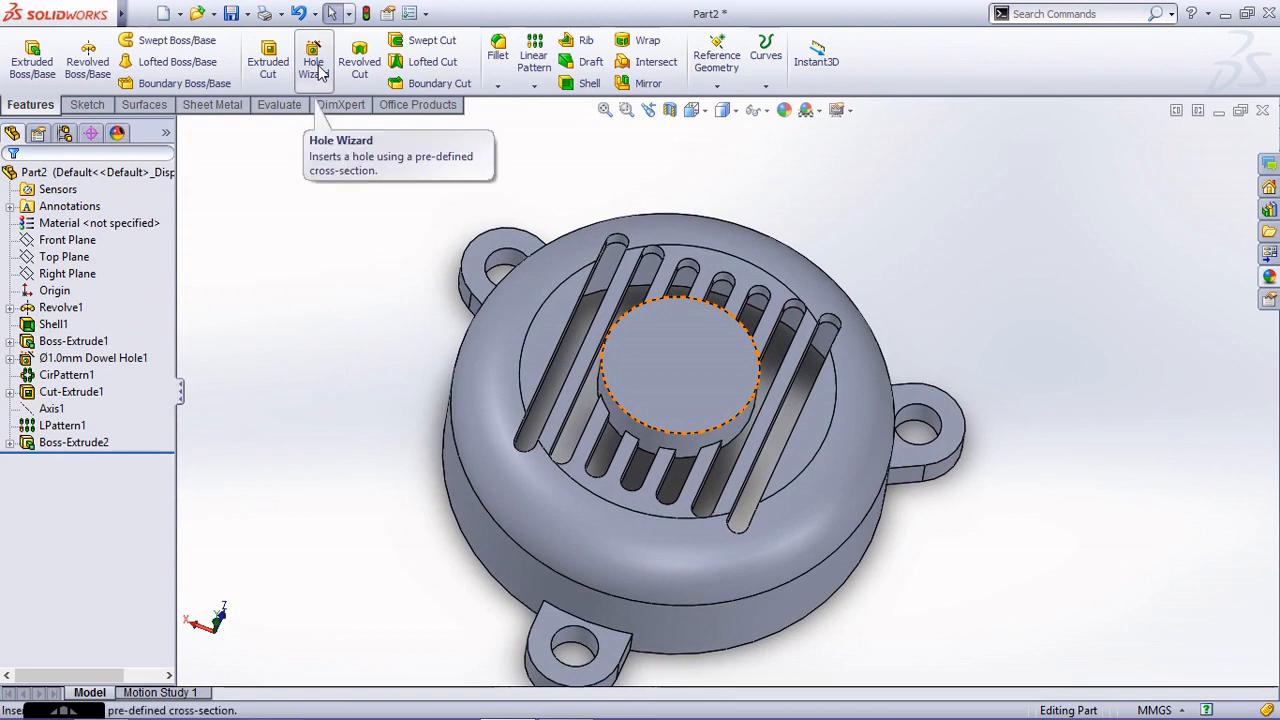
left_click(268, 62)
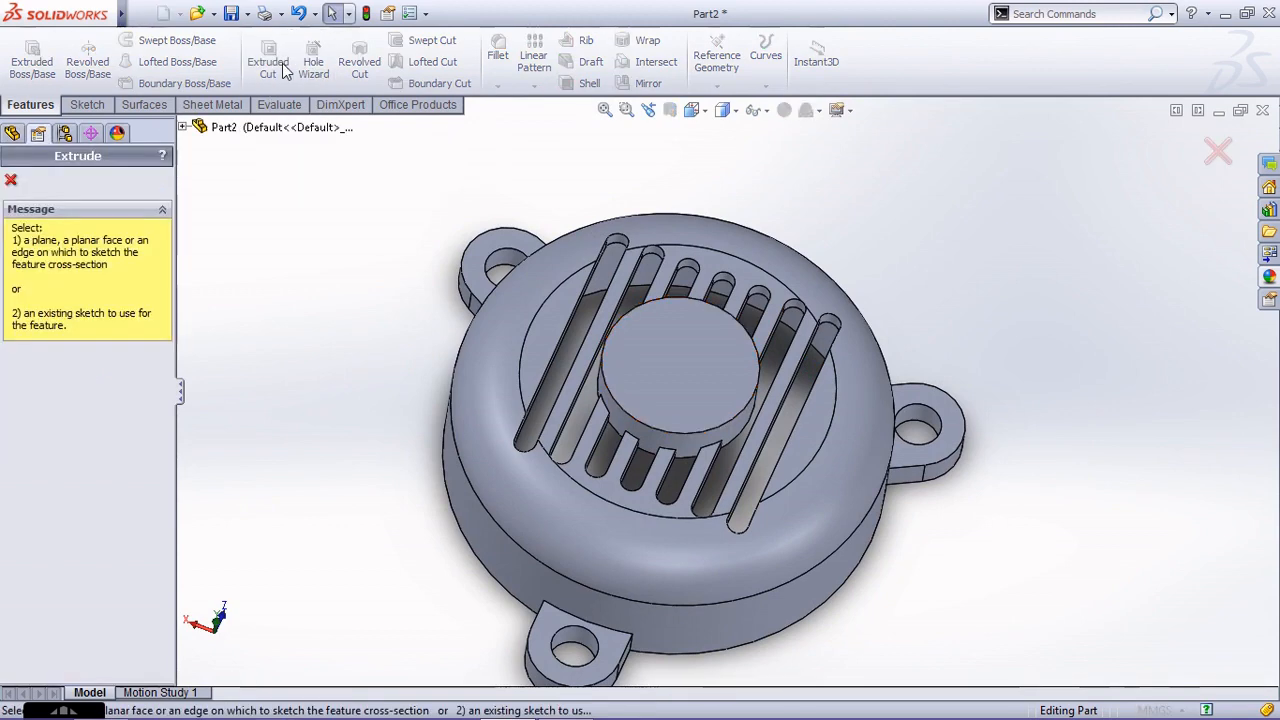
left_click(703, 370)
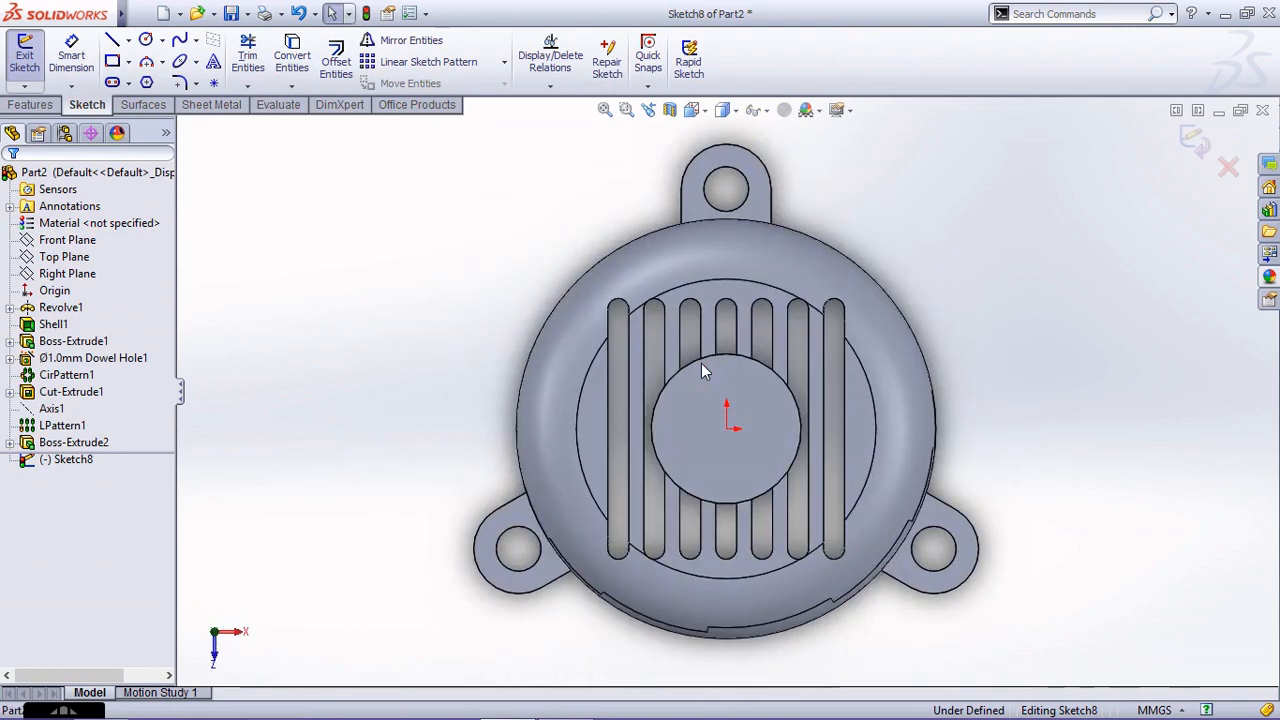
left_click(146, 39)
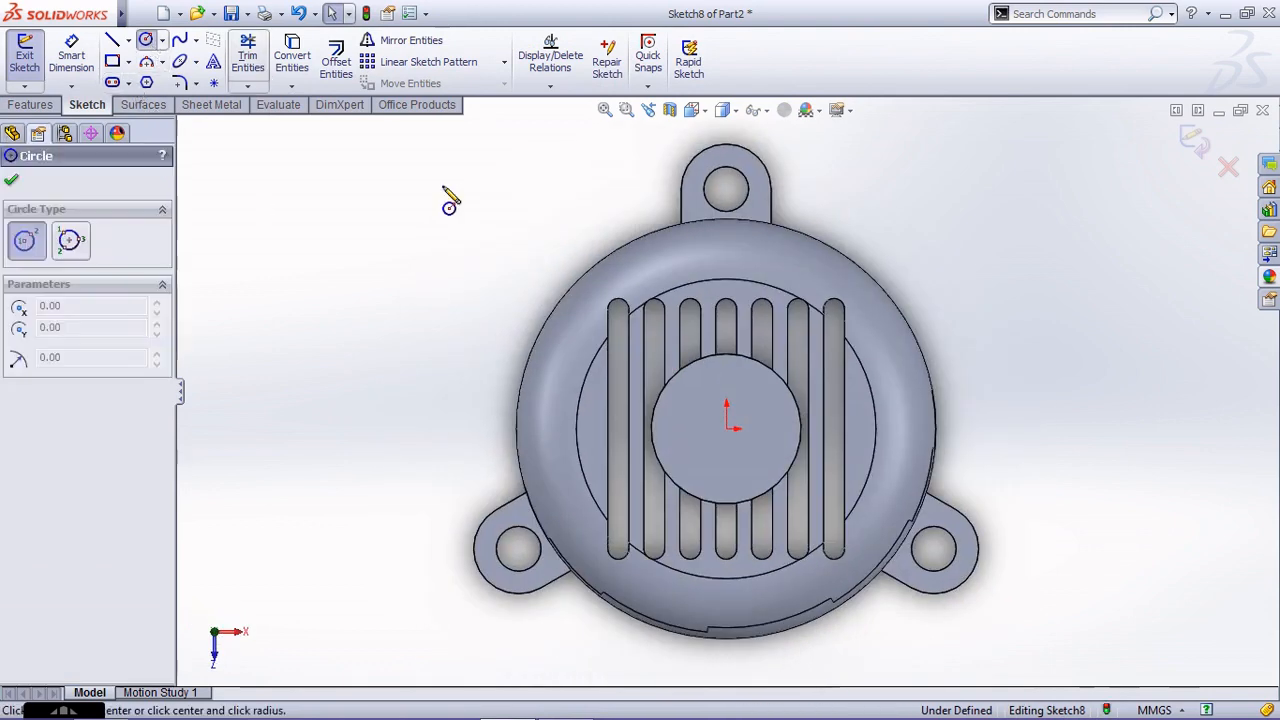
left_click(728, 430)
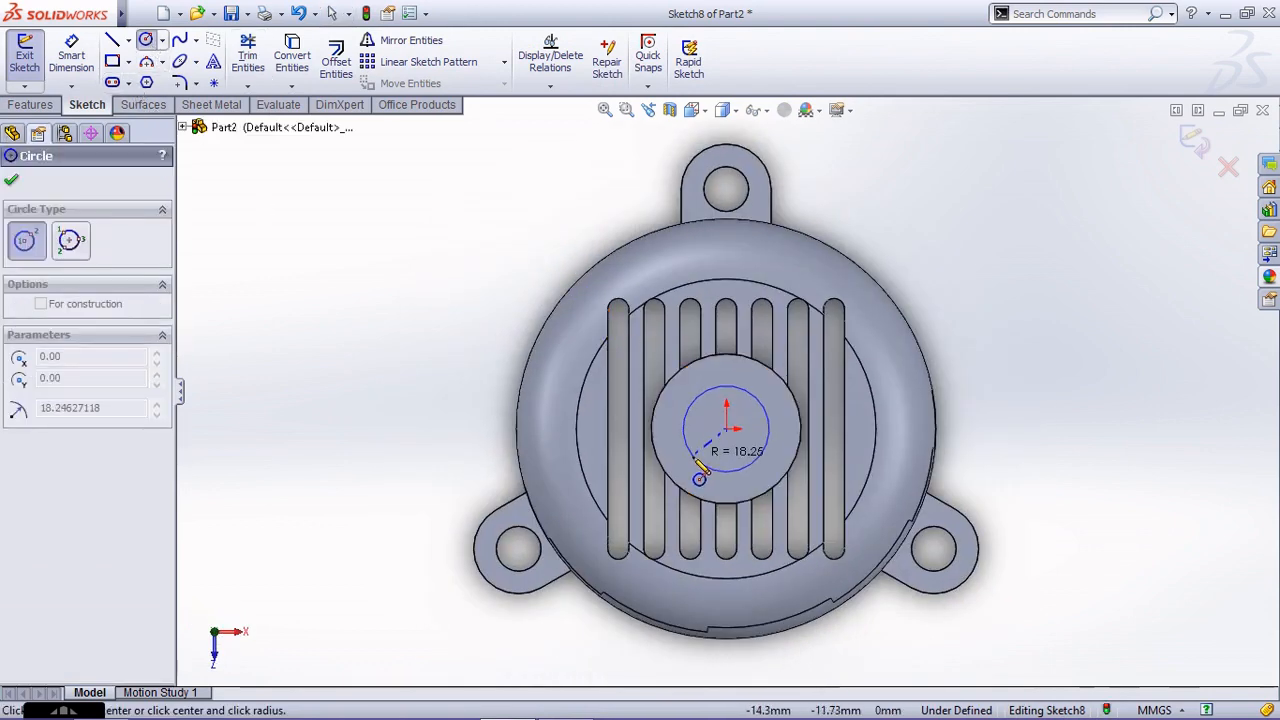
Dimension the cut circle's diameter to 1.5*25.4 (38.1 mm)
left_click(71, 58)
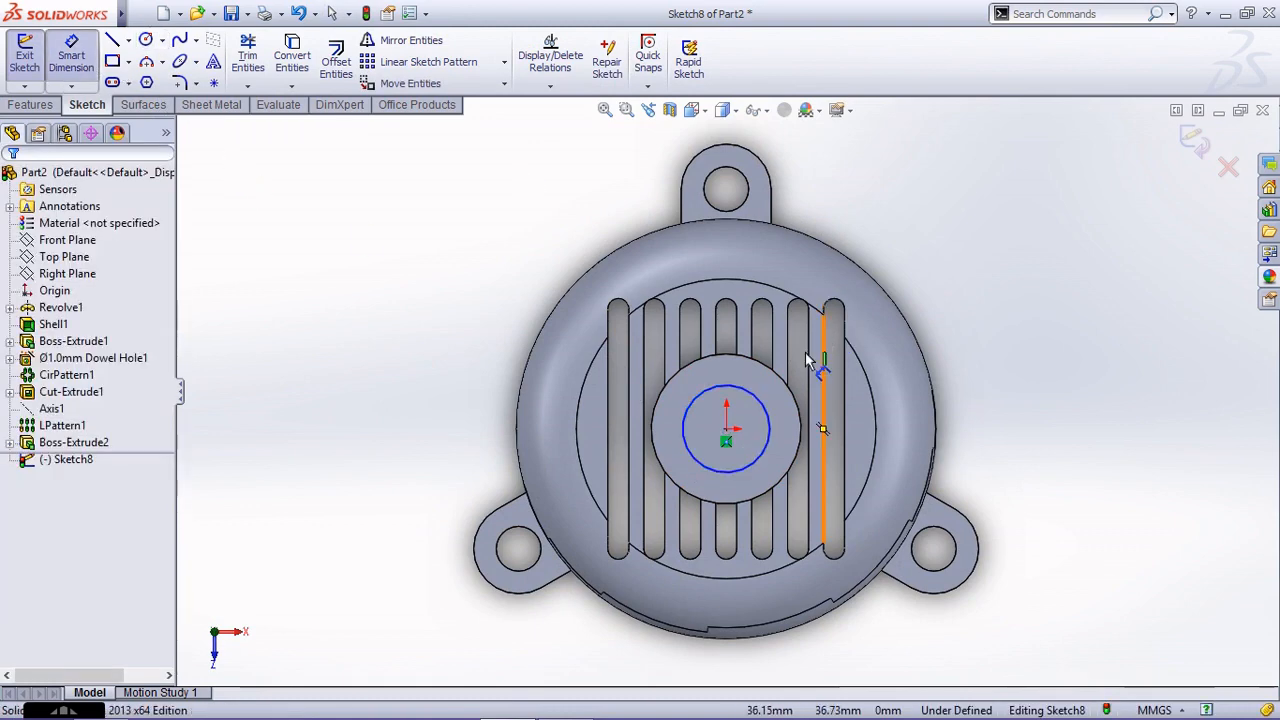
left_click(757, 408)
left_click(960, 348)
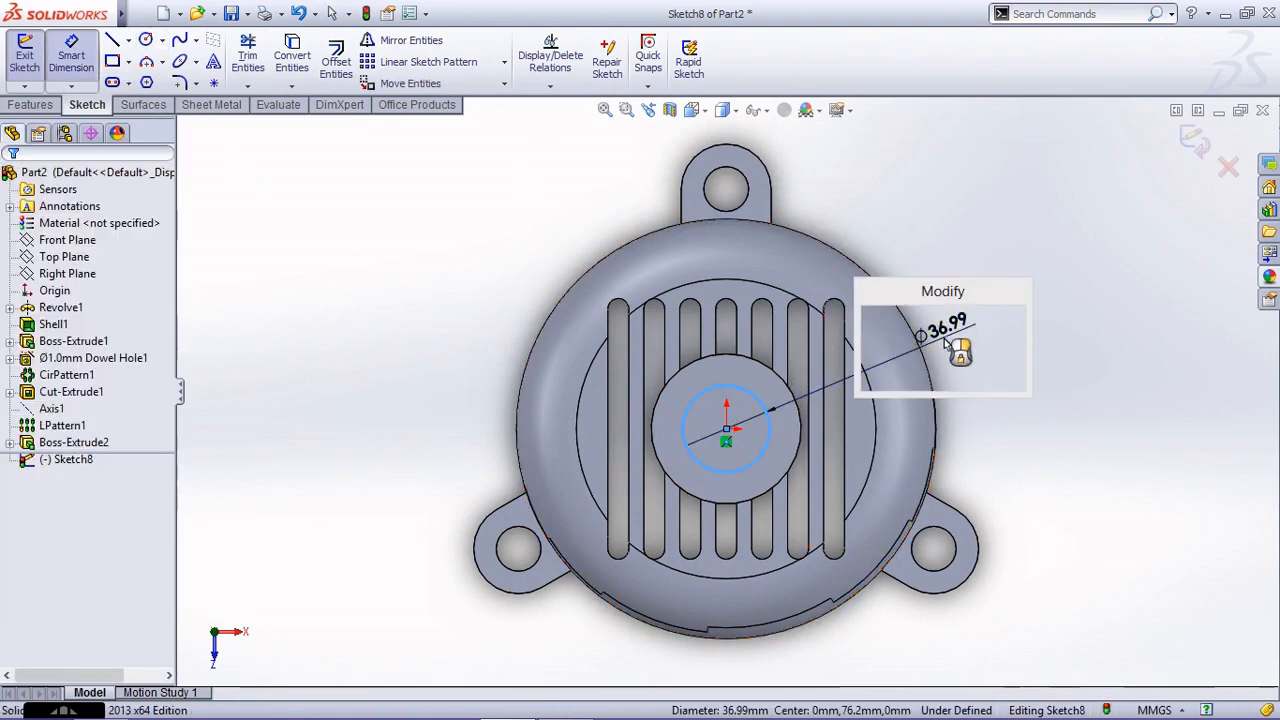
type("1")
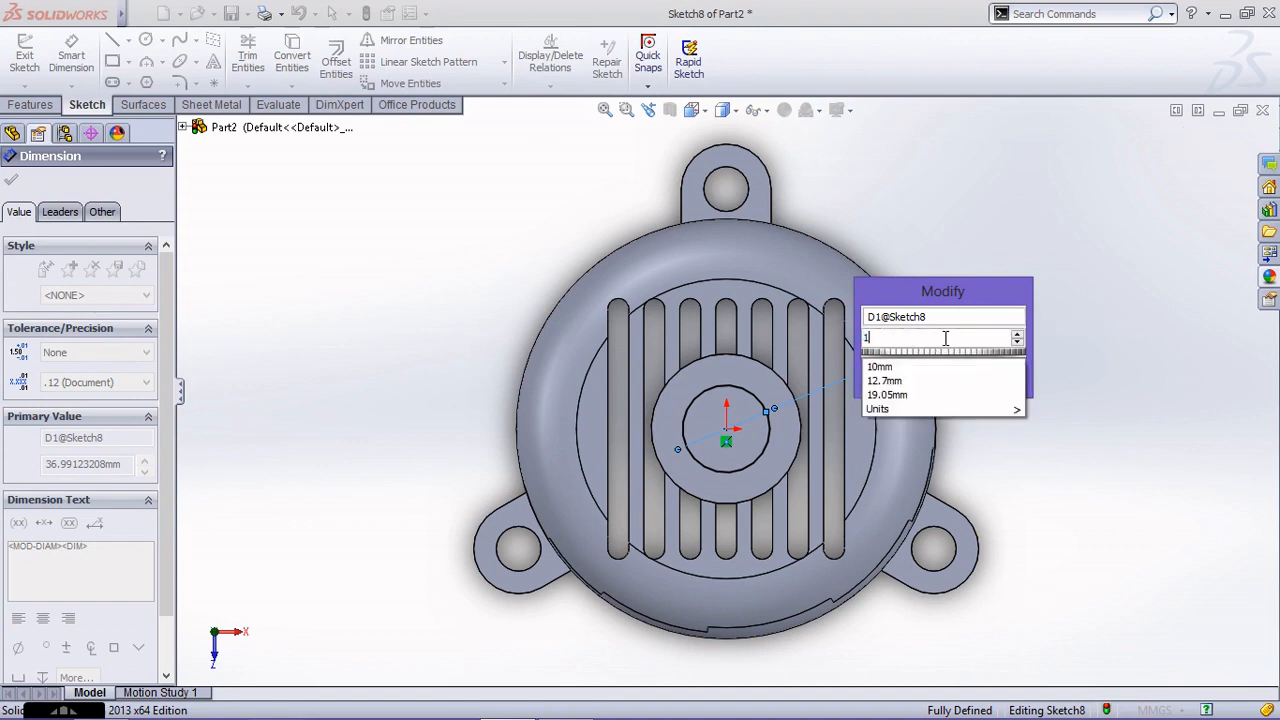
type(".5*2")
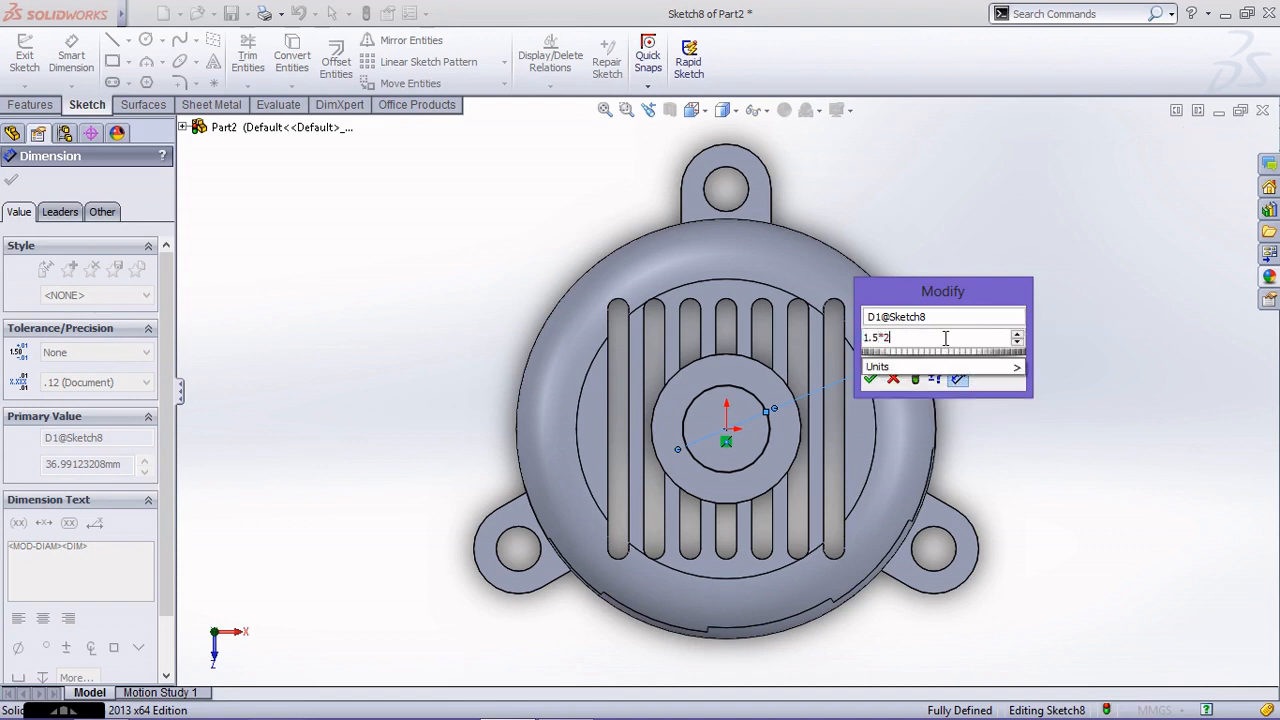
type("5.4")
key("Return")
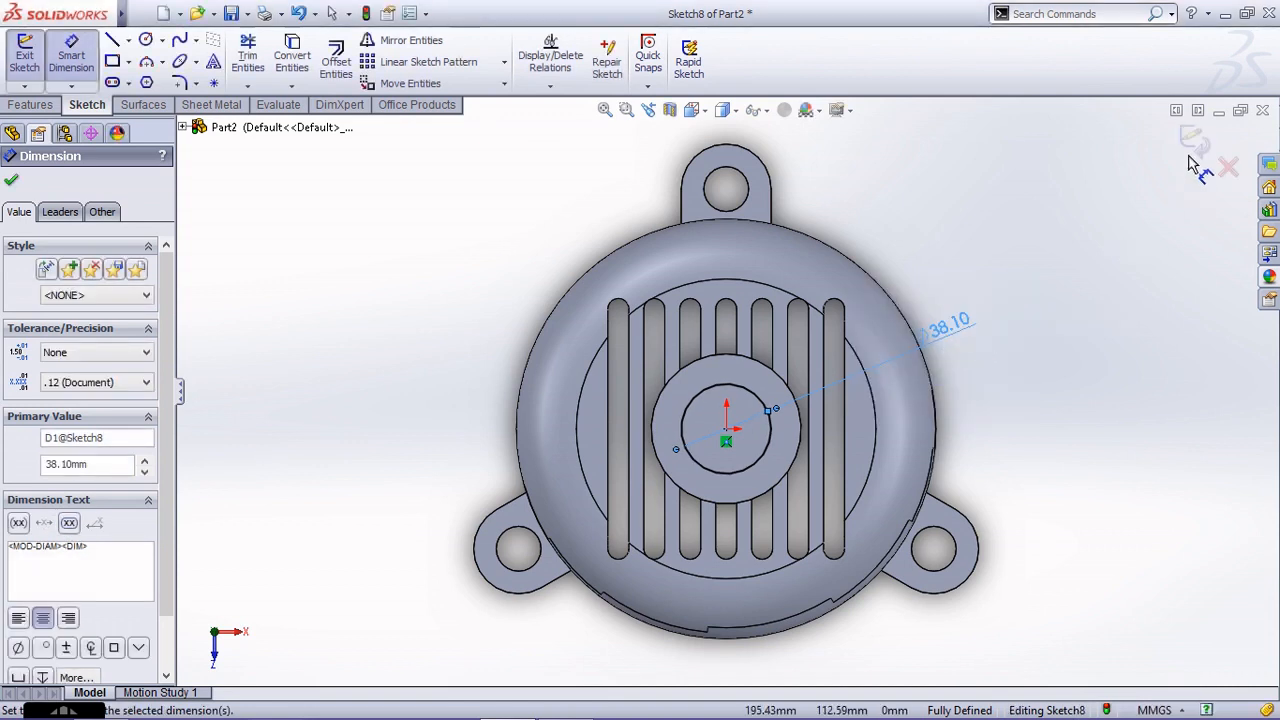
Finish the 38.1 mm circle sketch and cut it Through All to make the central boss's hole
key("c")
middle_click_drag(866, 380, 829, 234)
left_click(115, 286)
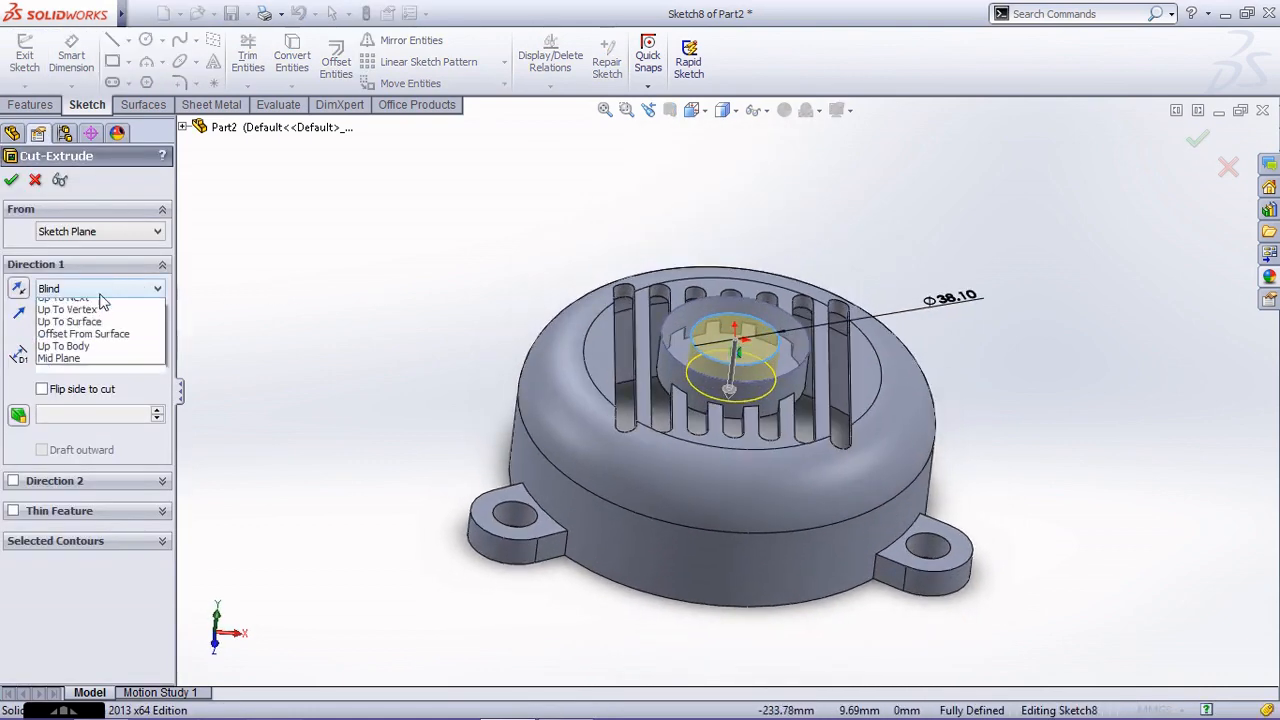
left_click(70, 331)
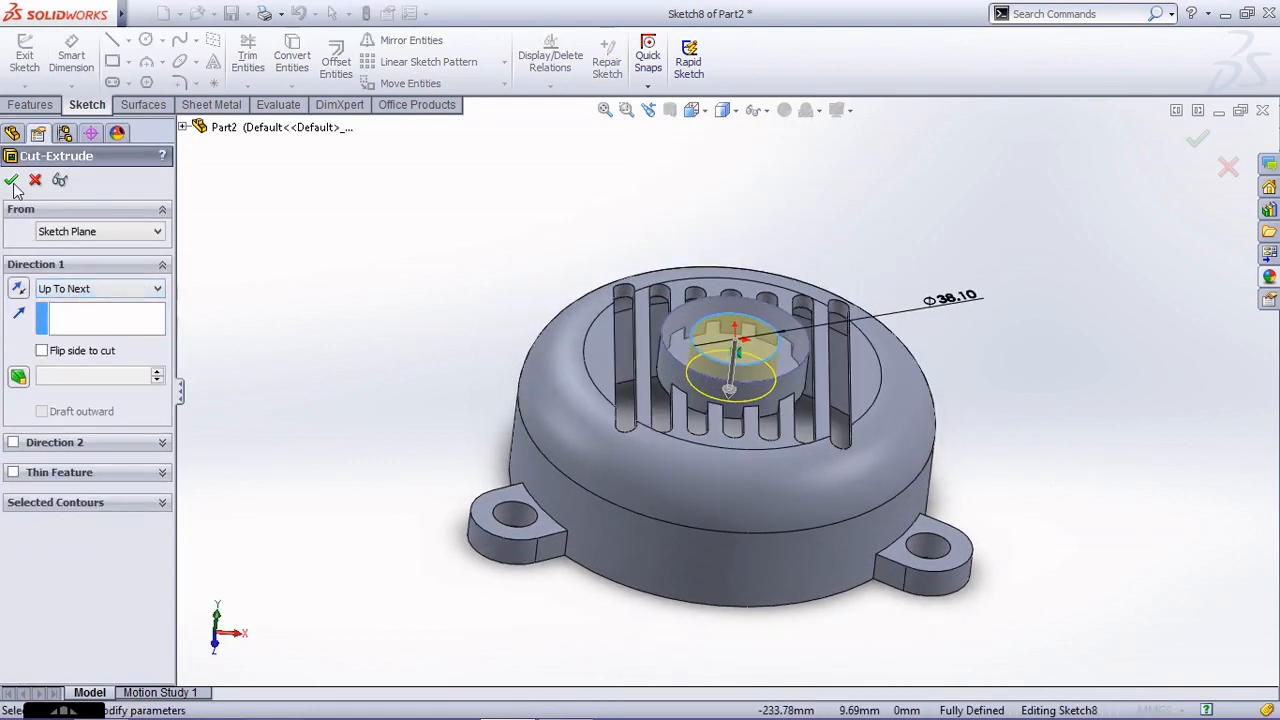
left_click(72, 290)
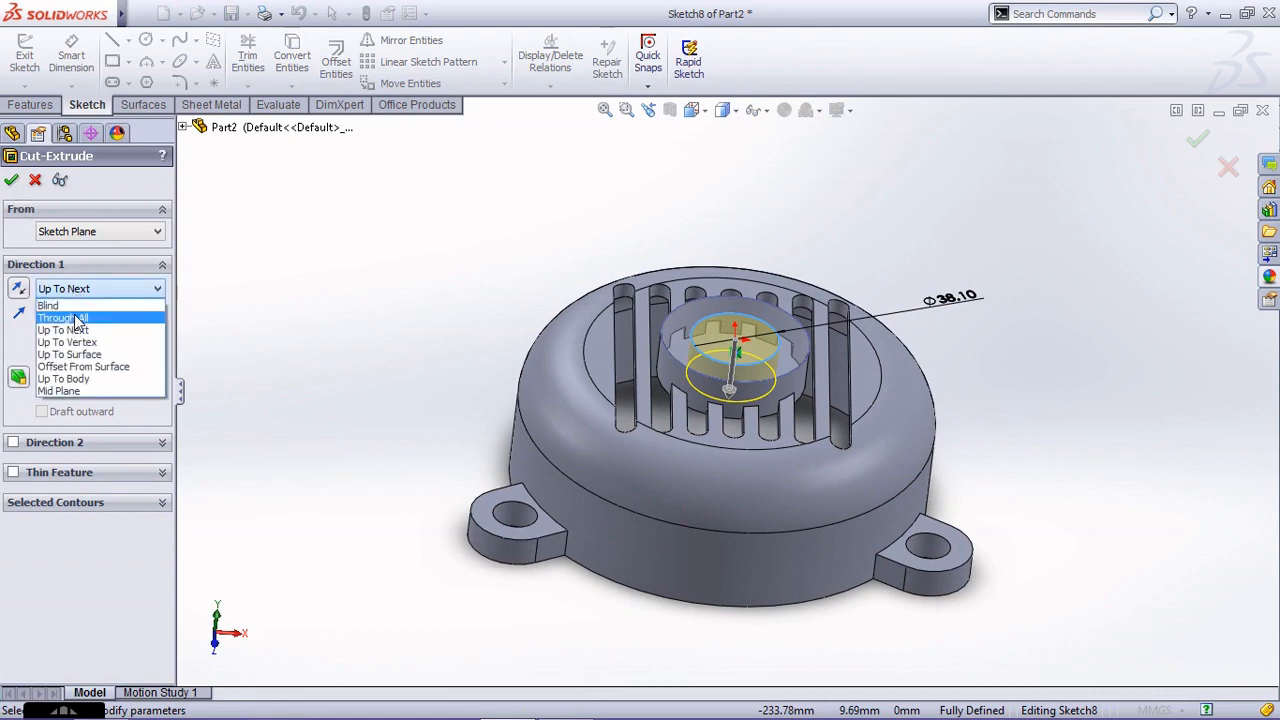
left_click(76, 310)
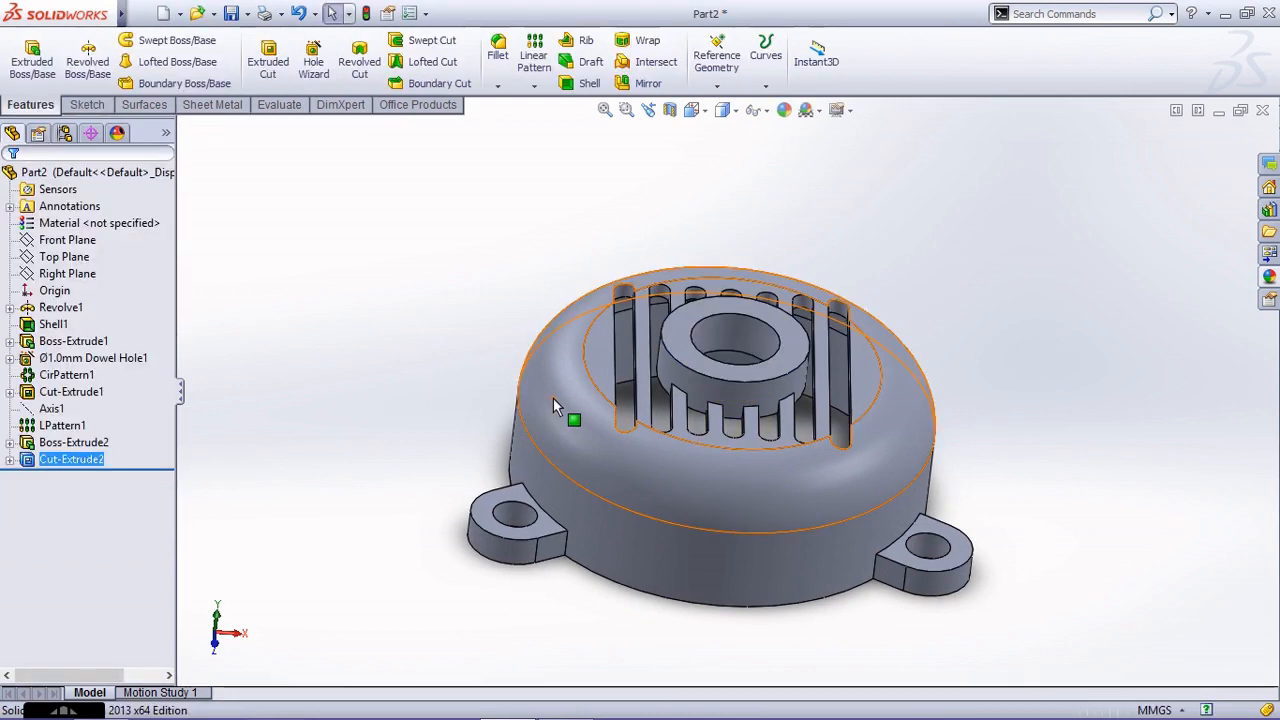
Fillet the outer top edge of the central boss with a constant radius of .2*25.4 (5.08 mm)
middle_click_drag(734, 408, 1010, 395)
middle_click_drag(477, 165, 682, 441)
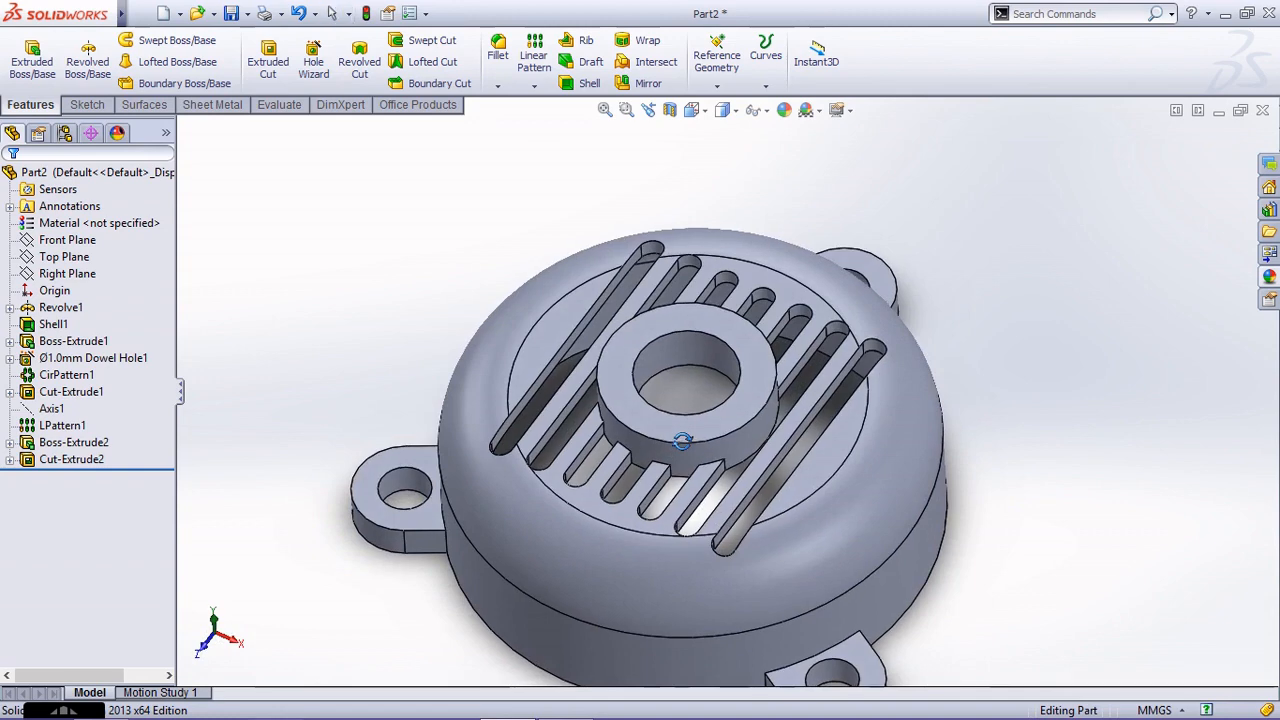
scroll(700, 455, "down", 2)
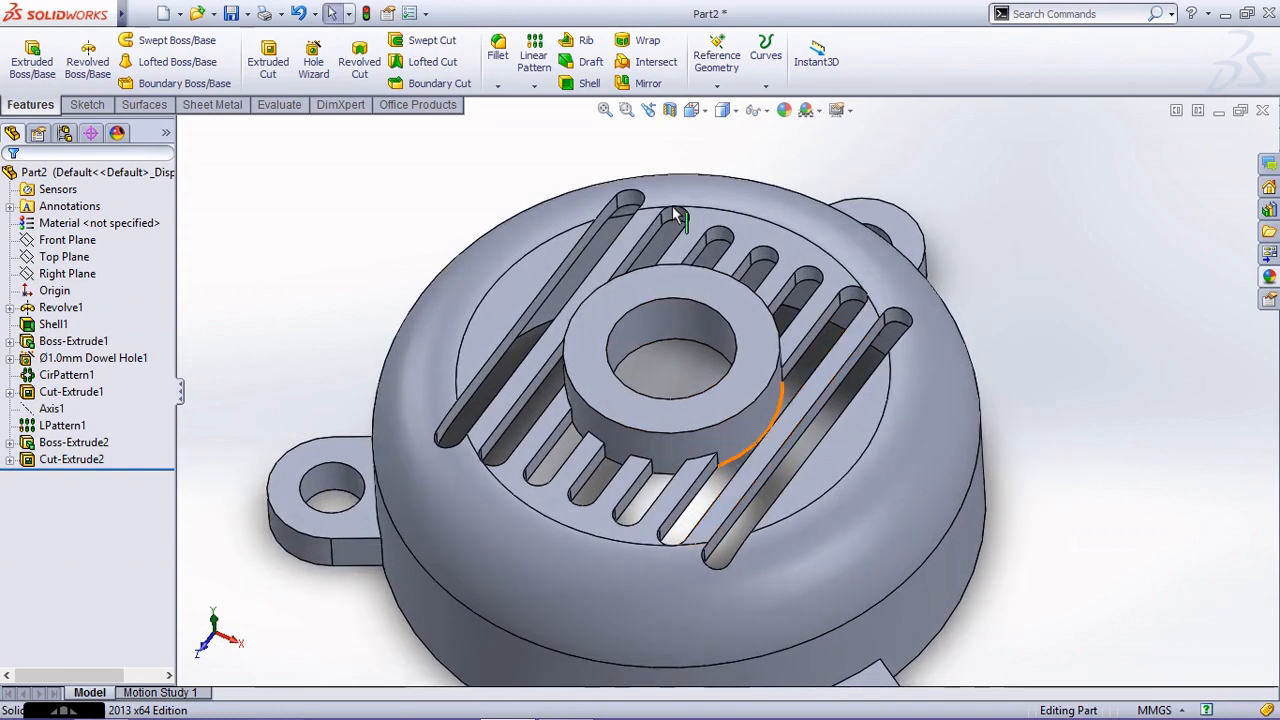
left_click(503, 55)
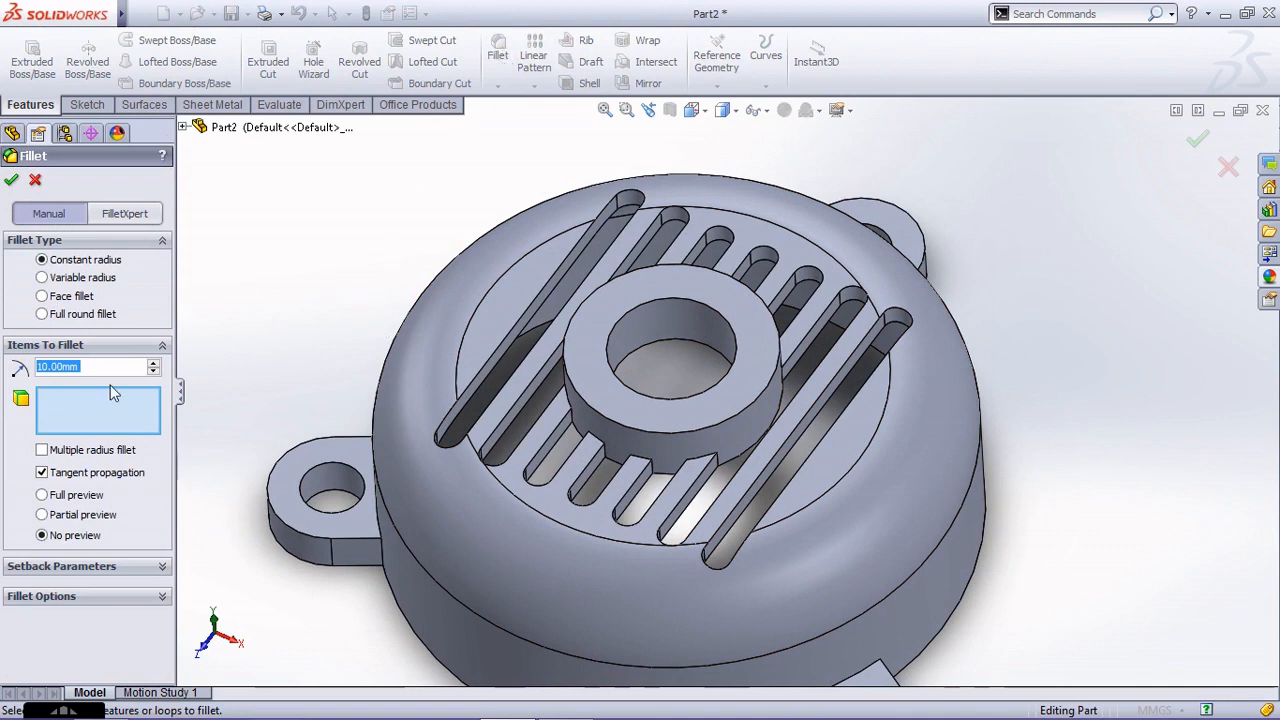
type(".2")
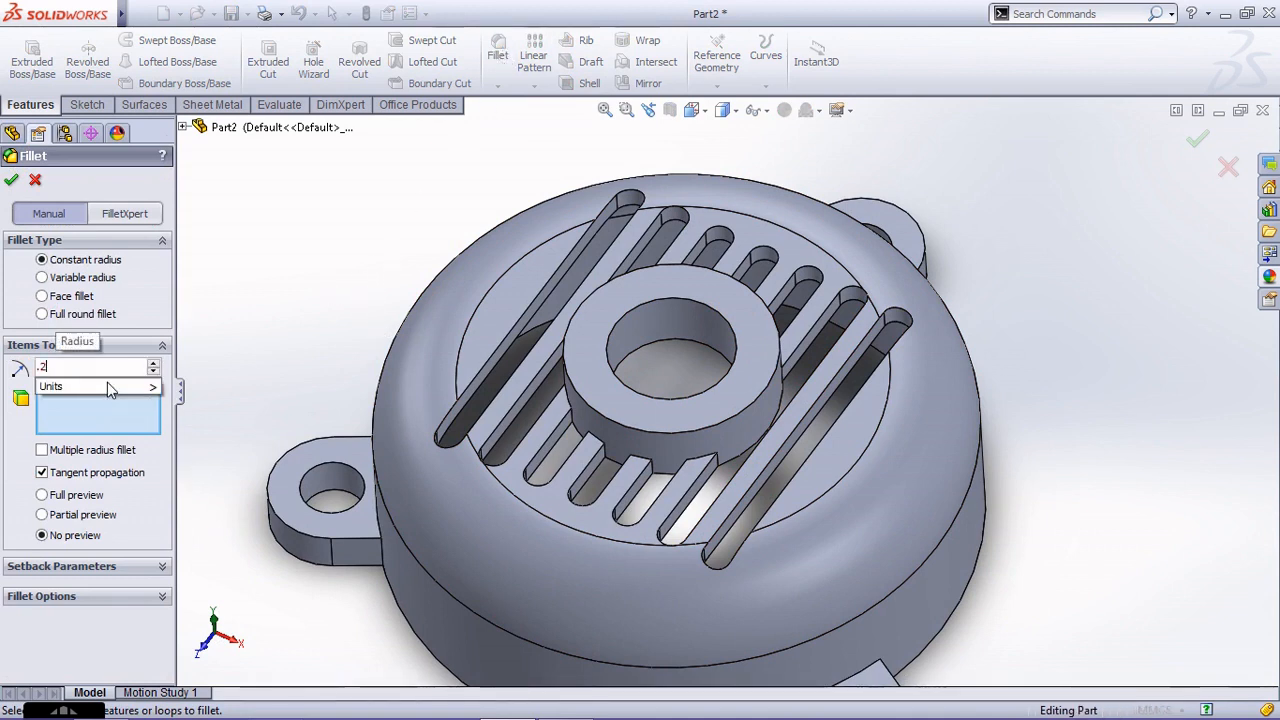
type("*2")
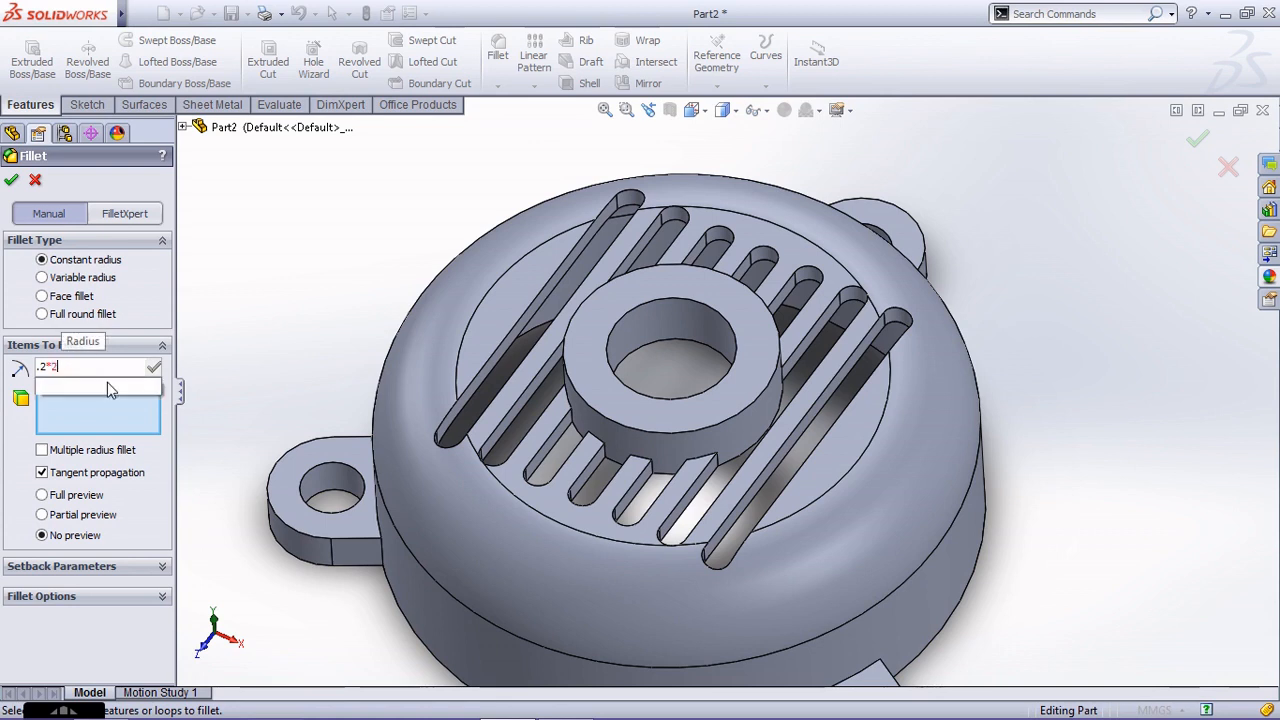
type("5.4")
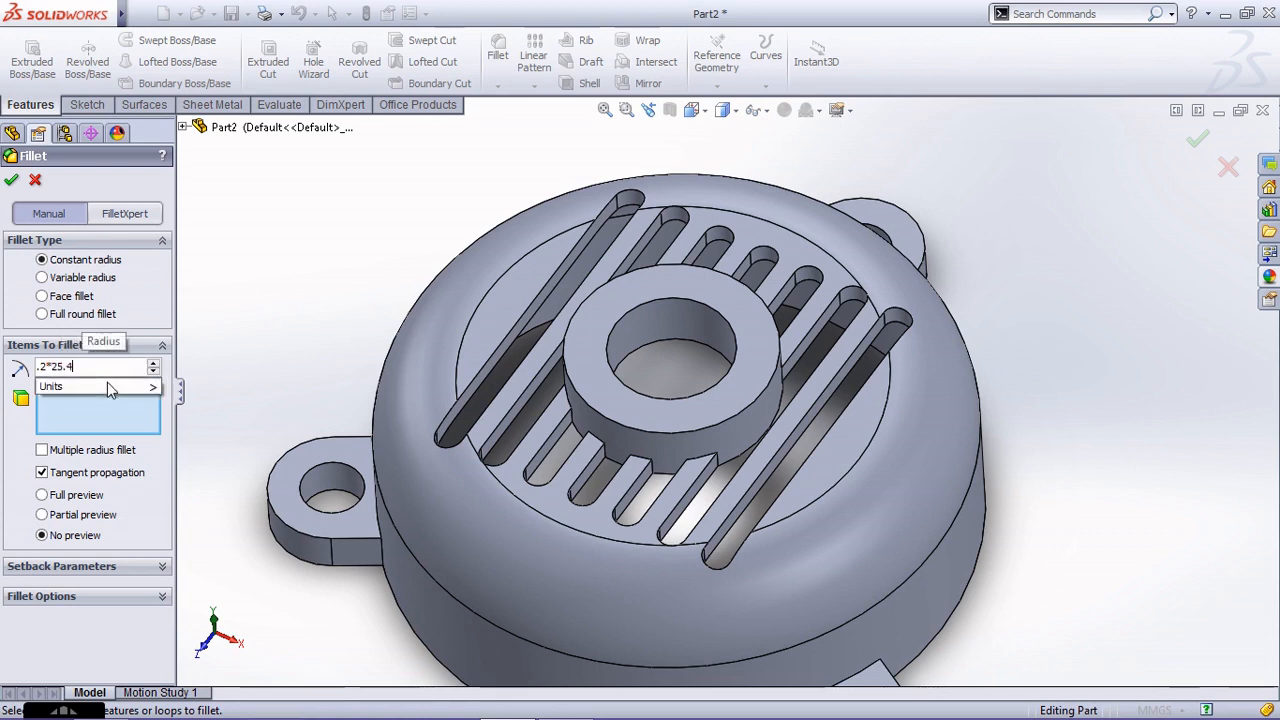
key("Return")
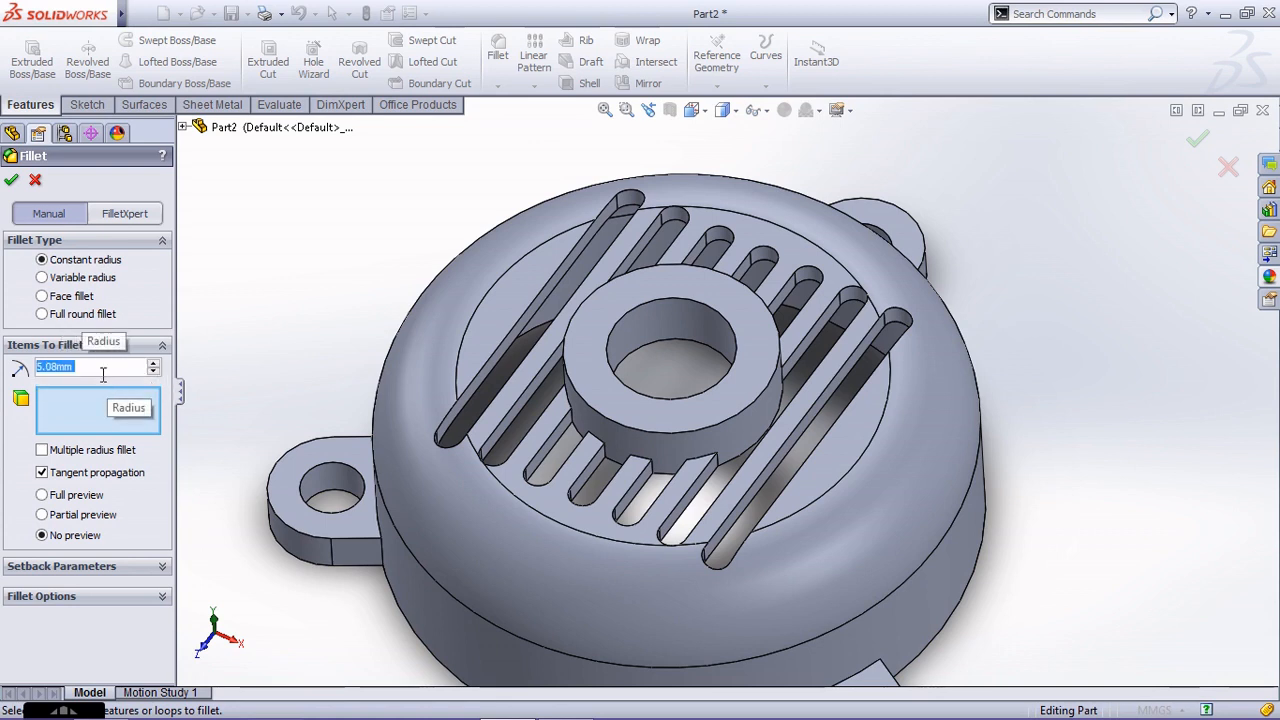
left_click(615, 423)
left_click(12, 184)
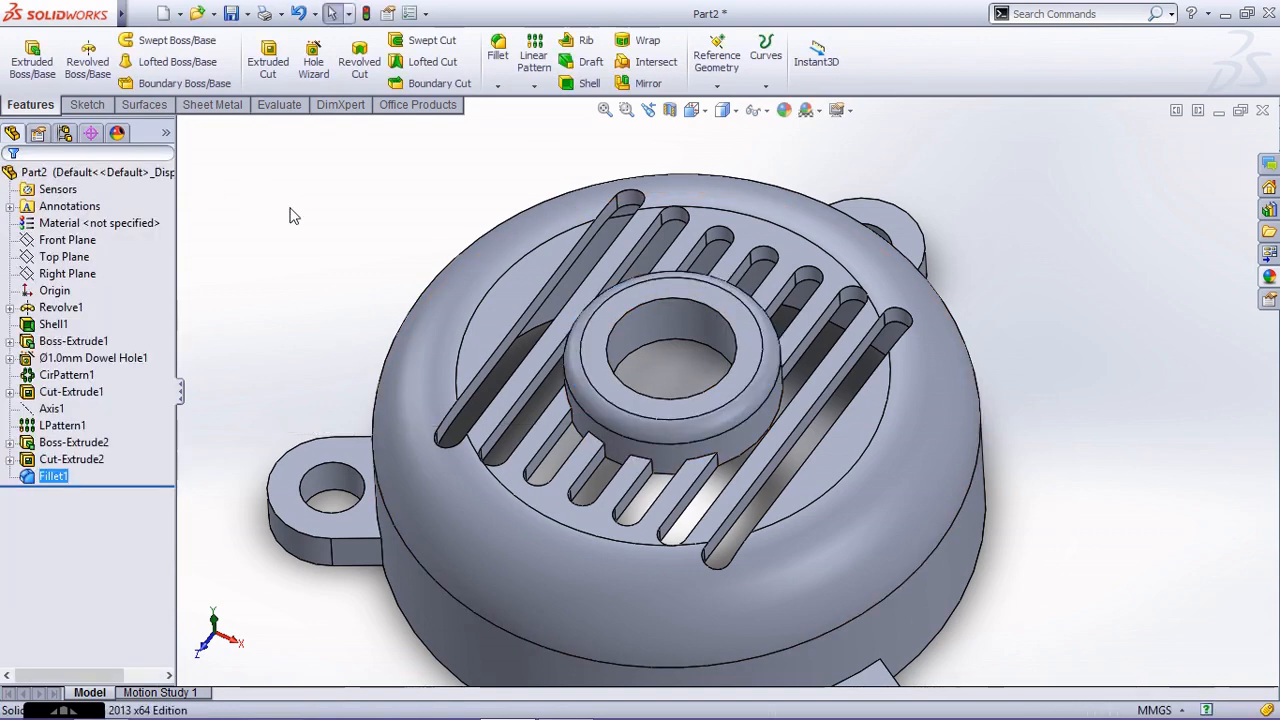
Apply a dark cyan (teal) colour from the standard swatches to the whole part
scroll(628, 406, "up", 4)
scroll(809, 497, "down", 4)
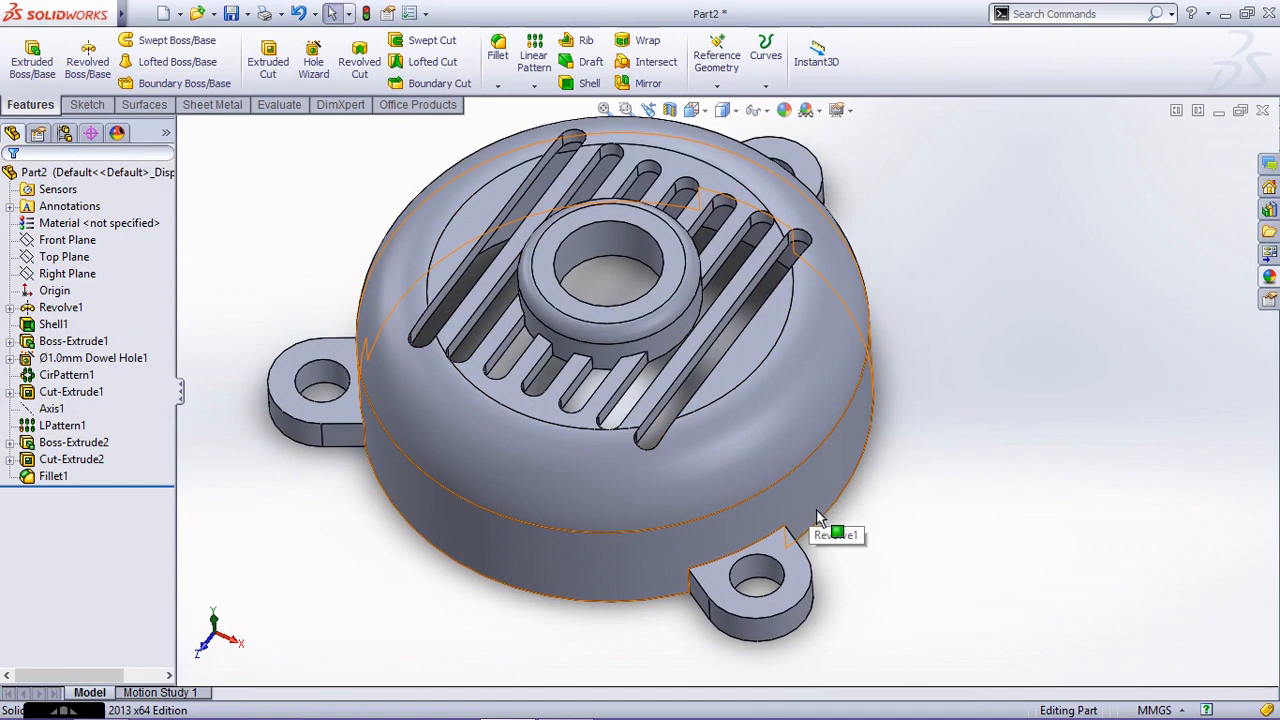
middle_click_drag(816, 518, 813, 640)
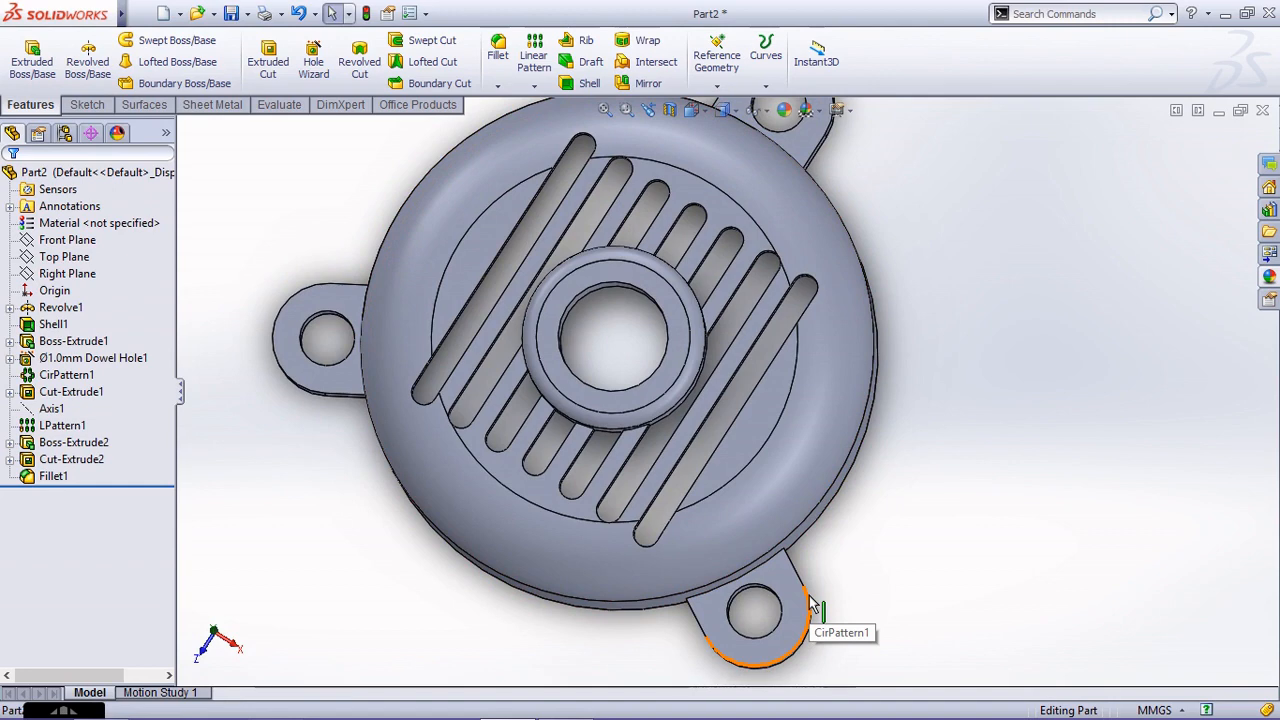
key("ctrl+7")
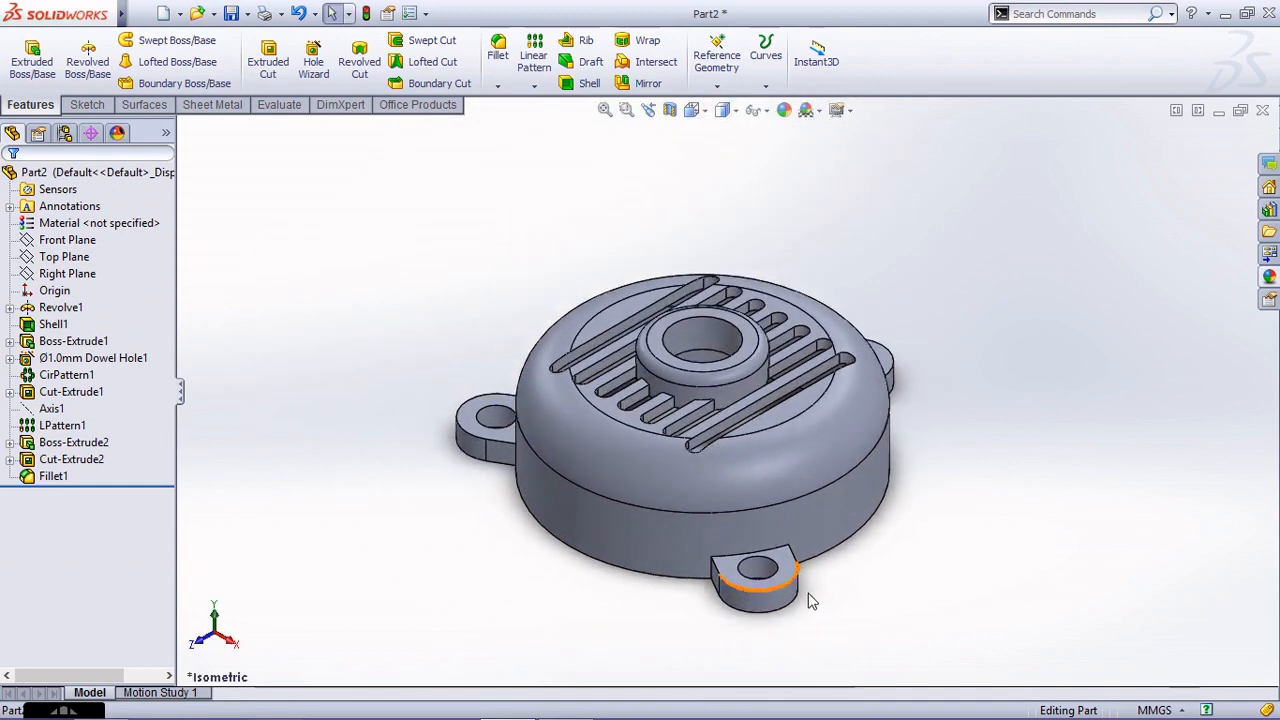
left_click(785, 111)
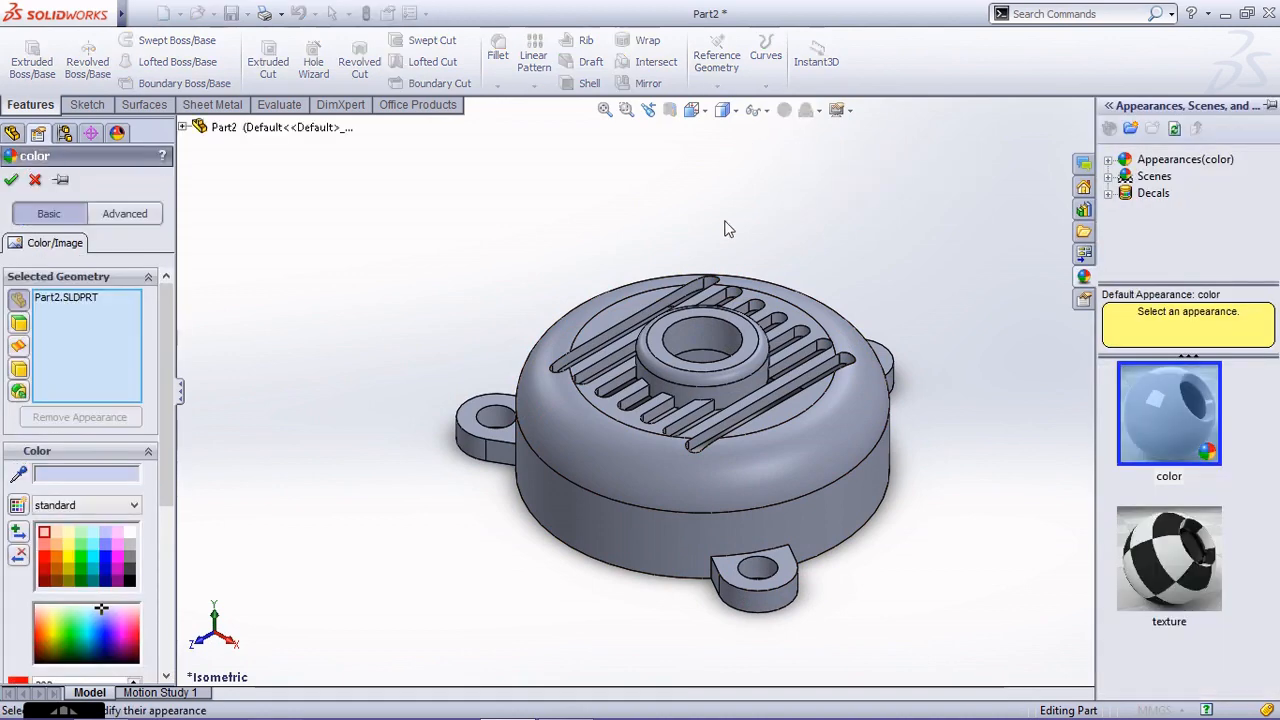
left_click(95, 570)
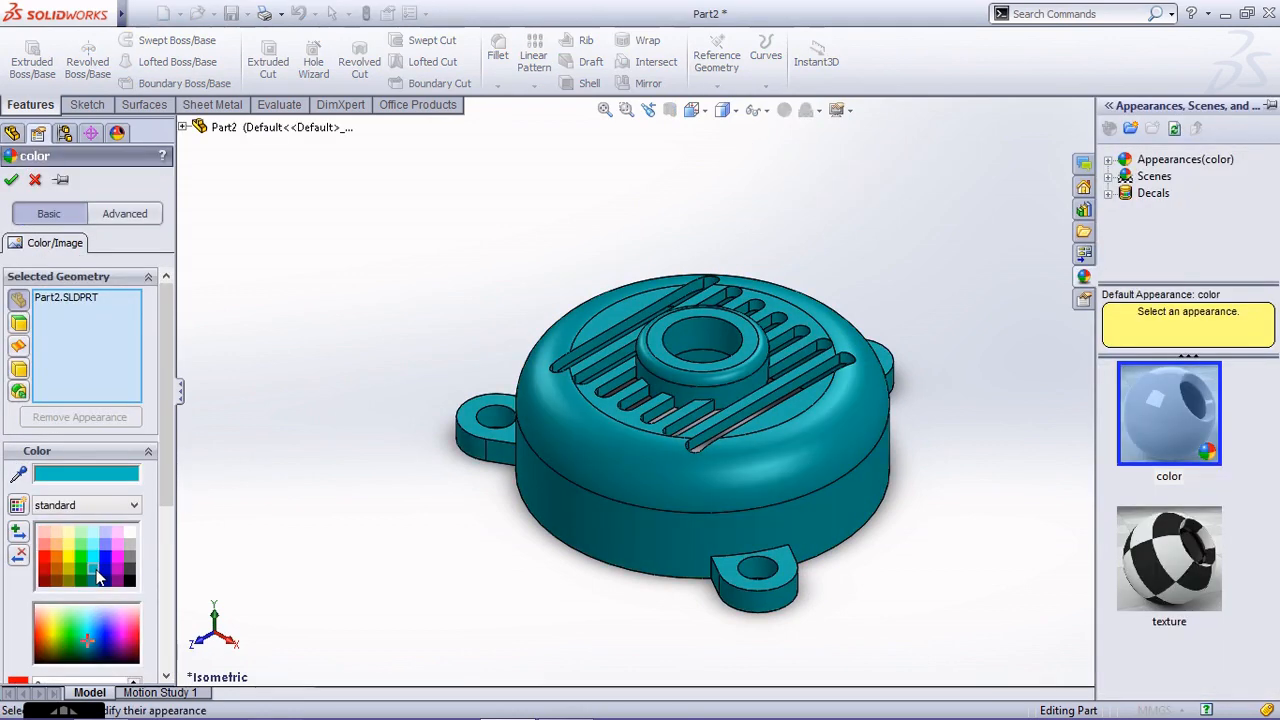
left_click(14, 180)
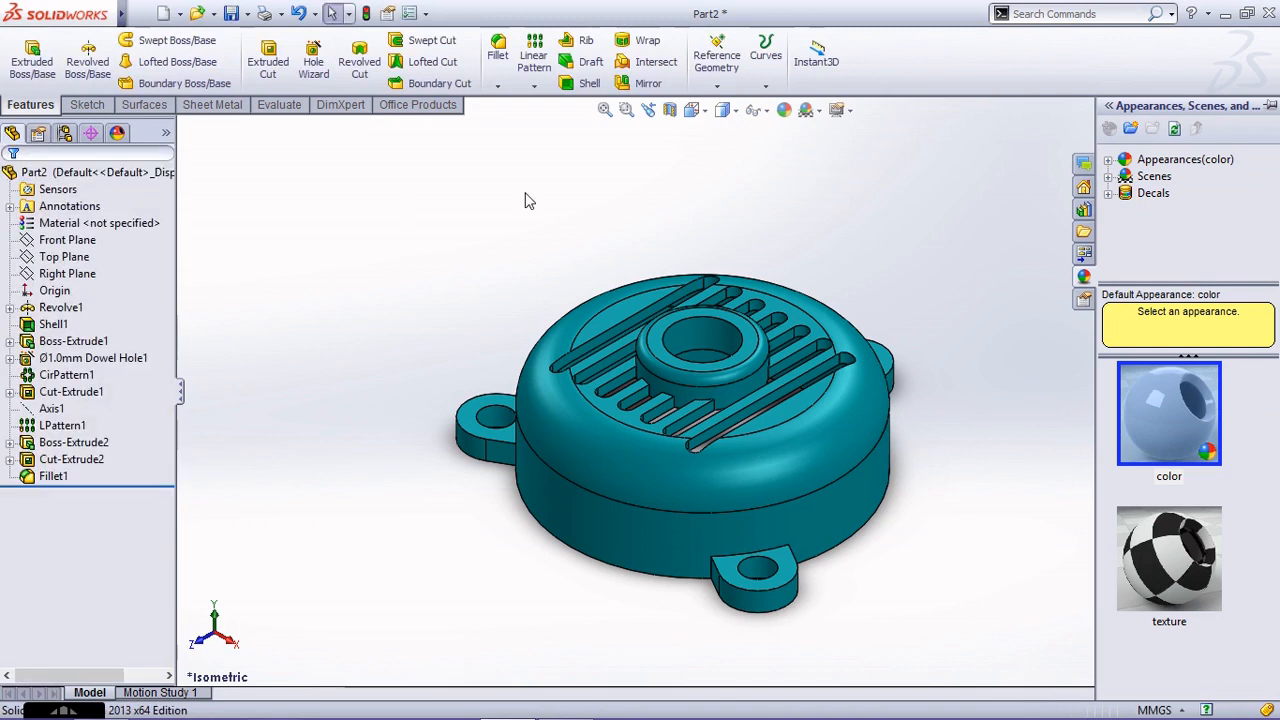